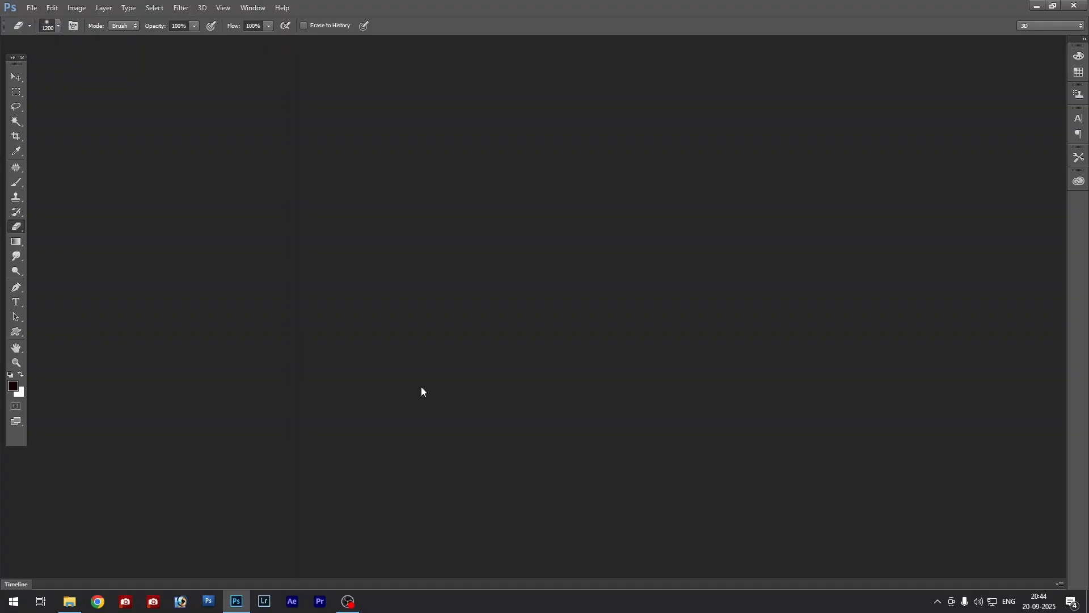
Switch to File Explorer and look over the butterfly, fairy and baby images in the Sheets no-1 folder
key("alt+Tab")
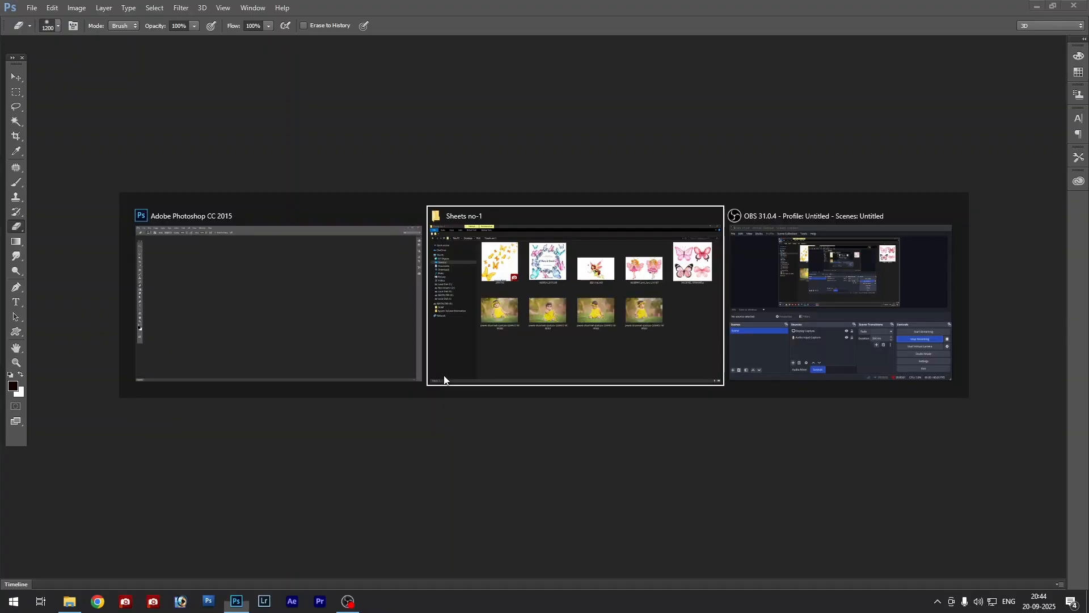
left_click(492, 335)
left_click(869, 336)
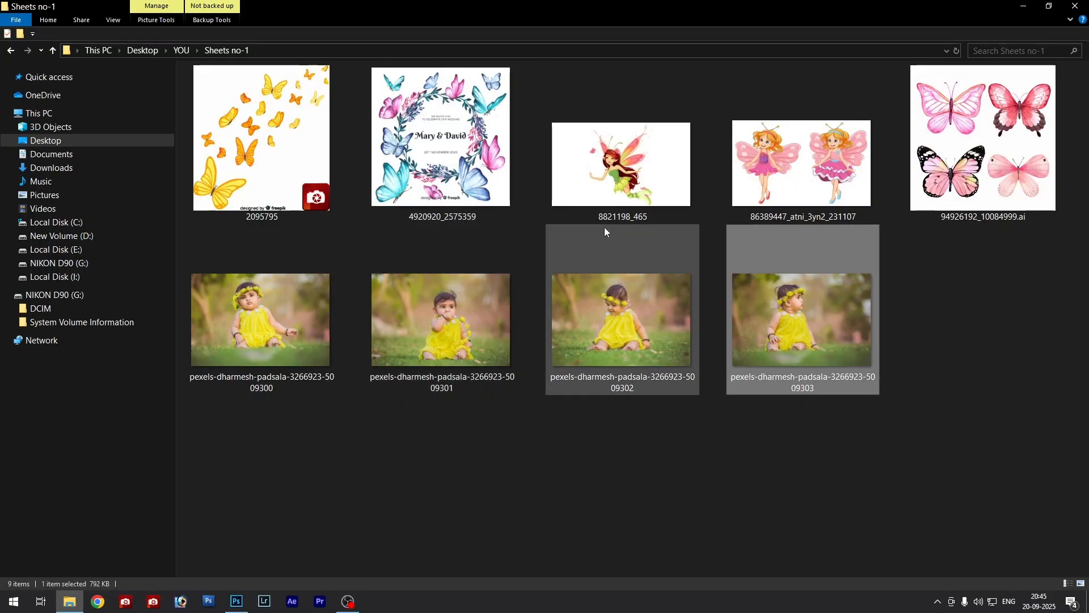
left_click(963, 297)
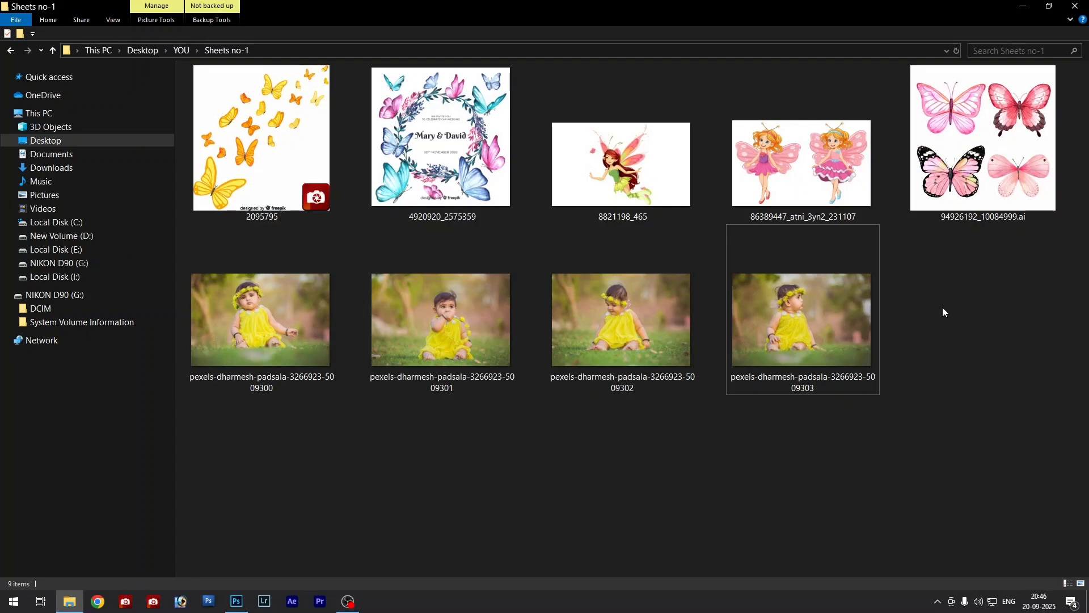
left_click(834, 193)
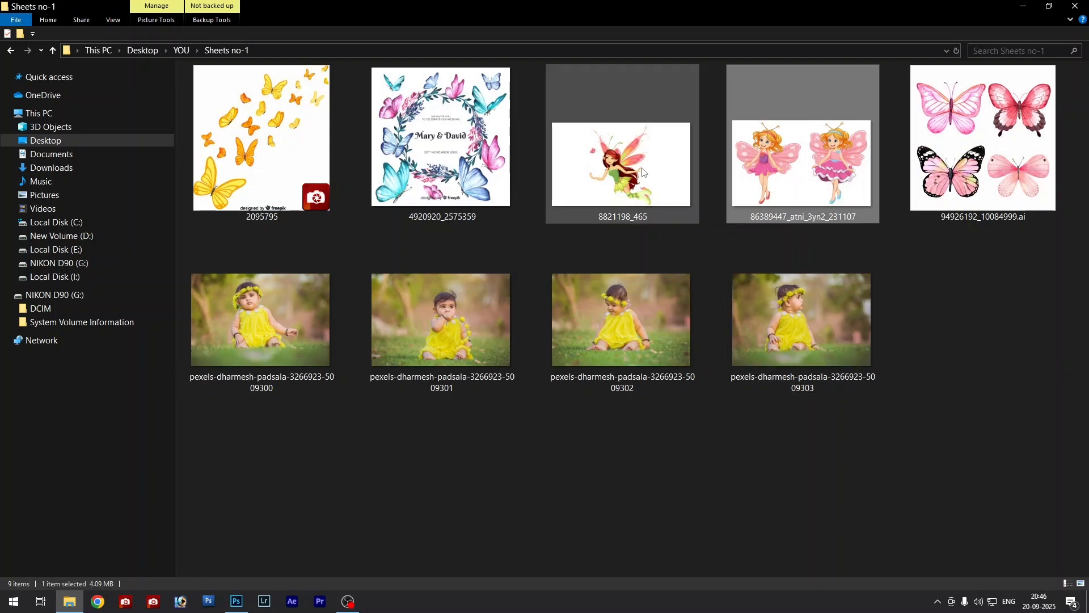
left_click(641, 174)
left_click(816, 184)
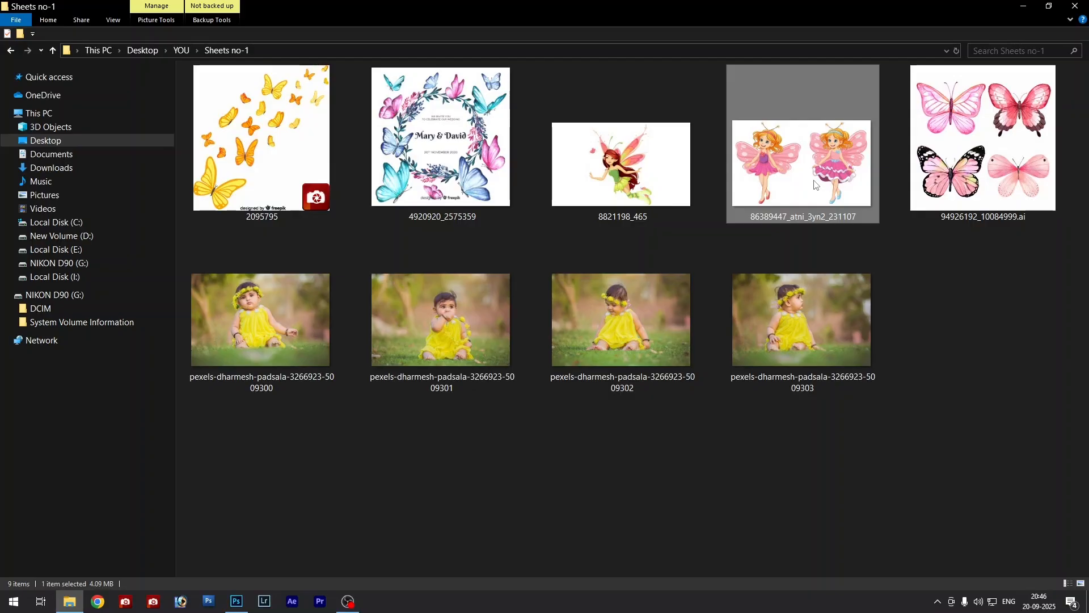
left_click(974, 288)
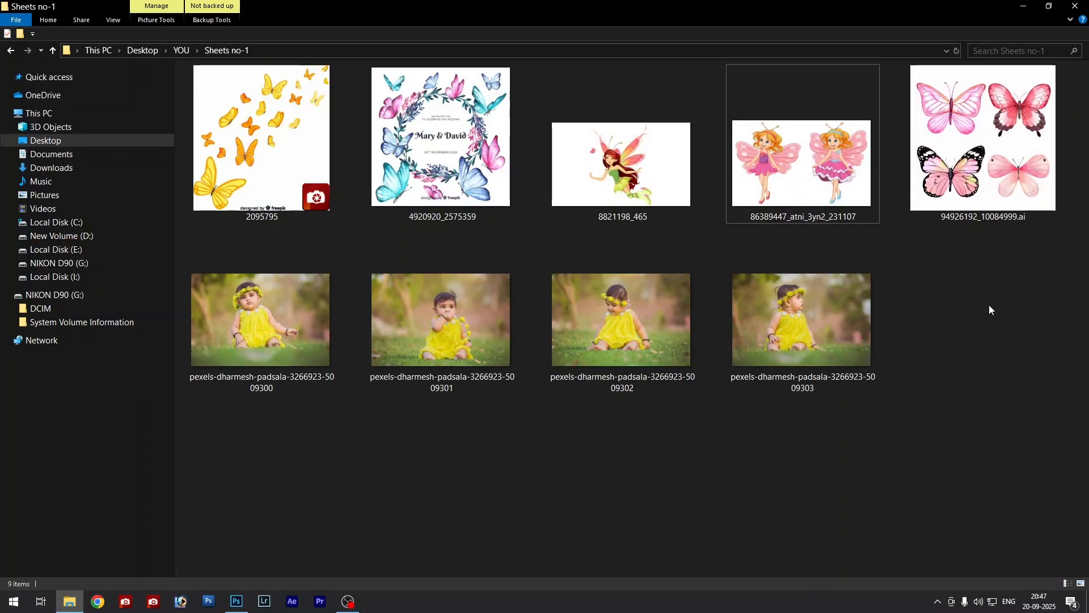
Open the four baby photos, numbered 5009300 to 5009303, in Photoshop
key("Down")
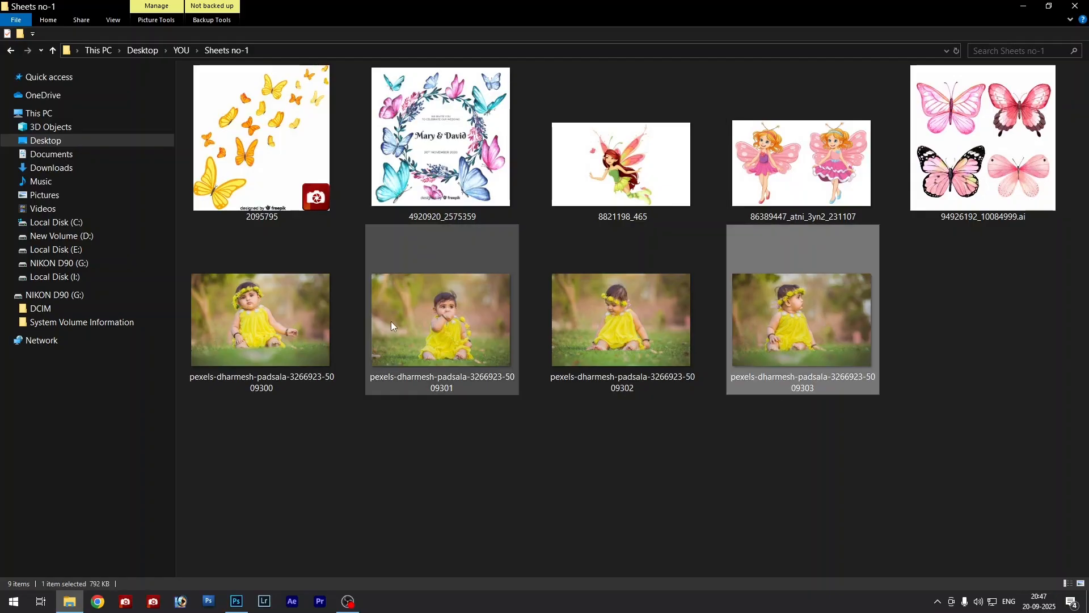
left_click(247, 336, "shift")
key("alt+Tab")
left_click_drag(248, 336, 458, 350)
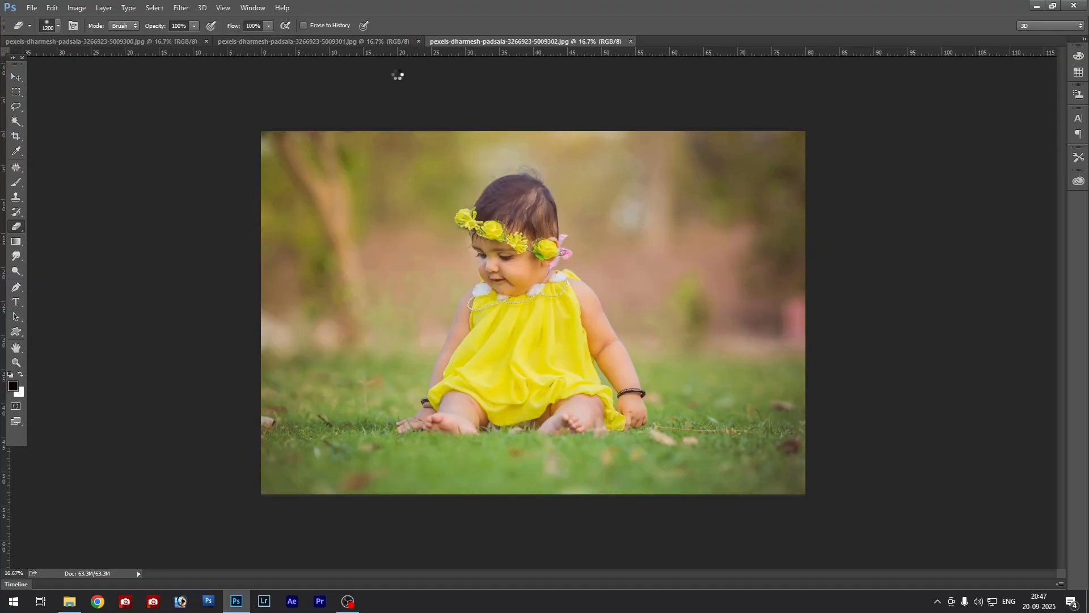
Undock all four photo documents into separate floating windows
left_click_drag(705, 43, 690, 63)
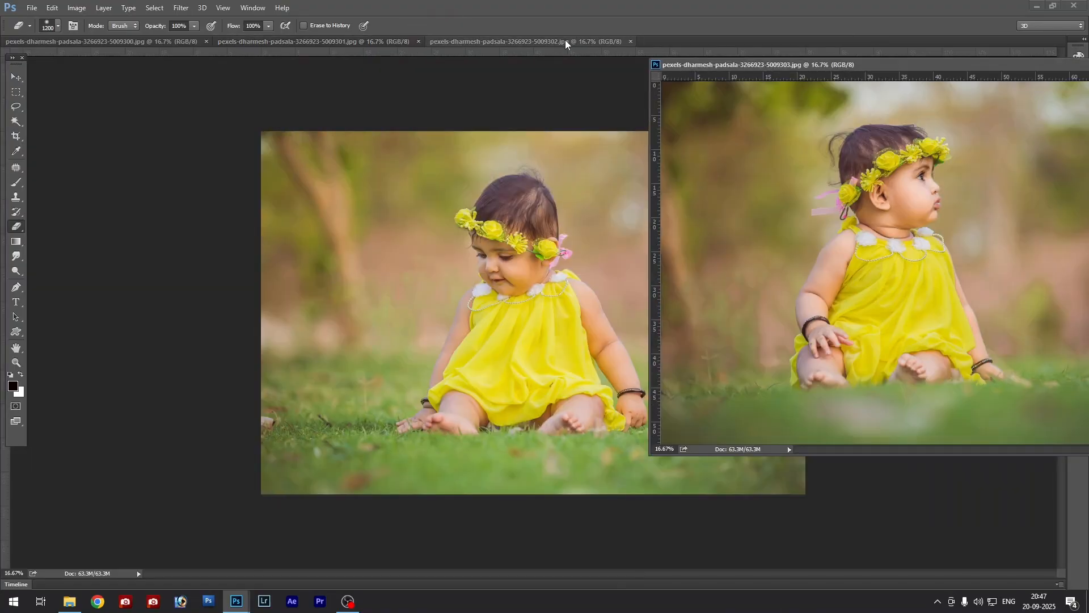
left_click_drag(566, 44, 562, 74)
left_click_drag(312, 42, 309, 77)
left_click_drag(173, 43, 174, 61)
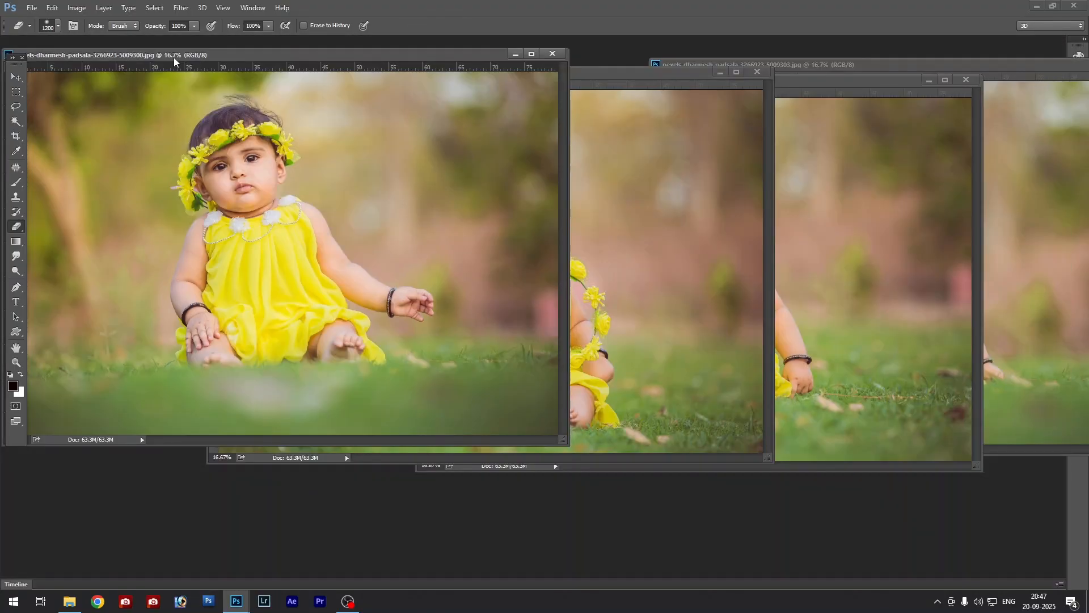
left_click_drag(295, 58, 345, 92)
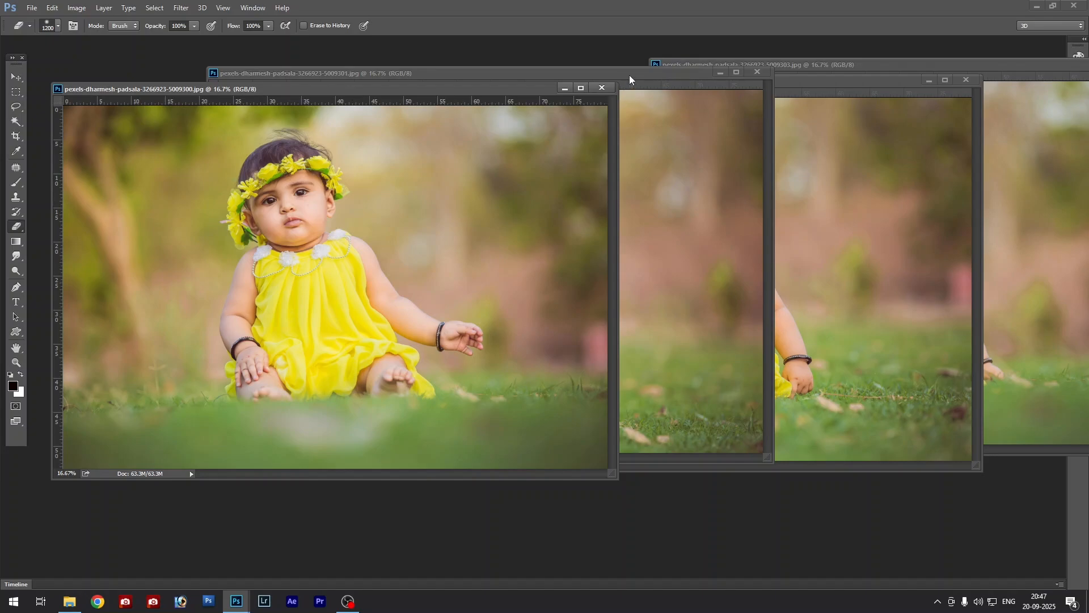
Spread out the floating photo windows so the child's pose in each picture can be compared
left_click_drag(630, 79, 749, 206)
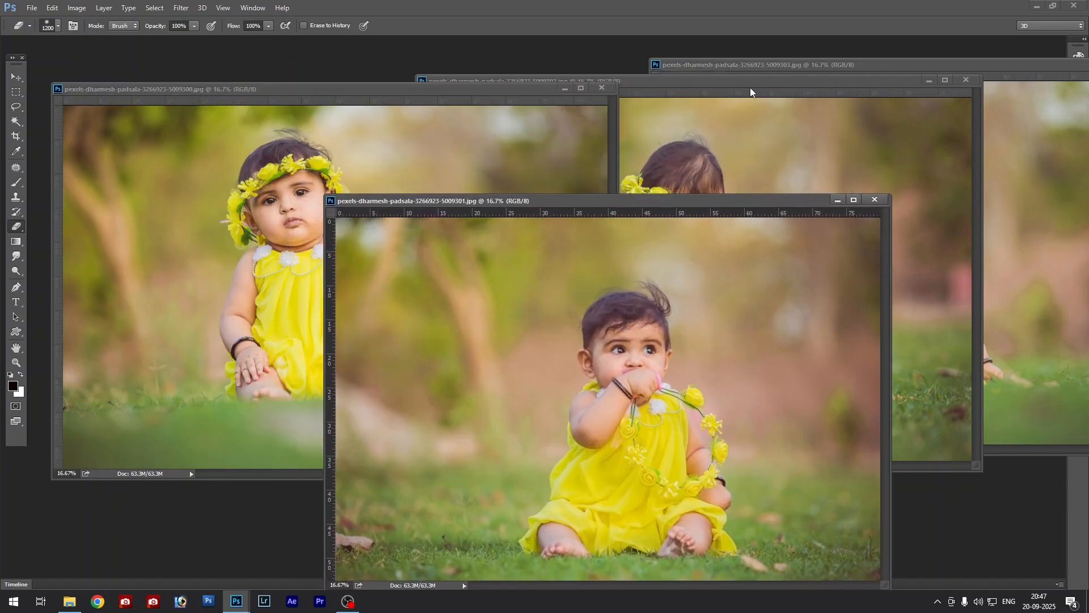
left_click_drag(751, 89, 679, 62)
left_click_drag(955, 65, 876, 87)
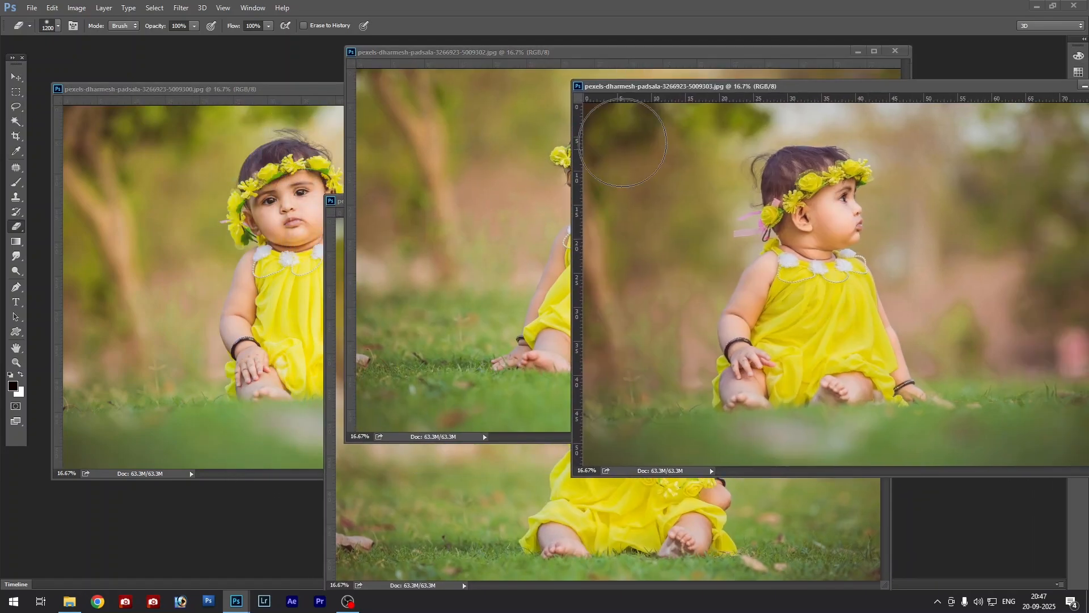
left_click_drag(302, 91, 164, 55)
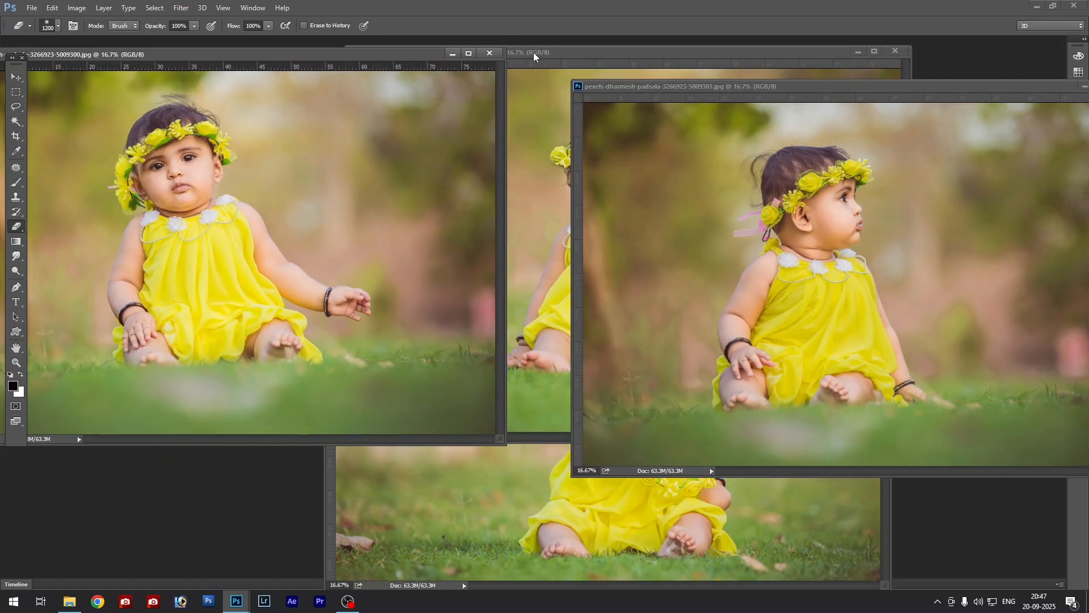
left_click_drag(534, 55, 509, 54)
left_click_drag(908, 91, 911, 73)
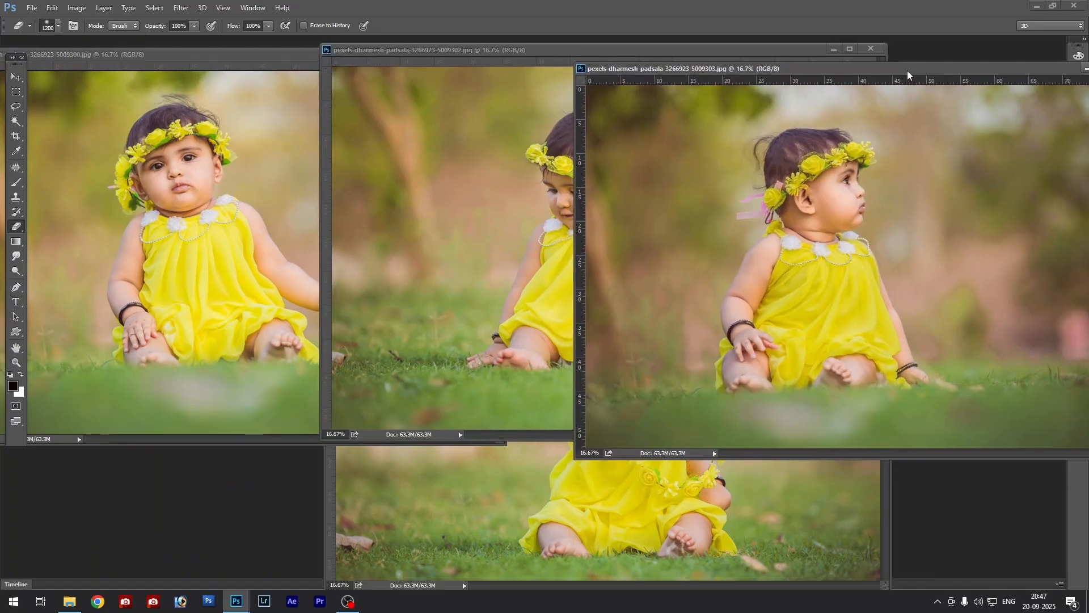
left_click(562, 451)
left_click_drag(675, 202, 559, 230)
left_click_drag(280, 62, 202, 58)
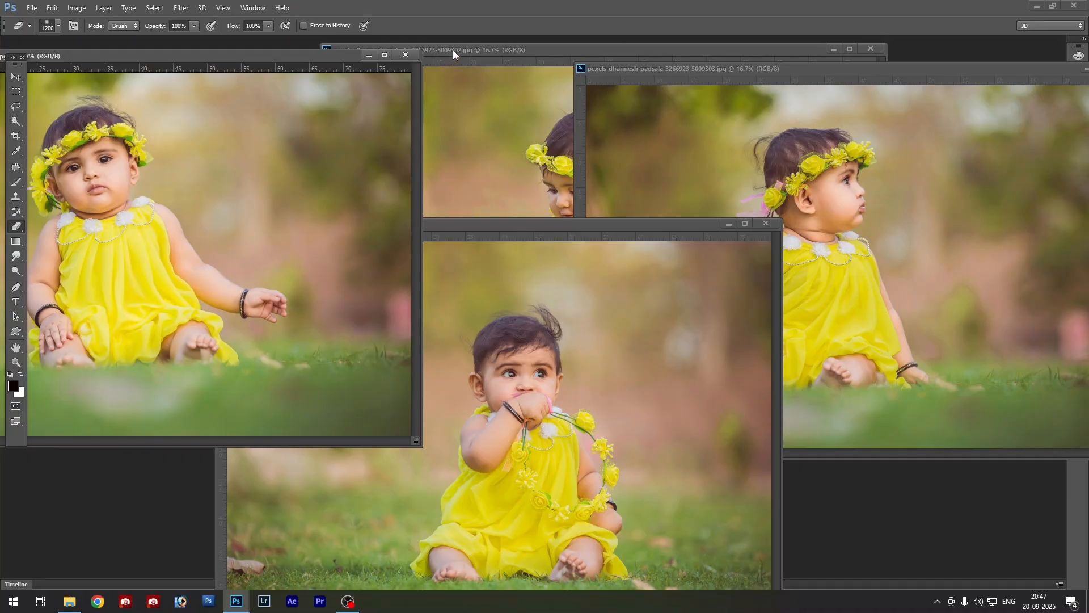
left_click_drag(453, 49, 349, 58)
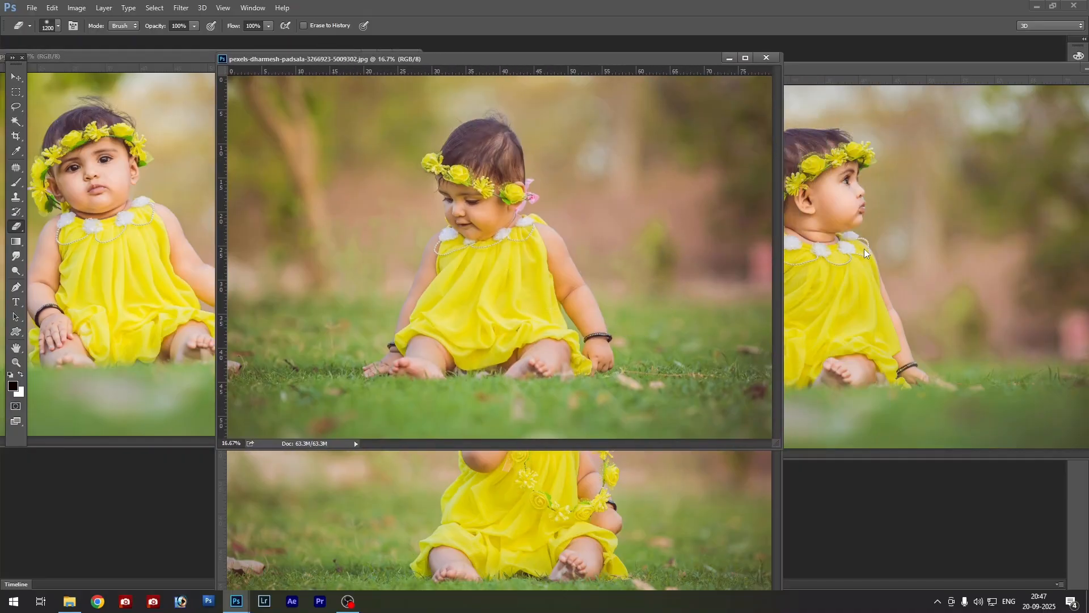
Close photos 5009302 and 5009300, and place the 5009301 and 5009303 windows beside each other
left_click(767, 58)
left_click(408, 55)
left_click_drag(460, 226, 351, 116)
left_click_drag(715, 73, 509, 71)
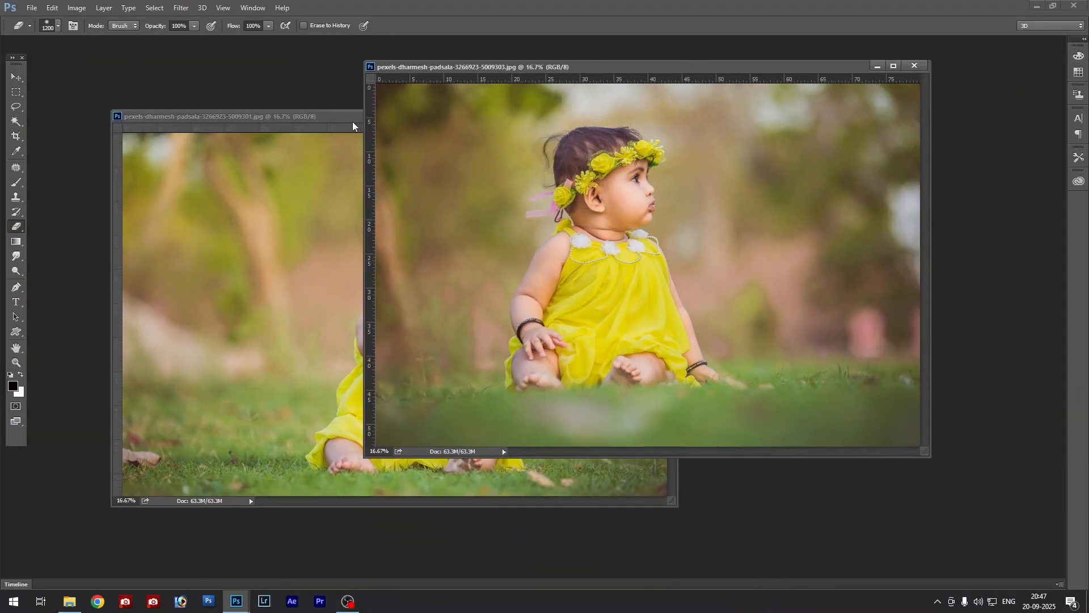
left_click_drag(353, 118, 317, 112)
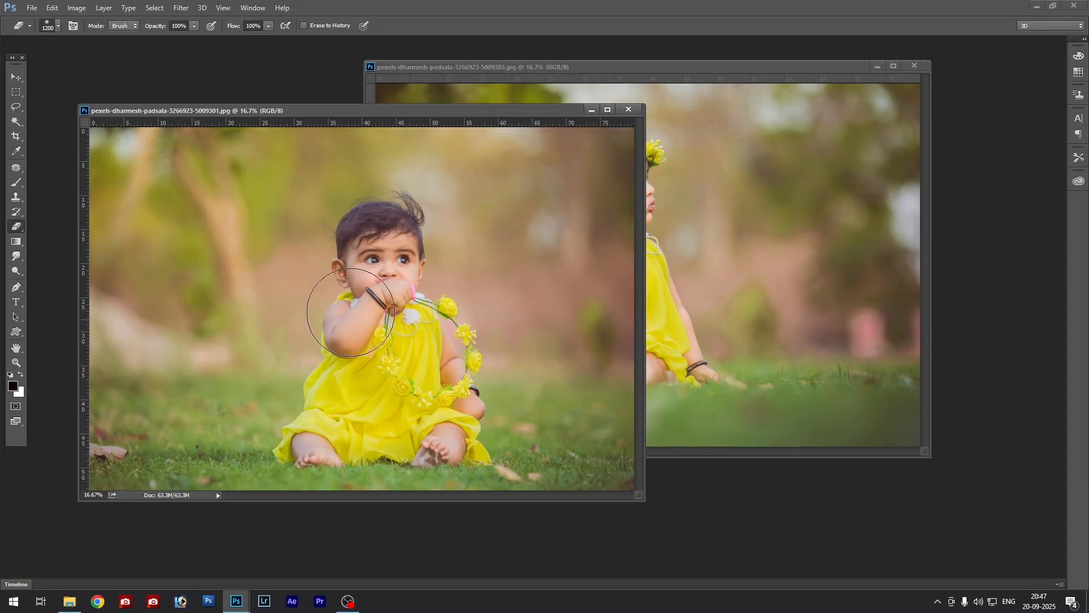
left_click_drag(729, 73, 773, 87)
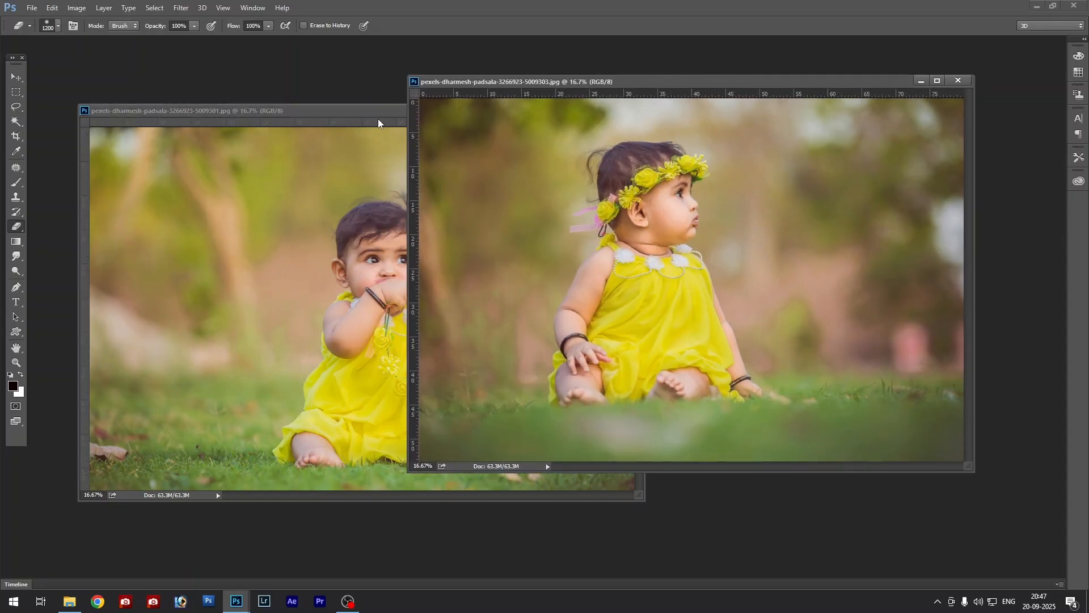
left_click_drag(372, 115, 303, 113)
left_click_drag(669, 85, 617, 90)
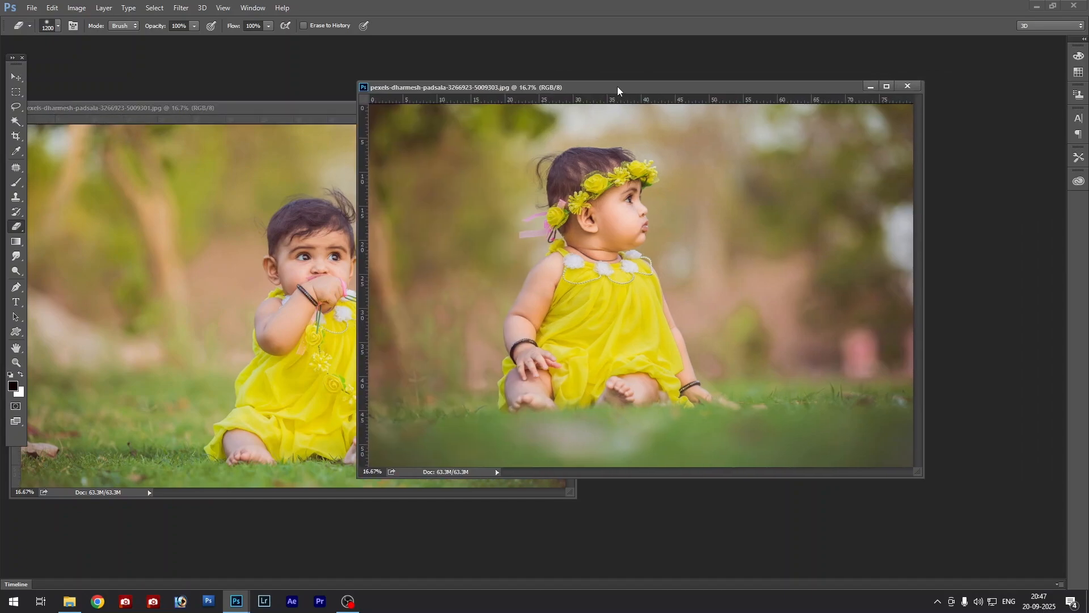
Inspect the child's face and flower headband up close in photo 5009303
left_click(627, 218, "ctrl")
left_click(629, 221, "ctrl")
left_click(630, 220, "ctrl")
left_click_drag(669, 362, 663, 299)
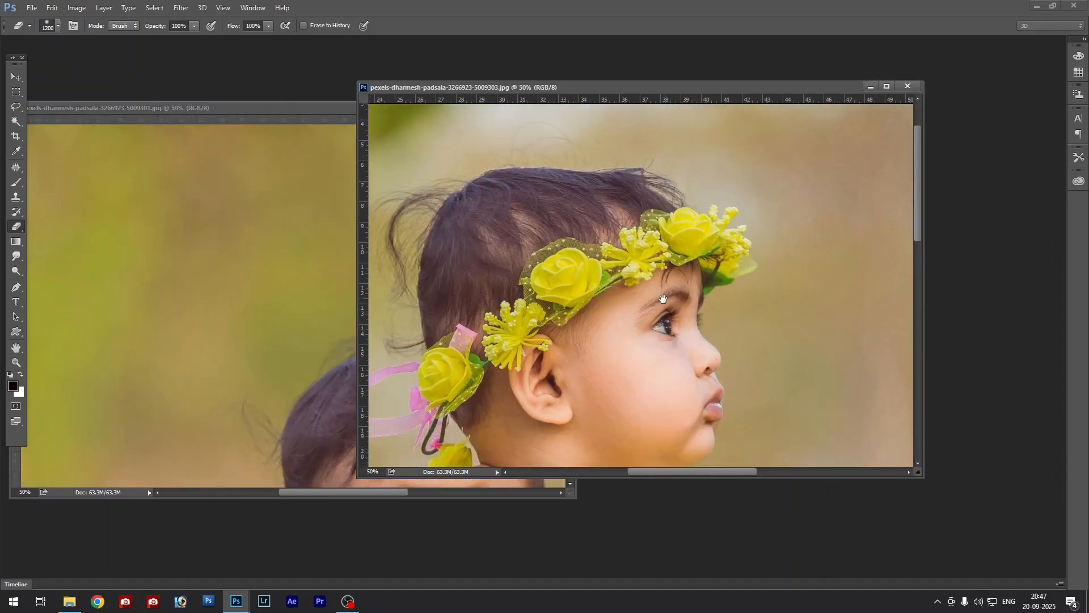
left_click_drag(684, 361, 670, 272)
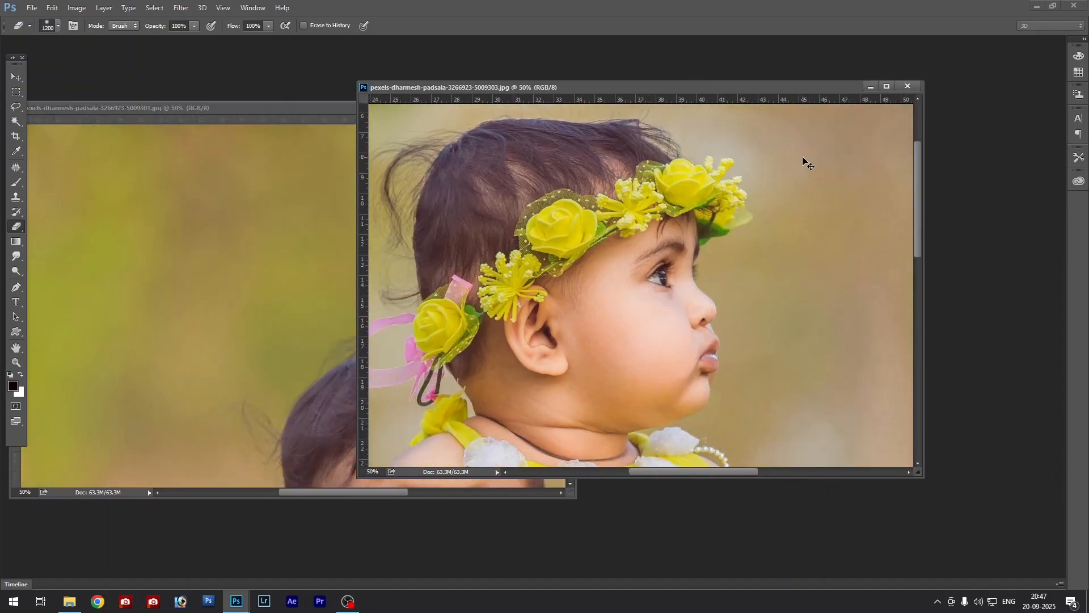
key("ctrl+0")
key("ctrl+minus")
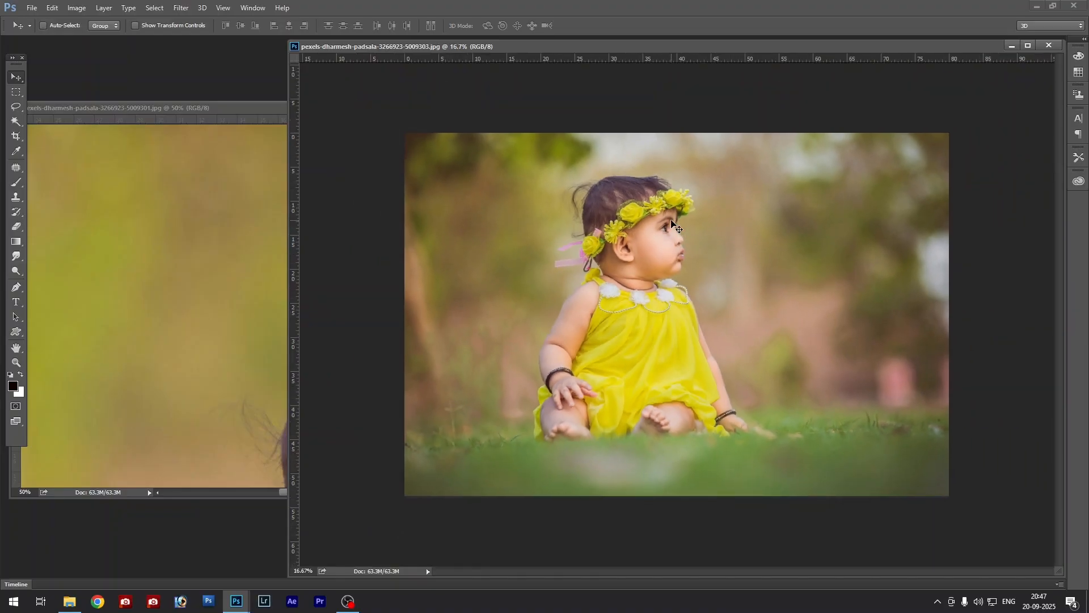
left_click_drag(742, 46, 674, 50)
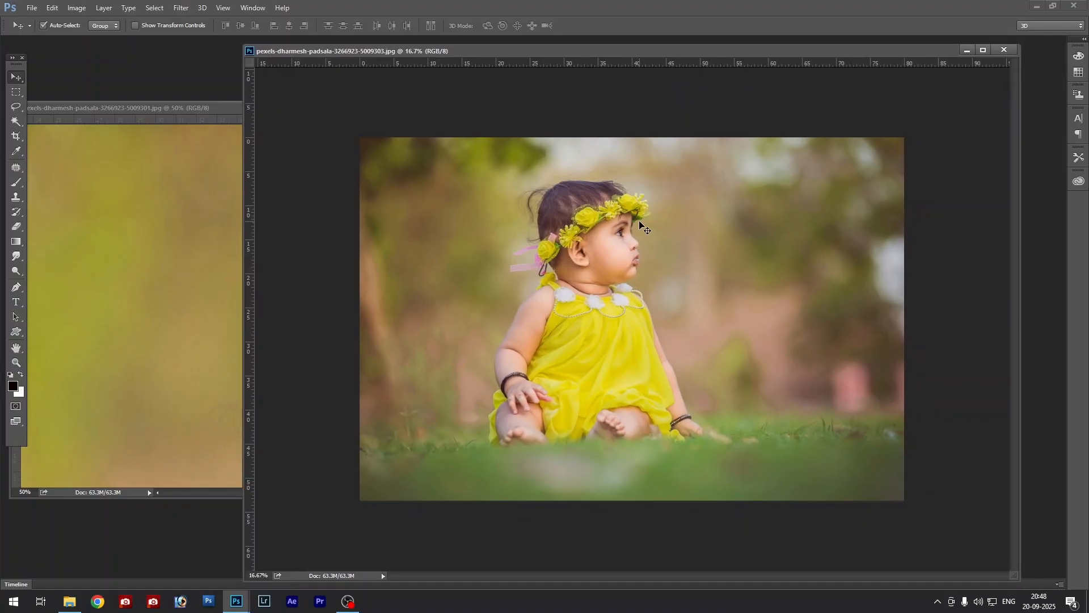
Cut the entire image of photo 5009303 to the clipboard and close its document without saving
key("ctrl+a")
key("Delete")
key("ctrl+z")
key("Delete")
key("ctrl+w")
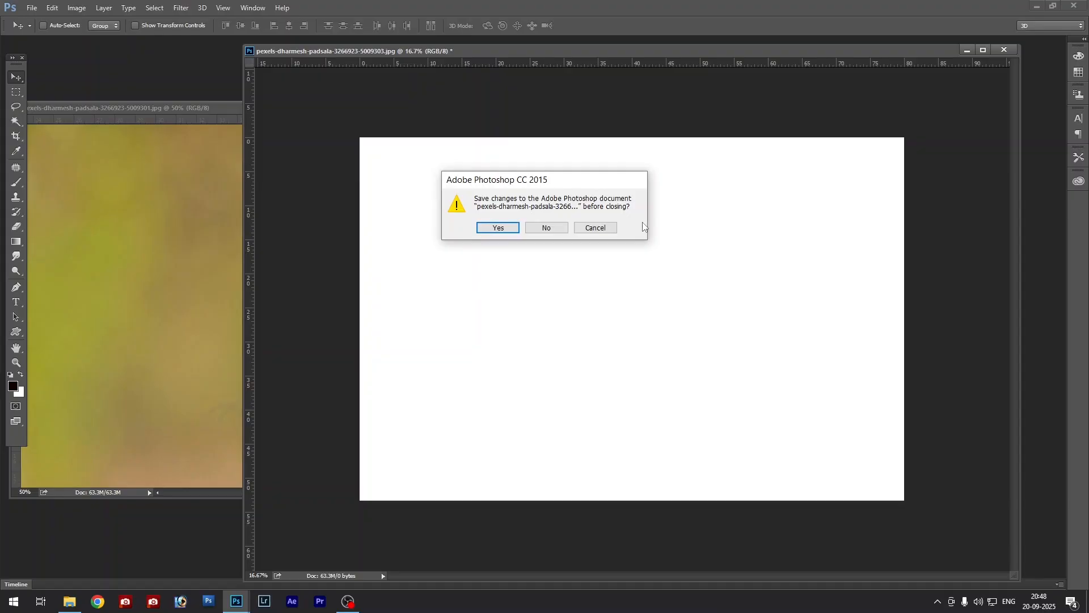
left_click(548, 228)
left_click_drag(537, 106, 549, 92)
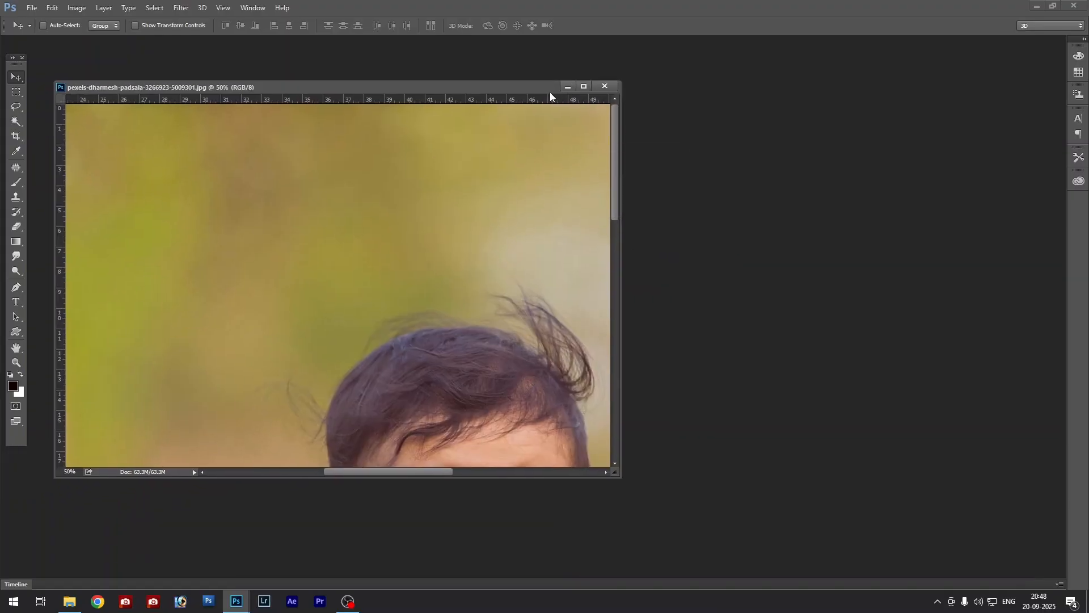
Create a new blank document 18 inches wide and 12 inches high at 300 pixels per inch
key("ctrl+n")
key("Tab")
key("Tab")
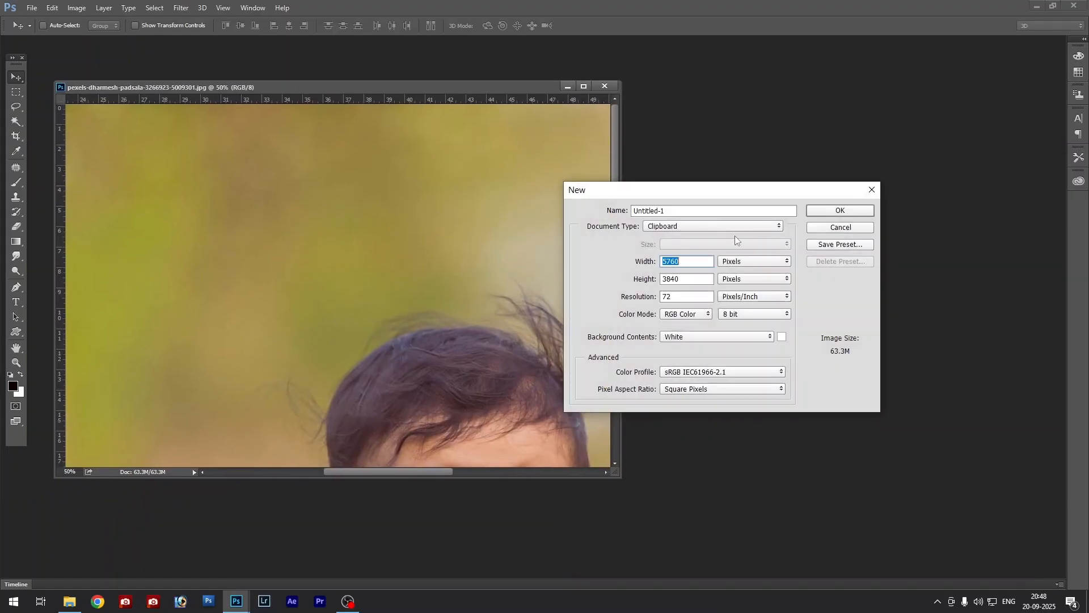
type("1")
key("Tab")
key("Down")
key("shift+Tab")
type("18")
key("Tab")
type("12")
key("Tab")
type("300")
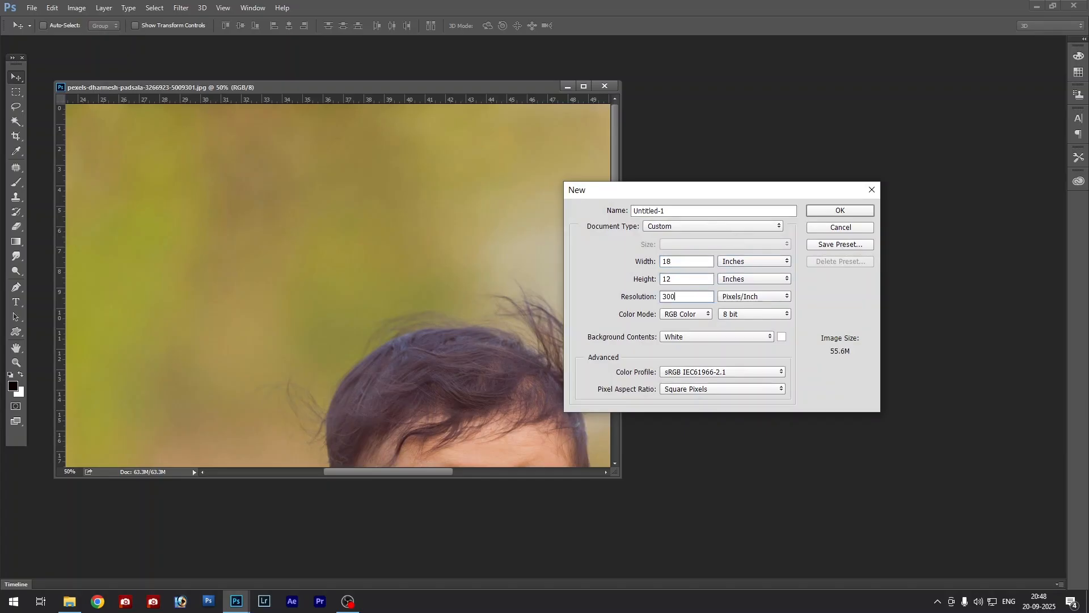
key("Return")
Check the blank document's width, height and resolution in the Image Size dialog
key("f")
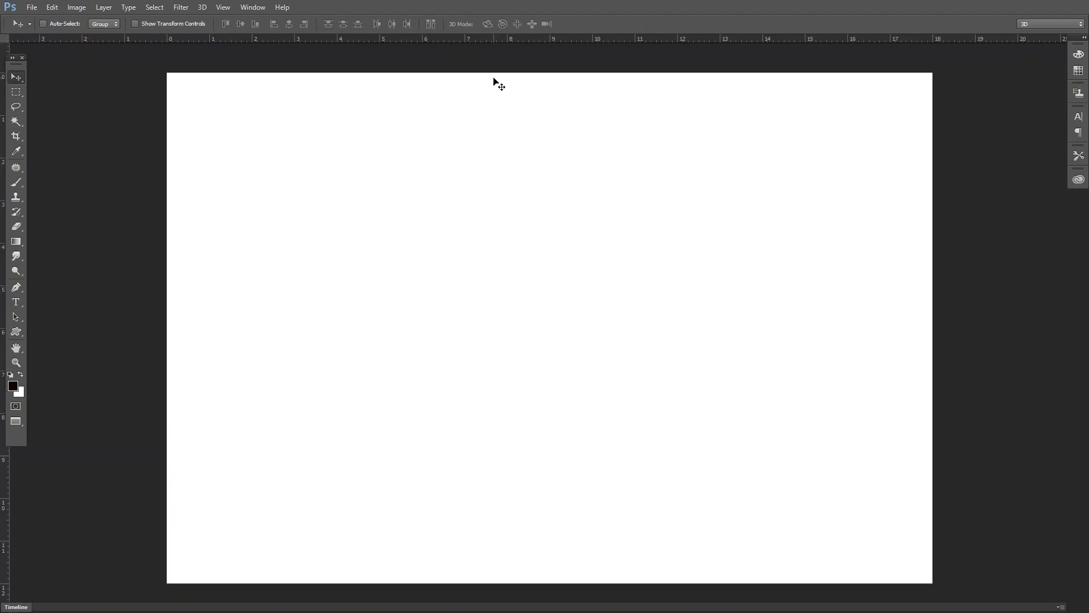
key("f")
left_click_drag(423, 134, 390, 59)
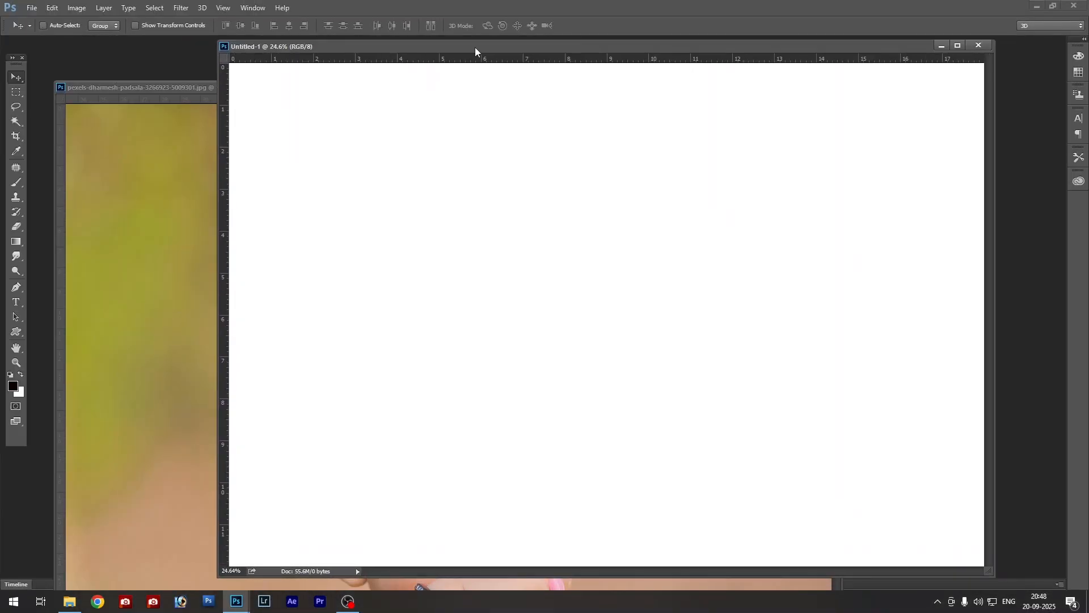
left_click_drag(475, 46, 422, 46)
key("ctrl+alt+i")
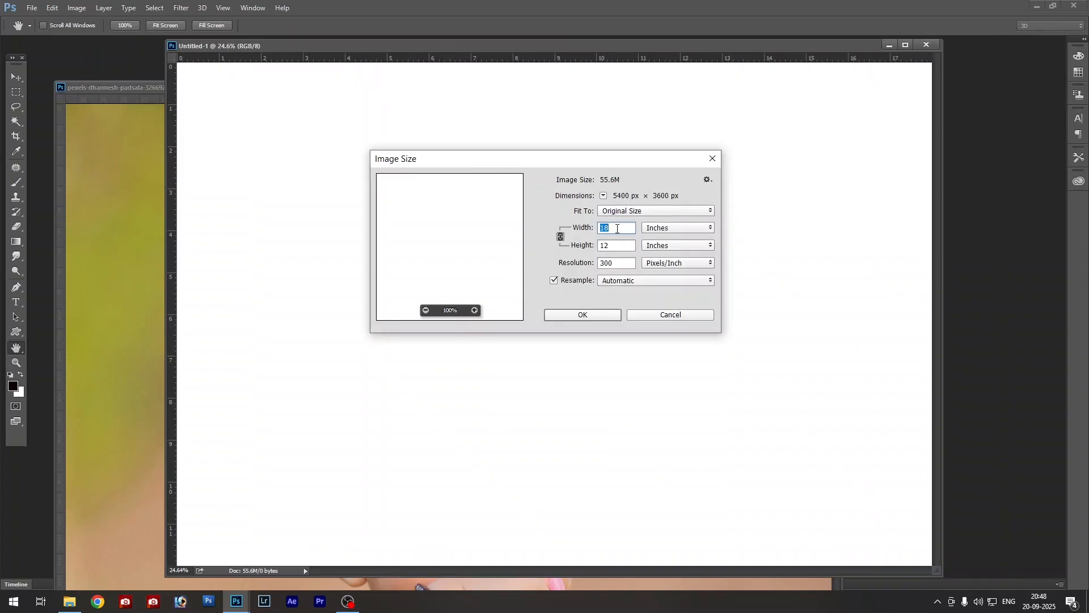
left_click(712, 159)
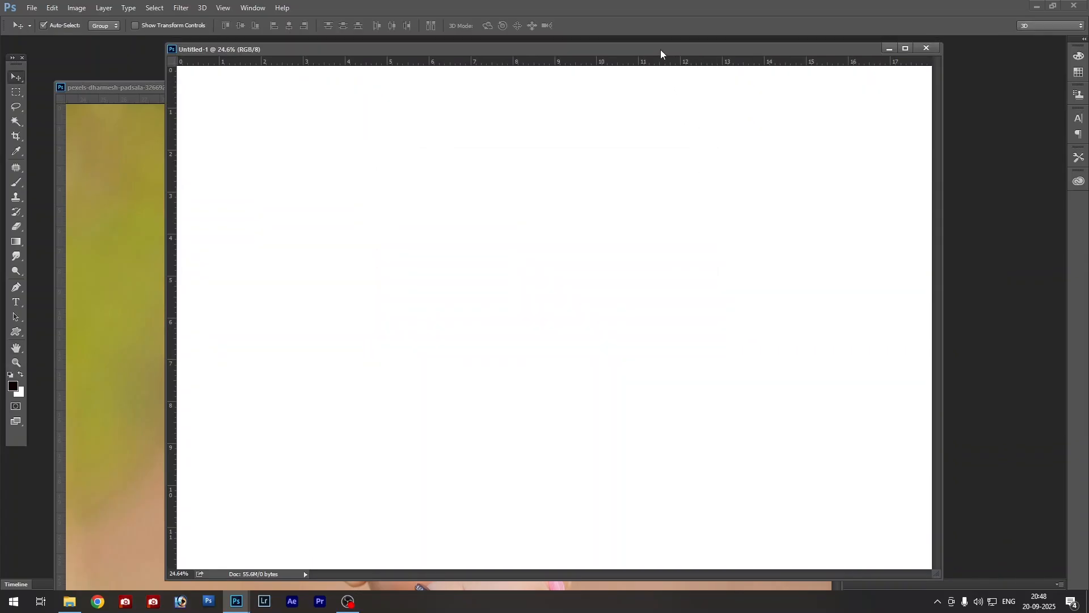
Paste the cut baby photo onto the sheet, scaling and straightening it to cover everything except a narrow strip along the right edge
key("ctrl+minus")
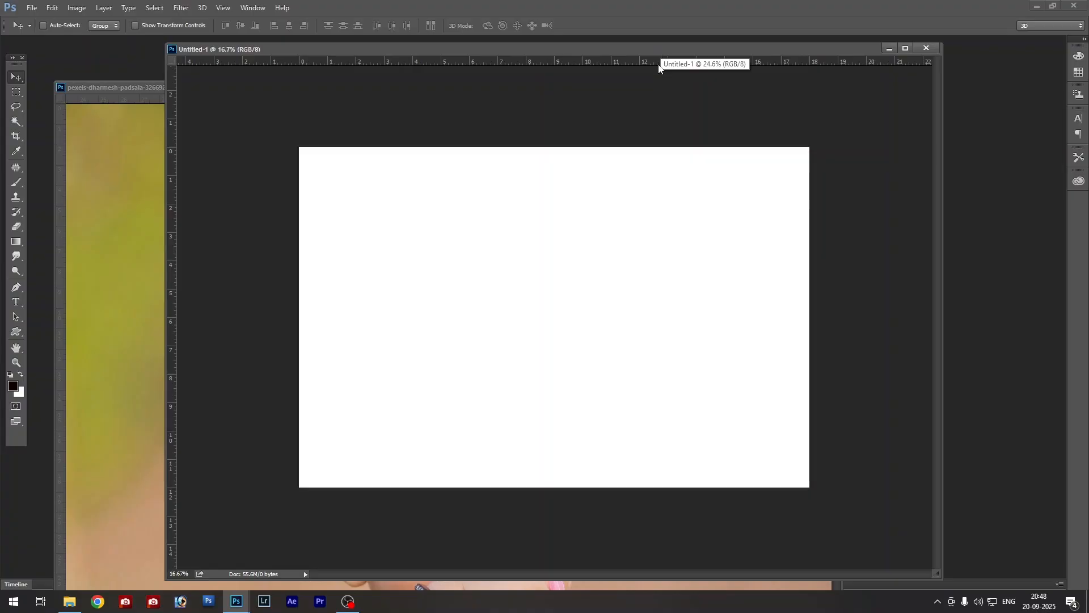
key("ctrl+v")
left_click_drag(562, 286, 542, 266)
key("ctrl+t")
left_click_drag(825, 164, 822, 148)
mouse_move(608, 224)
left_mouse_down()
mouse_move(608, 246)
mouse_move(606, 235)
left_mouse_up()
left_click_drag(771, 137, 781, 131)
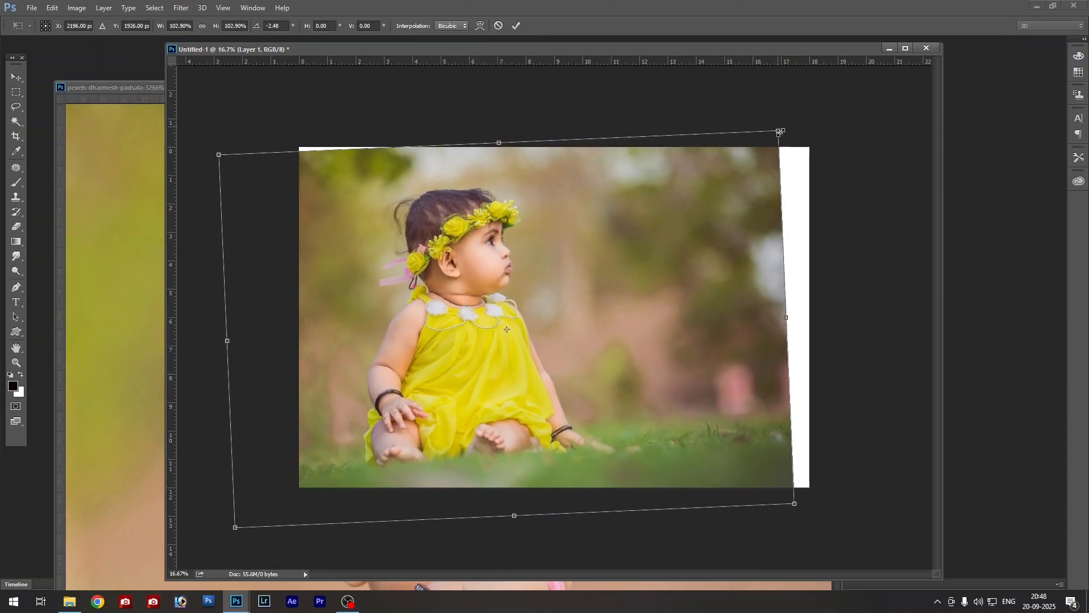
mouse_move(849, 202)
left_mouse_down()
mouse_move(853, 171)
mouse_move(822, 182)
mouse_move(853, 187)
mouse_move(864, 213)
left_mouse_up()
left_click_drag(784, 142, 781, 146)
key("Return")
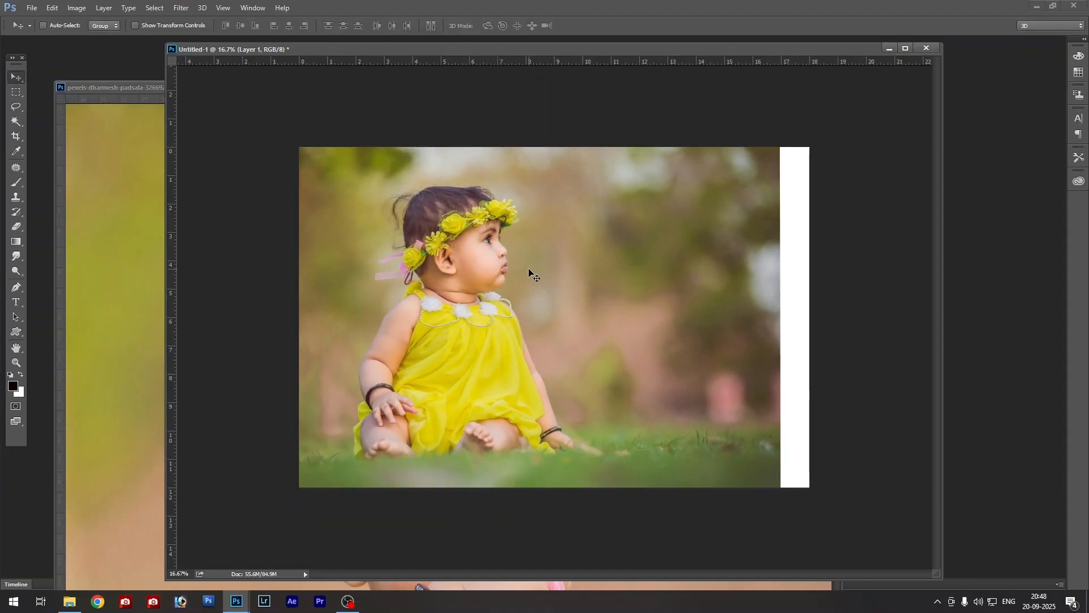
Create an empty layer directly beneath the photo layer and clip the photo to it
key("F7")
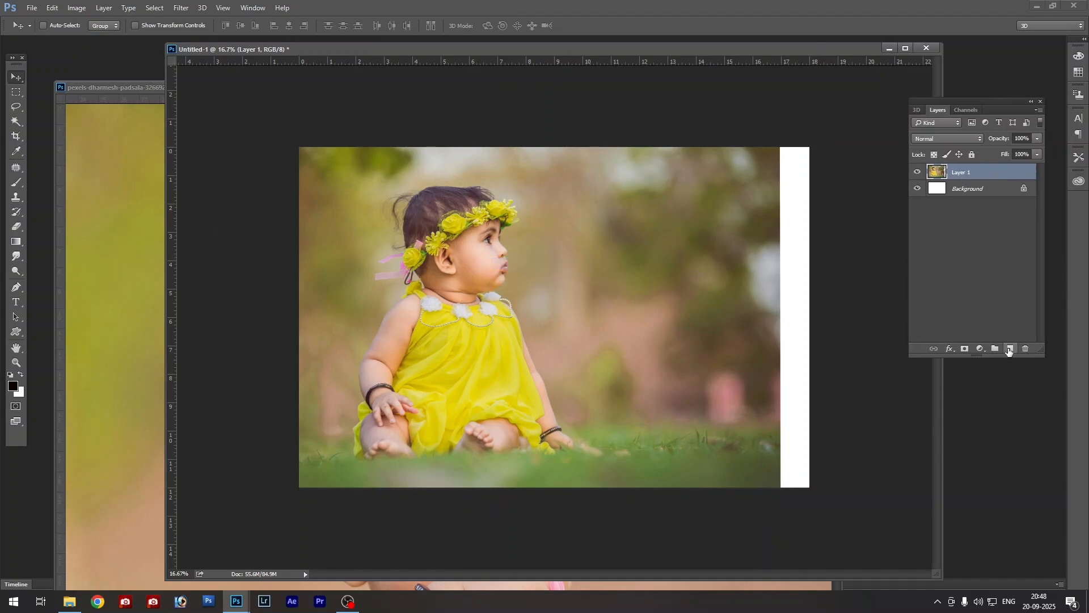
left_click(1009, 349)
left_click(959, 189)
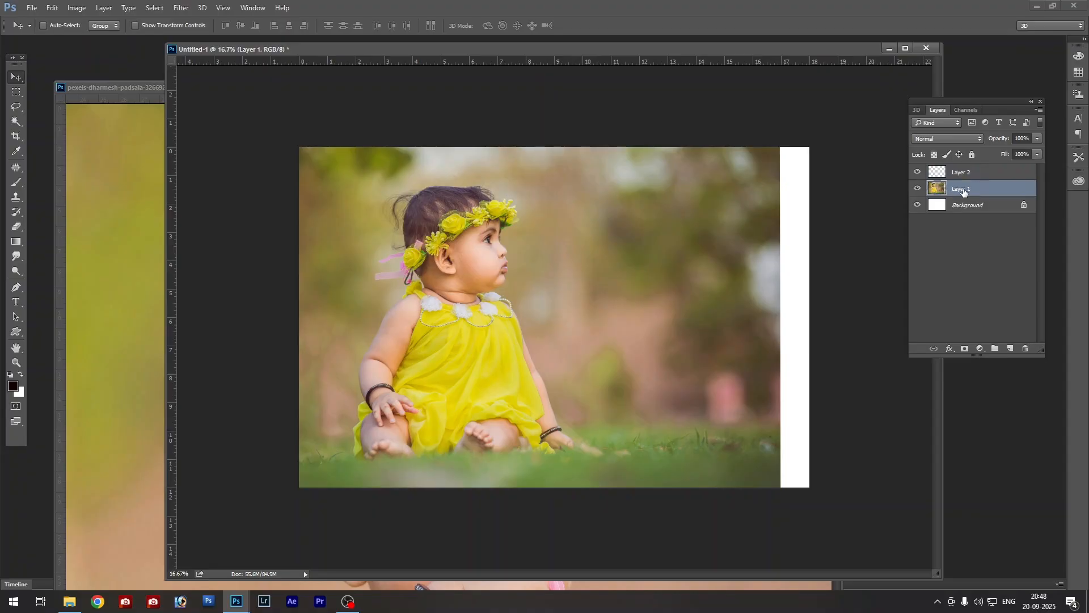
left_click_drag(973, 189, 974, 172)
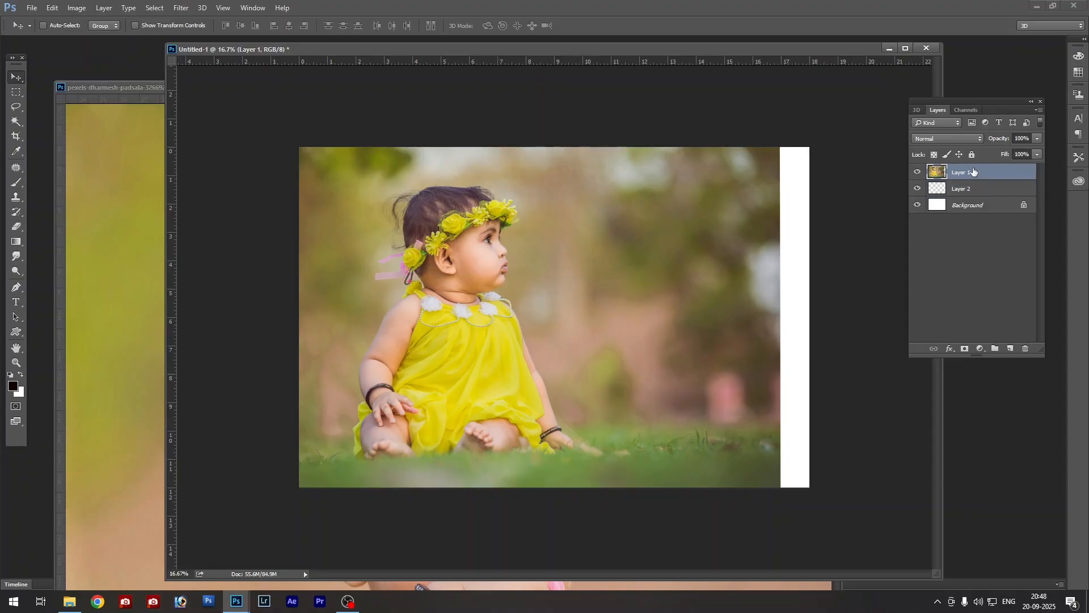
left_click(953, 191)
left_click(961, 176)
right_click(959, 175)
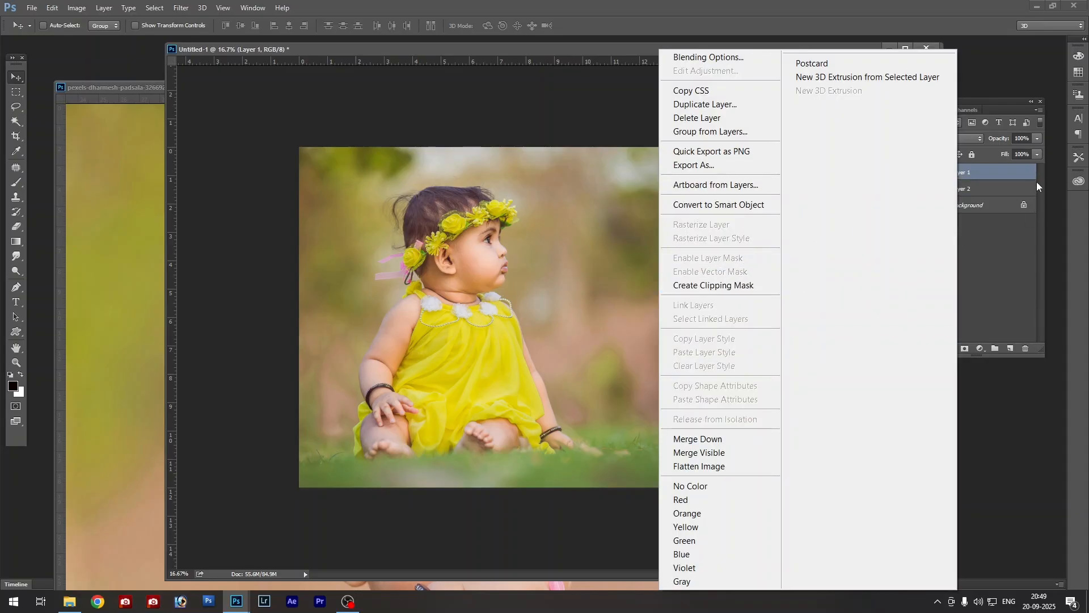
left_click(999, 179)
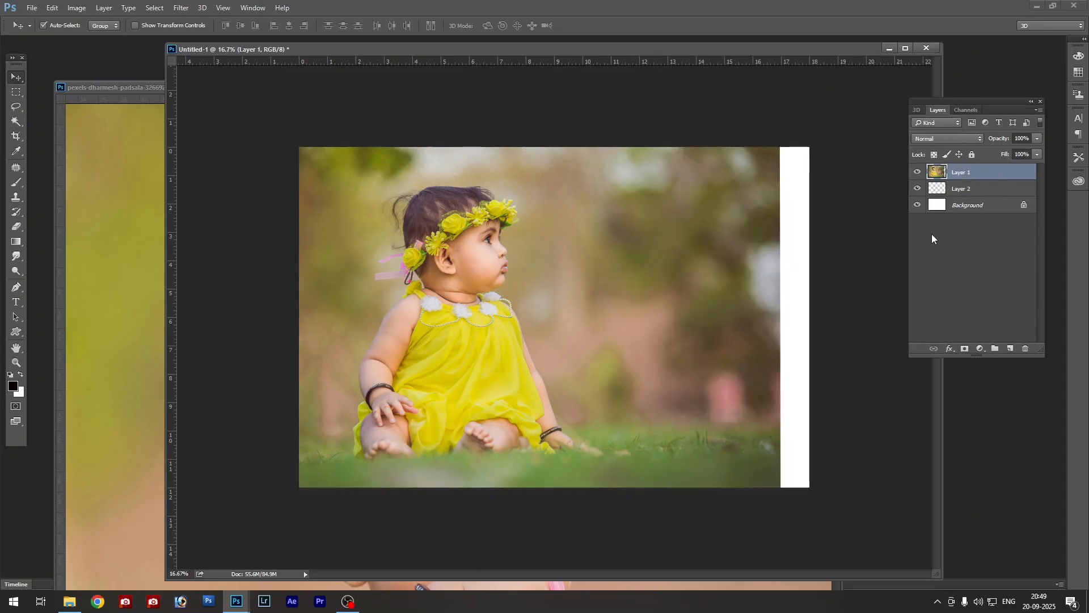
key("ctrl+alt+g")
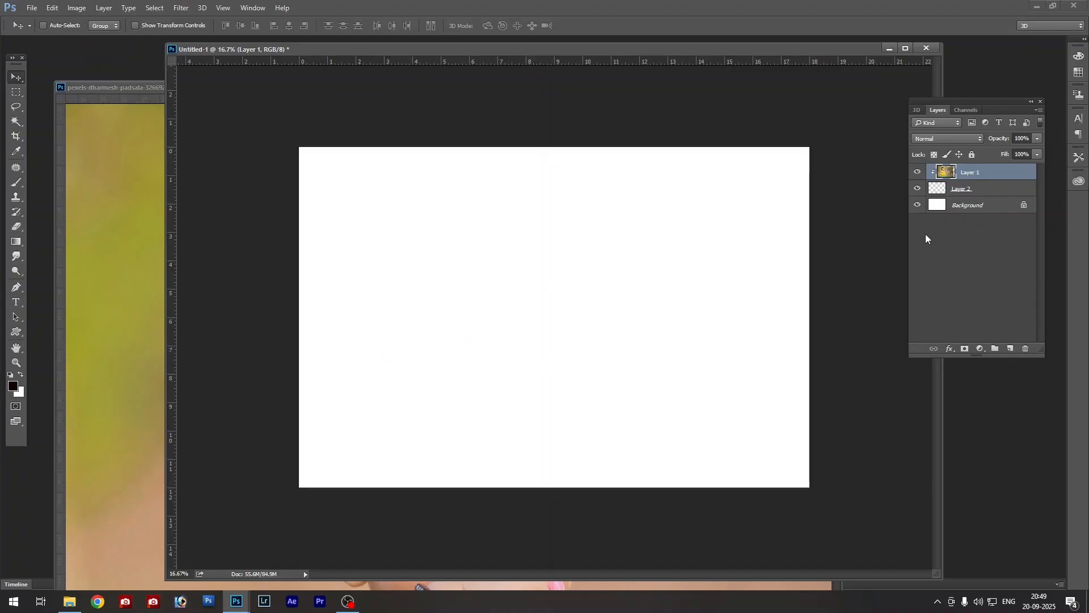
Set up the Brush tool on the empty base layer with the cloud-shaped 3151 px brush, reduced to 3000 px
left_click(950, 191)
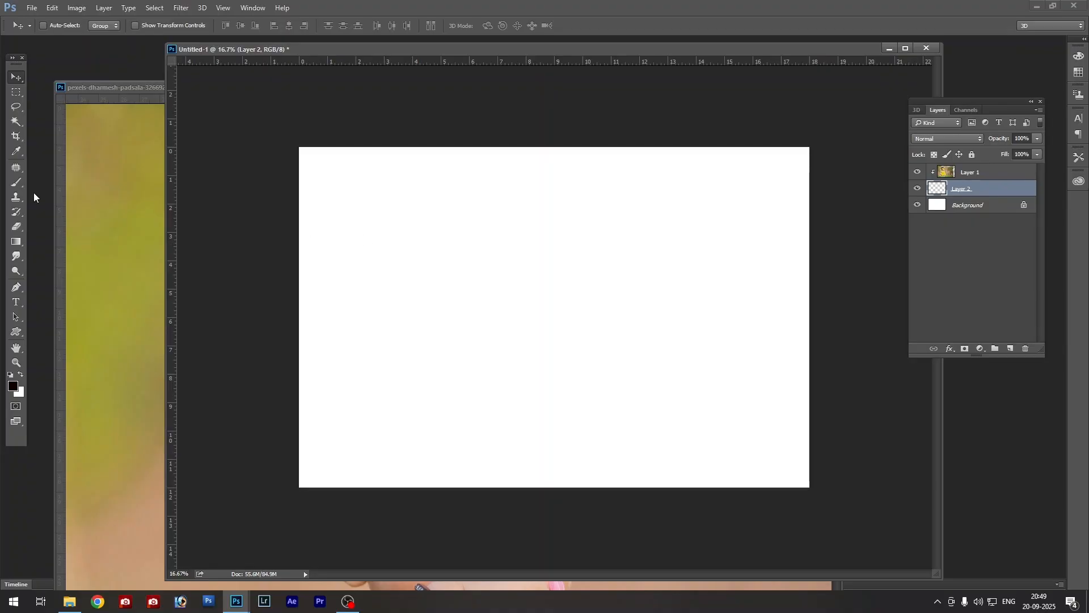
key("b")
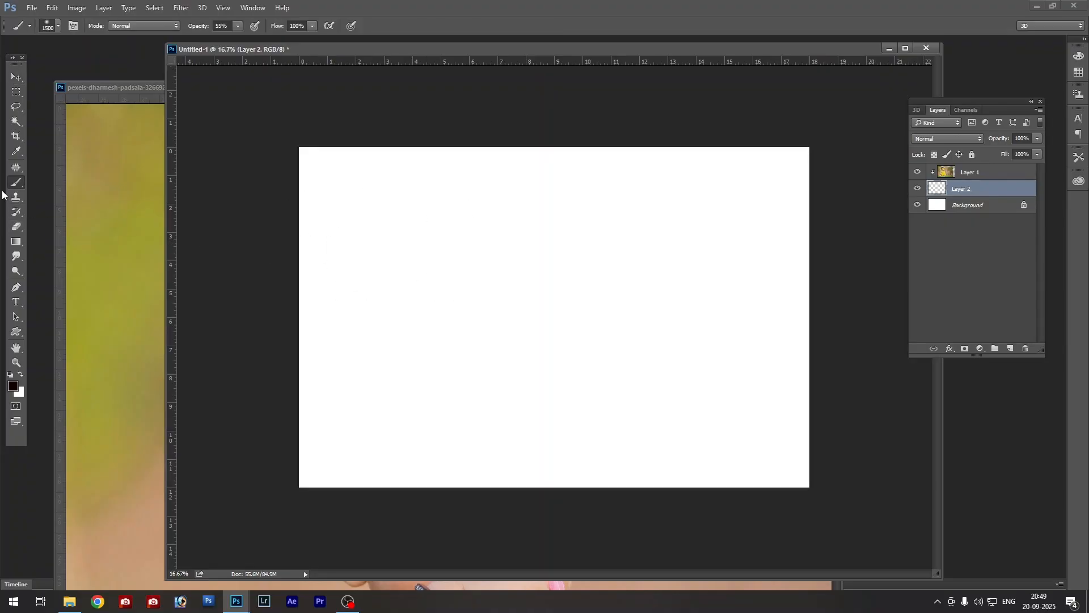
right_click(17, 182)
left_click(56, 181)
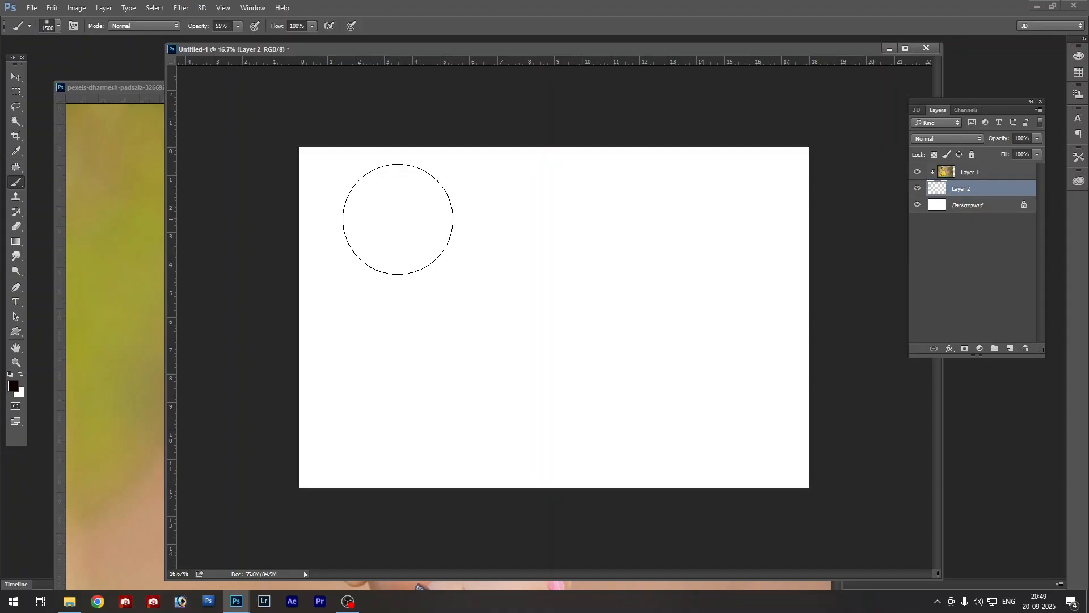
right_click(404, 220)
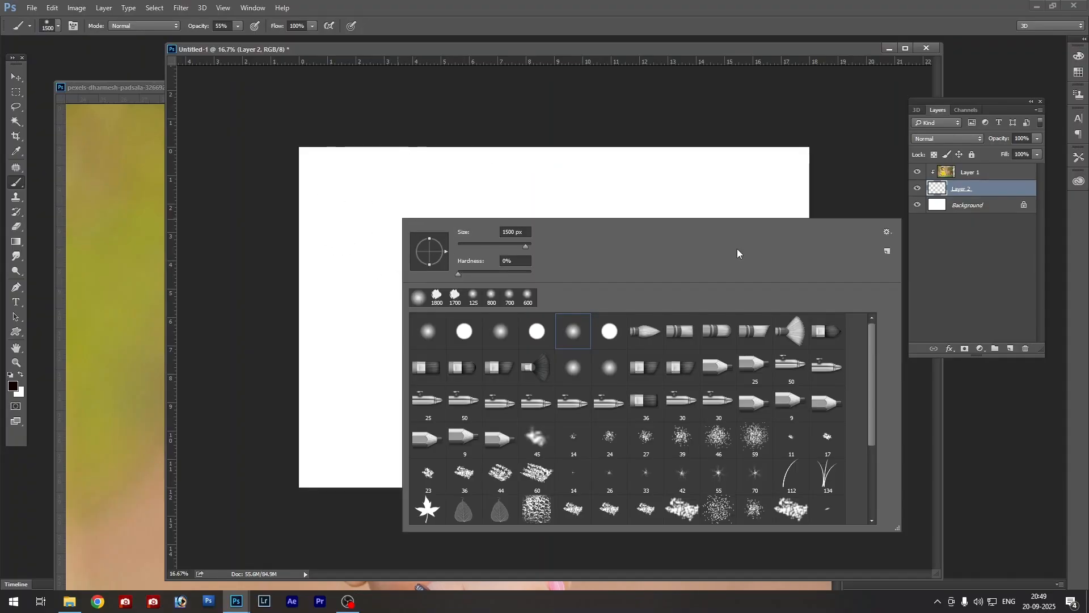
left_click_drag(876, 335, 876, 465)
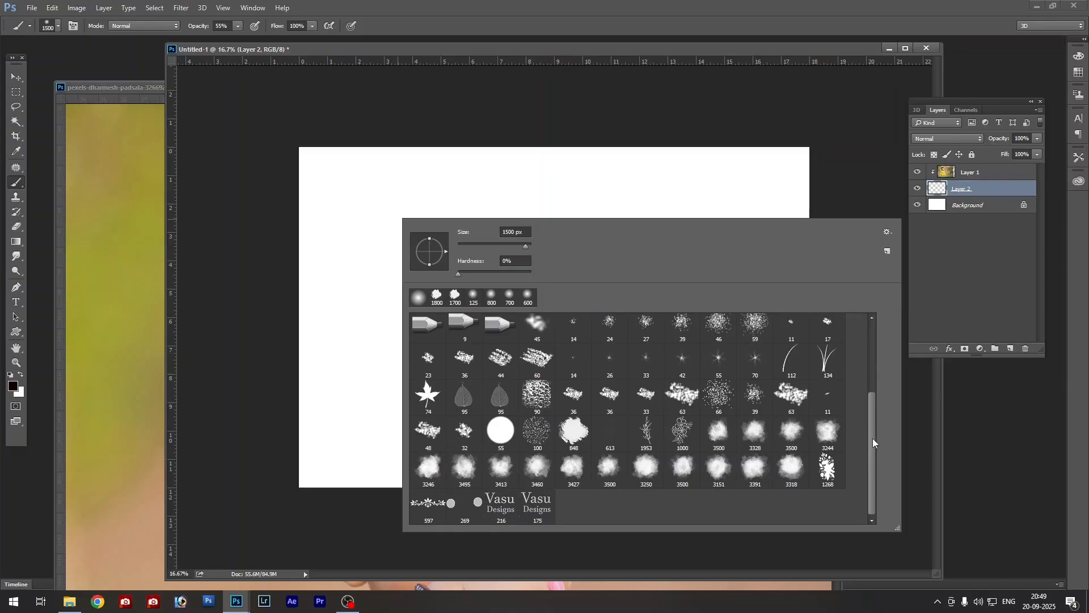
left_click_drag(872, 438, 872, 434)
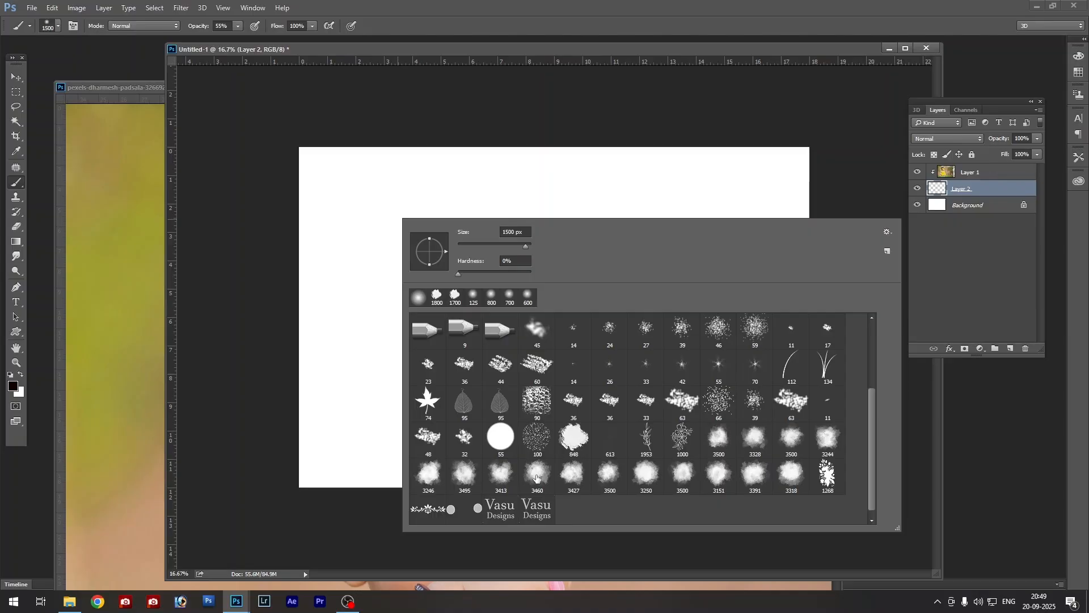
left_click(724, 477)
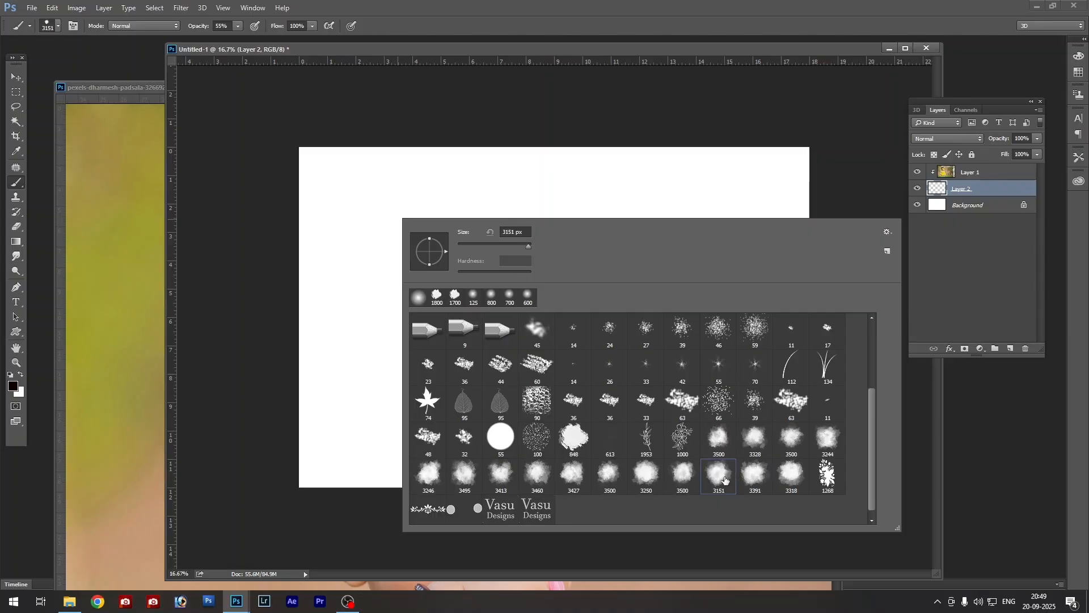
key("Return")
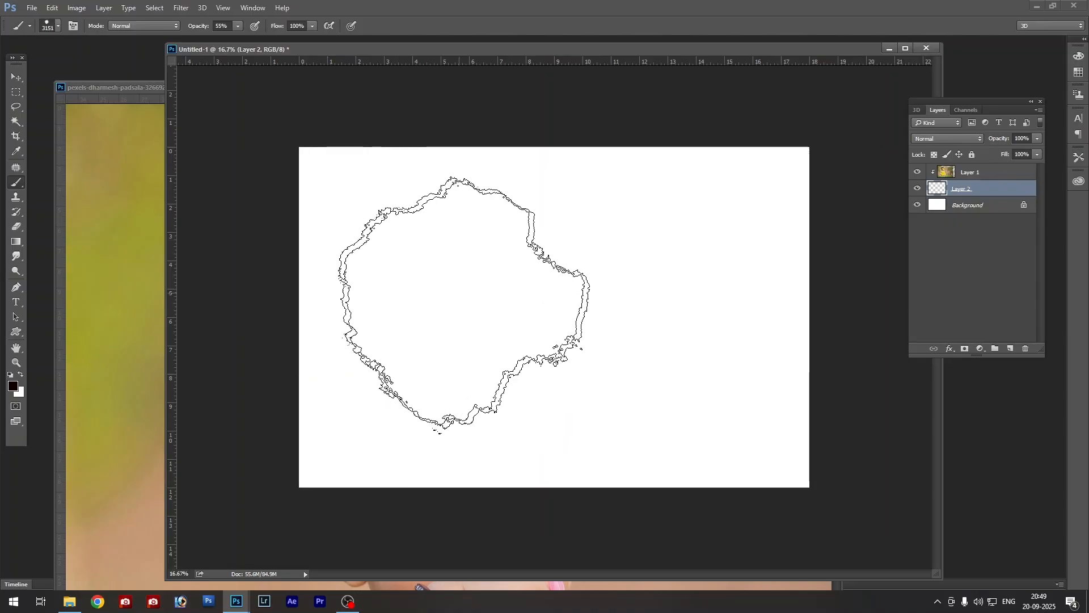
key("bracketleft")
key("bracketleft")
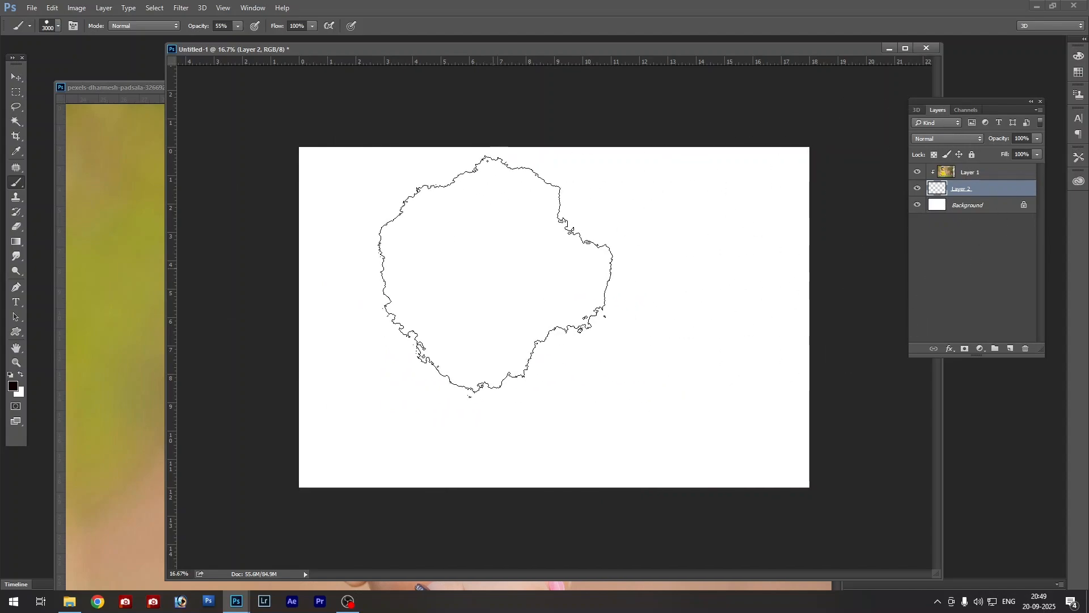
Paint the base layer over the baby's head and body at 55% opacity, and continue with the opacity set to 77%
left_click(436, 309)
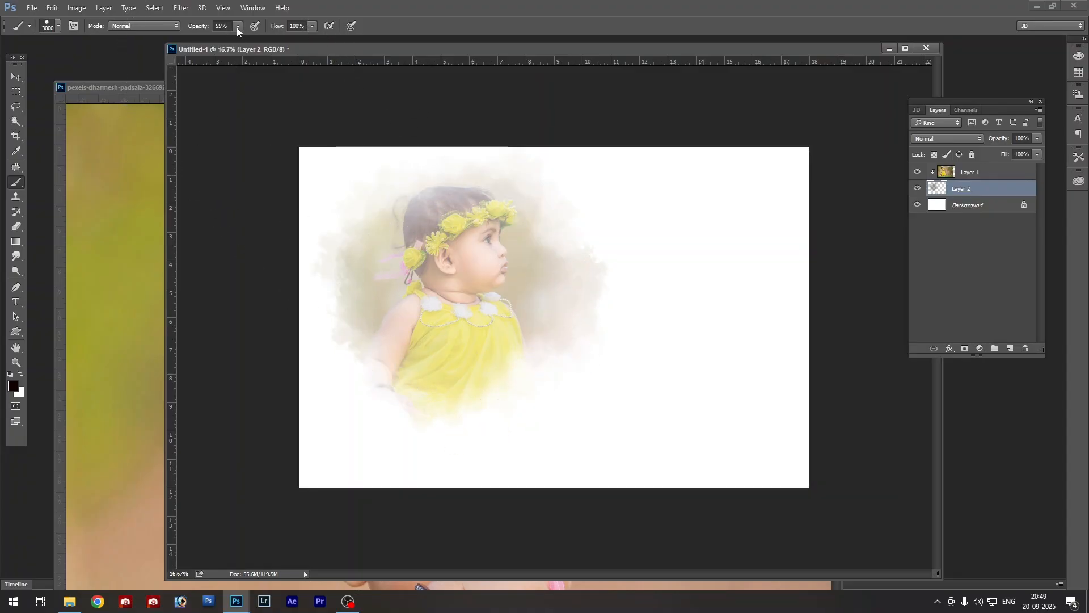
left_click_drag(237, 28, 251, 40)
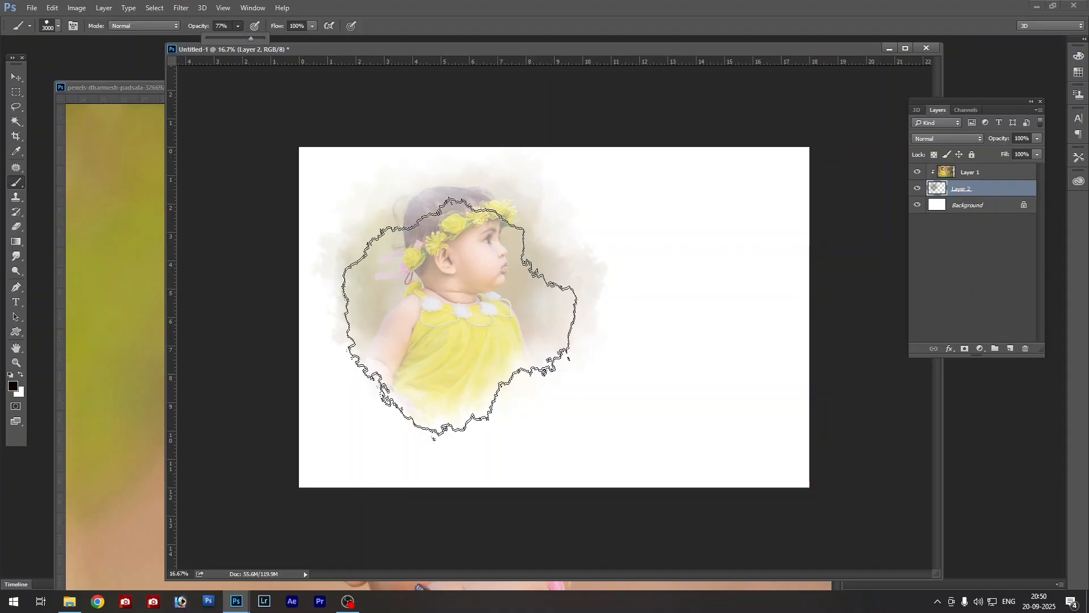
mouse_move(471, 299)
left_mouse_down()
mouse_move(470, 327)
mouse_move(515, 286)
mouse_move(505, 237)
mouse_move(485, 237)
mouse_move(500, 388)
mouse_move(515, 409)
mouse_move(503, 421)
mouse_move(408, 414)
mouse_move(418, 417)
mouse_move(413, 267)
left_mouse_up()
Paint over the baby and the grass at 100% opacity, reducing the brush in stages to 2200 px and keeping soft, irregular edges
key("0")
key("bracketleft")
key("bracketleft")
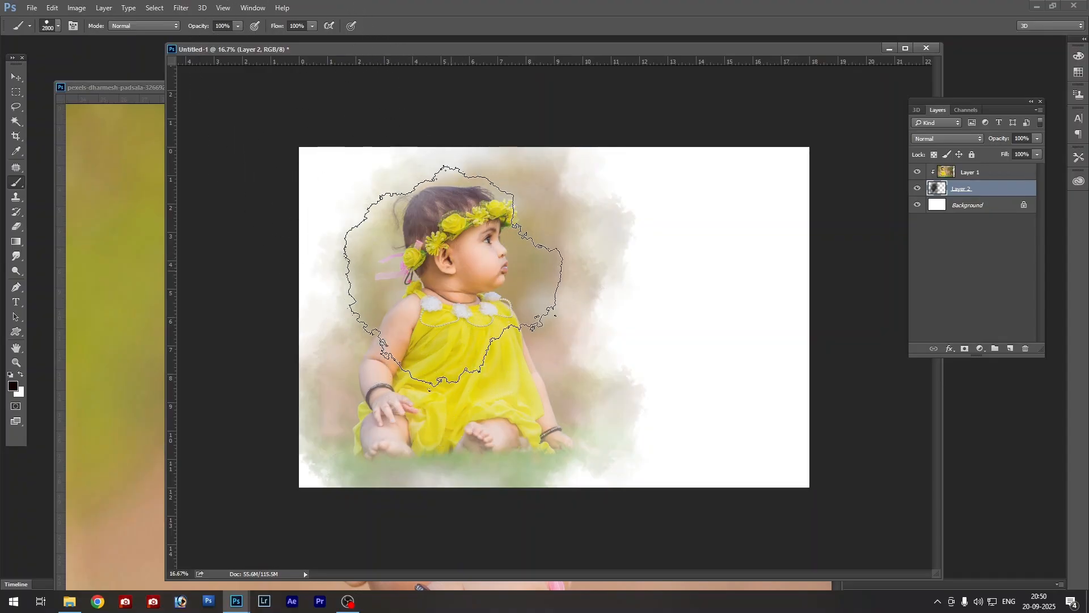
key("bracketleft")
key("bracketleft")
key("bracketleft")
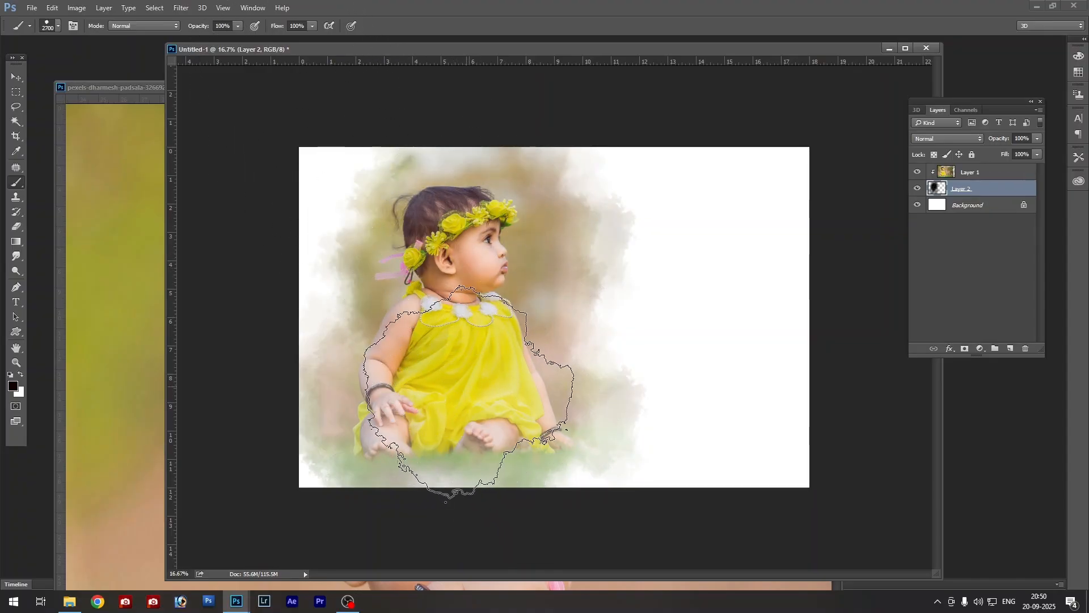
left_click(466, 374)
left_click(440, 248)
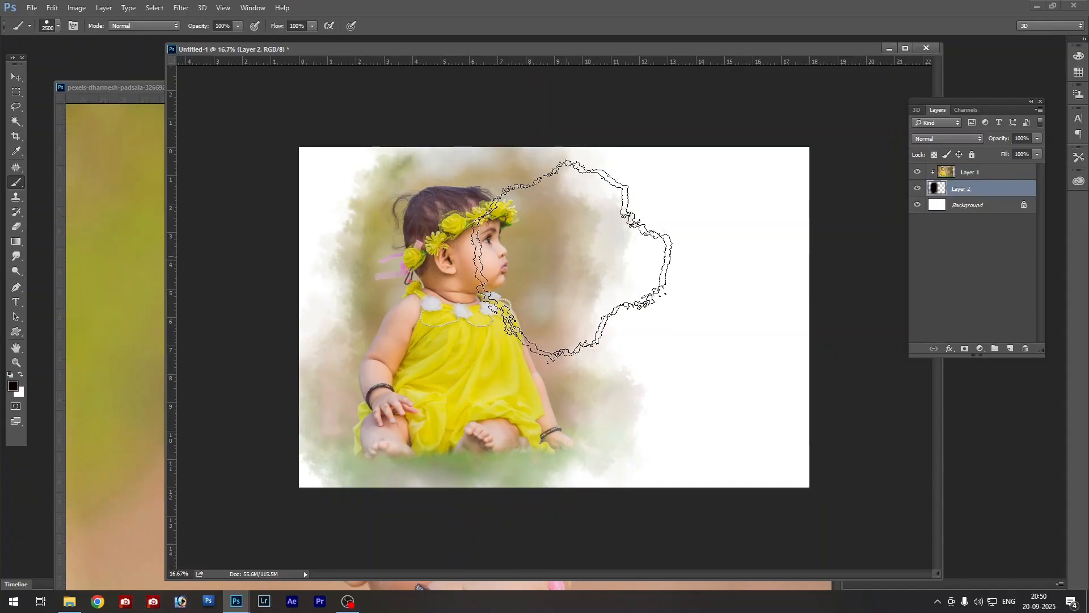
key("bracketleft")
key("bracketleft")
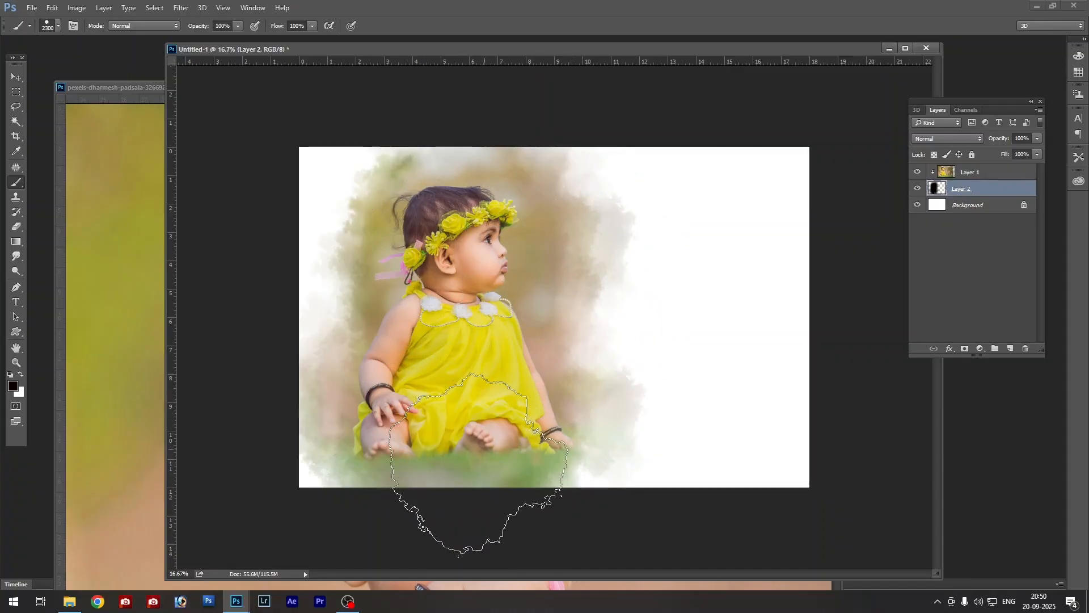
key("bracketleft")
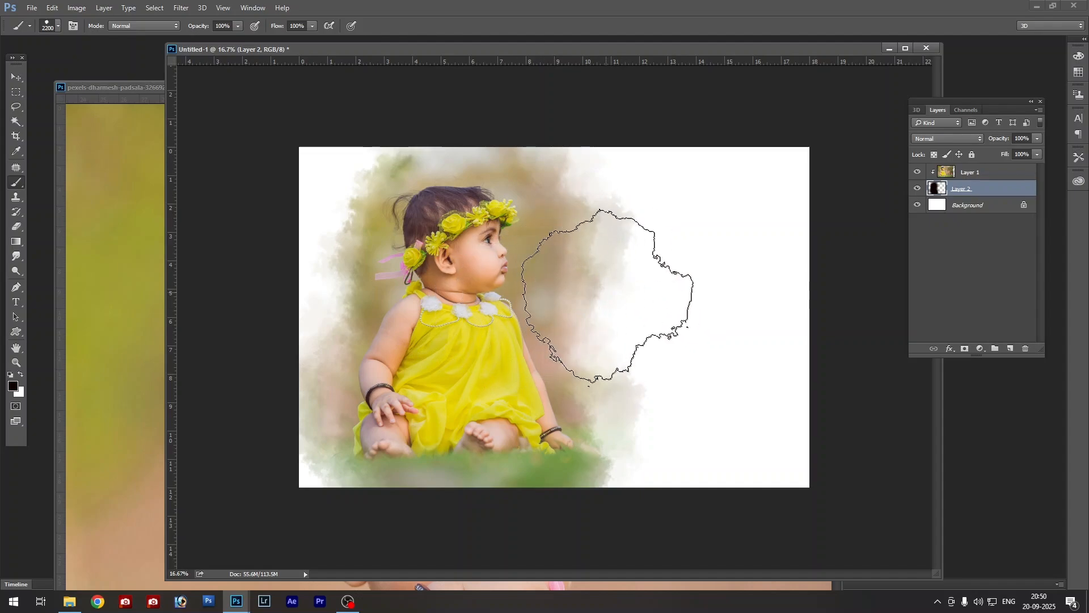
Select the Background layer of the sheet with the Move tool
key("v")
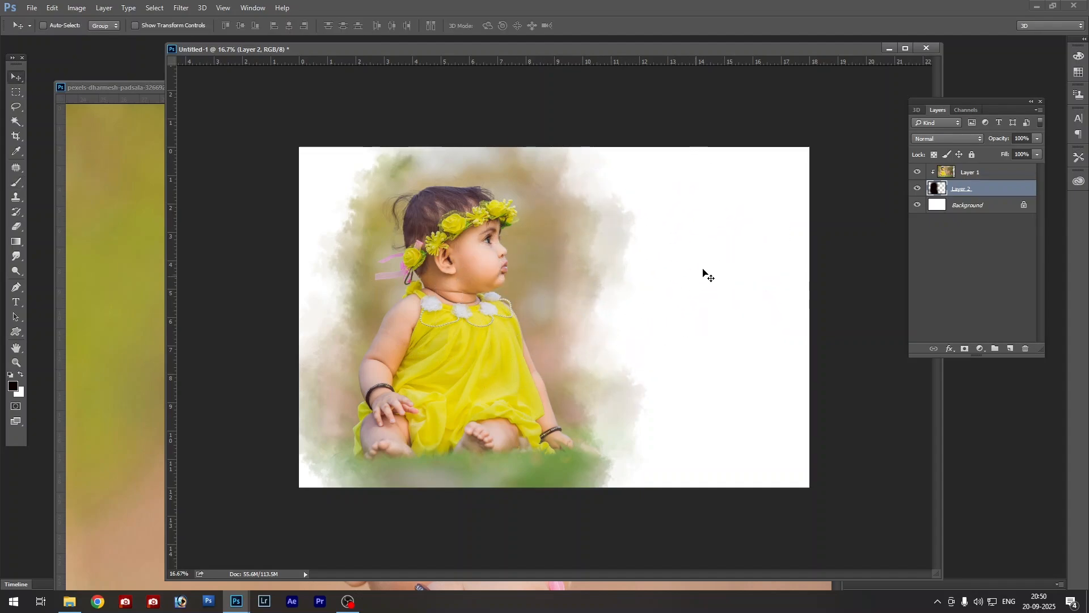
right_click(714, 263)
left_click(749, 264)
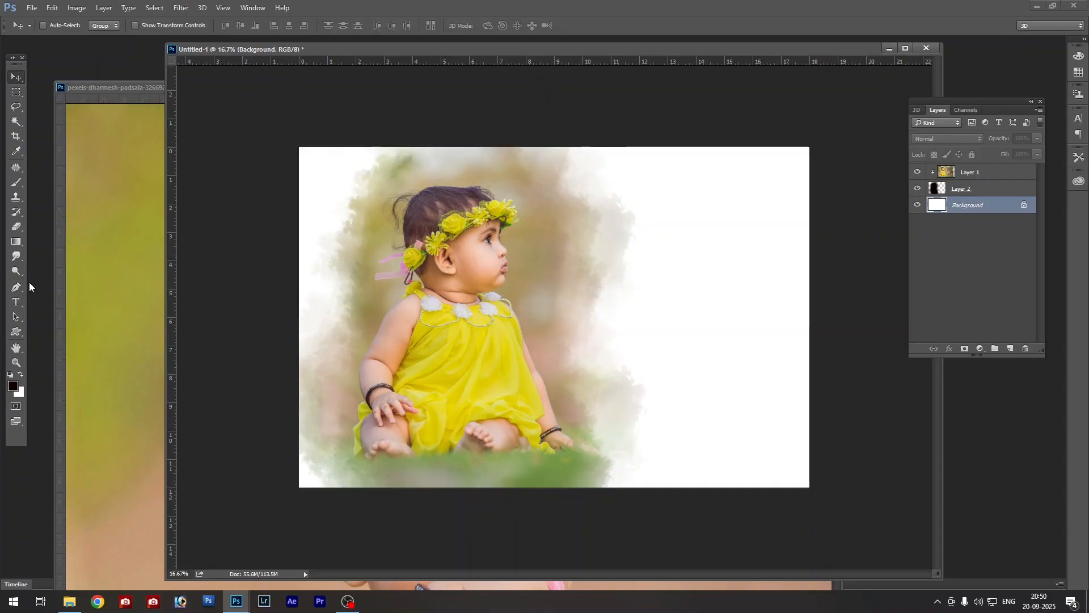
left_click(16, 302)
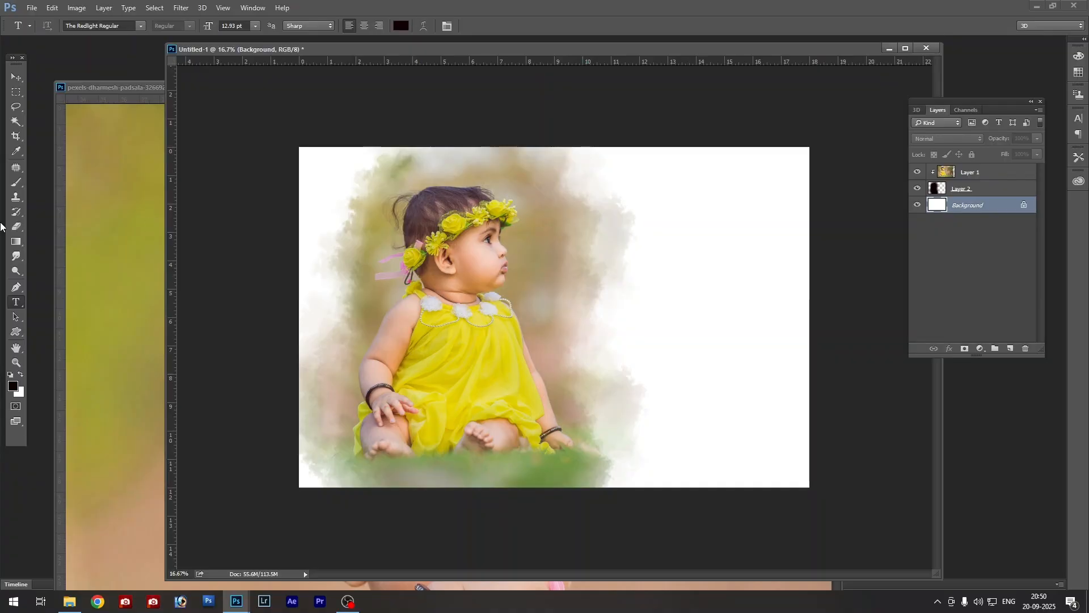
left_click(16, 76)
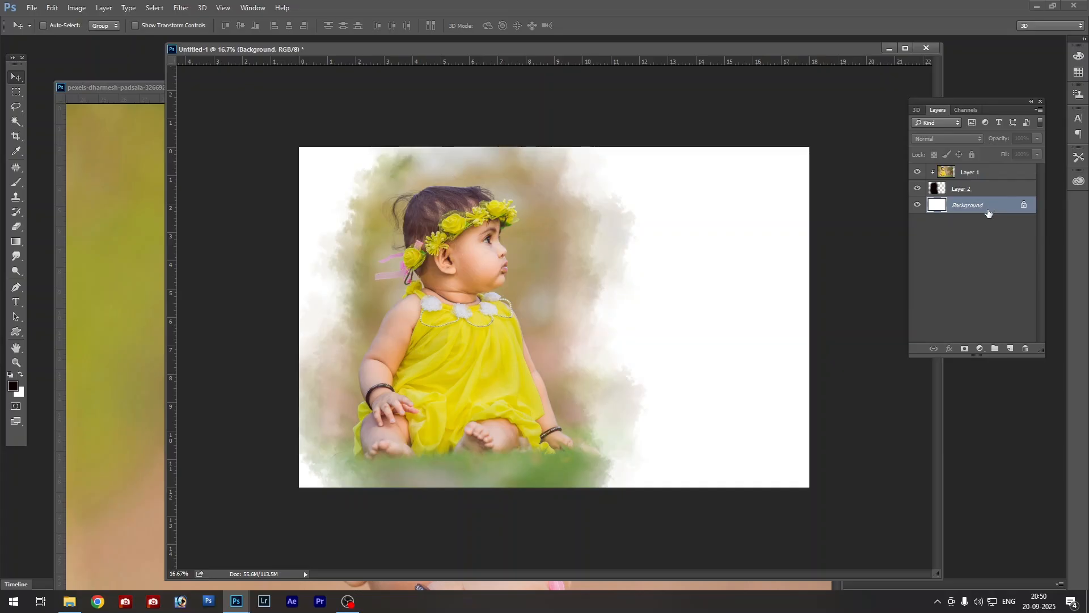
left_click(980, 349)
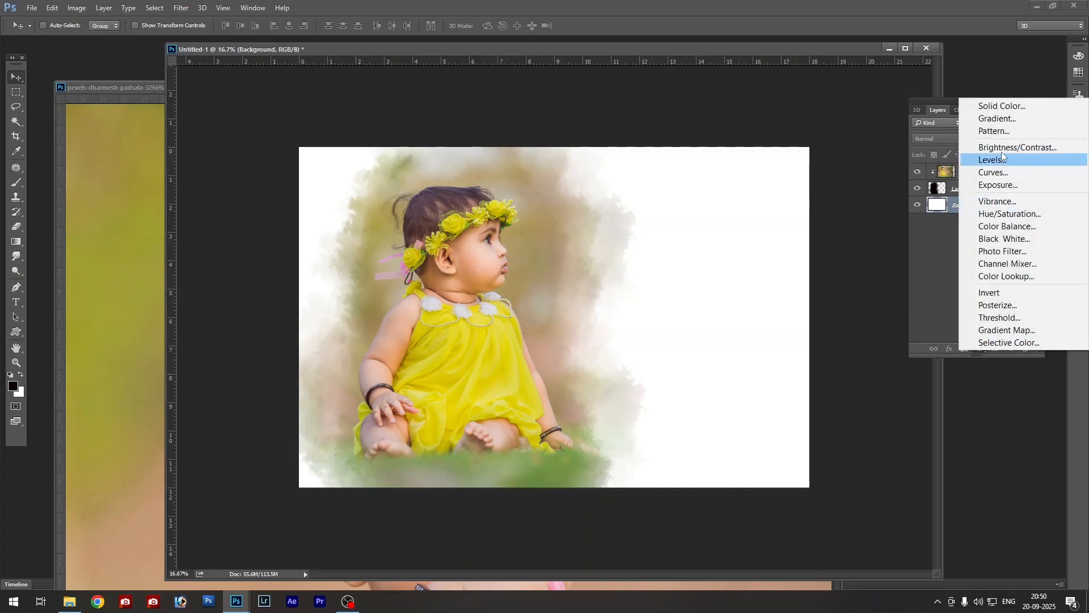
left_click(998, 108)
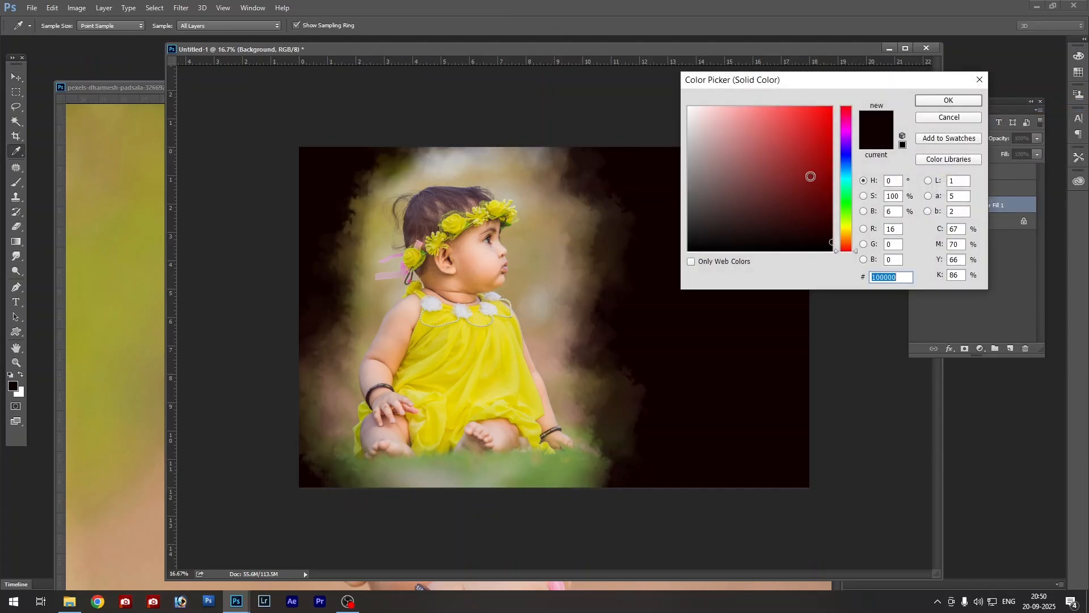
left_click(519, 288)
left_click(493, 348)
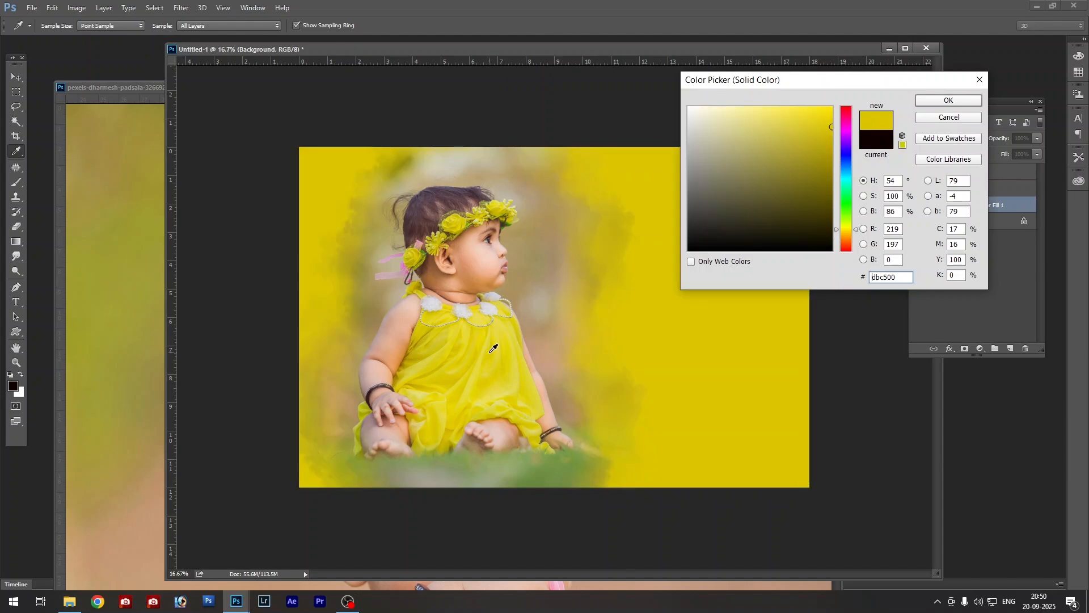
left_click(478, 365)
left_click(480, 373)
left_click_drag(744, 122, 726, 113)
left_click(942, 118)
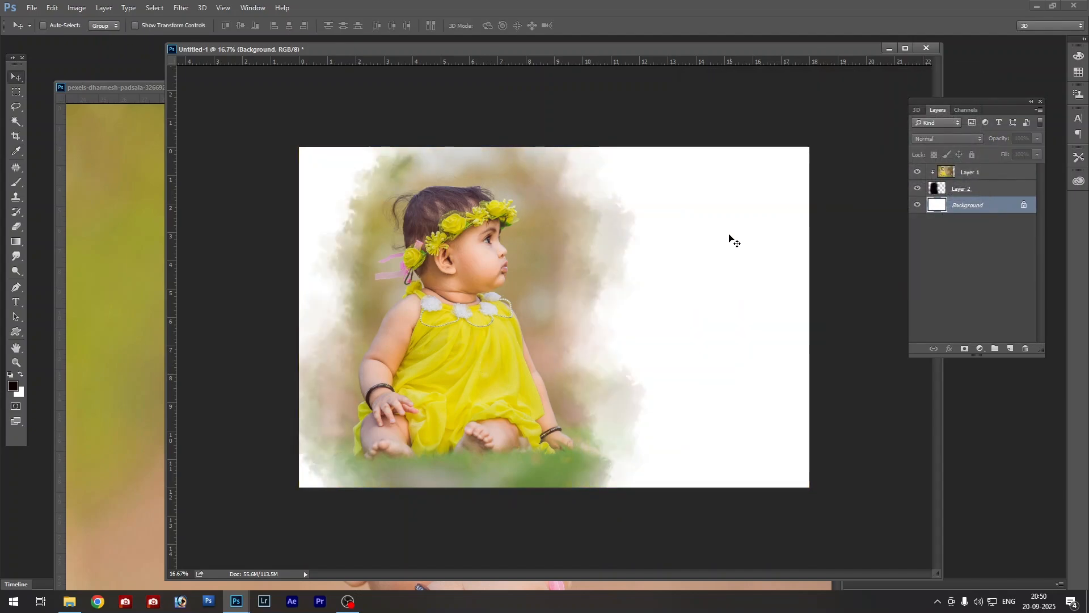
Add a Solid Color fill layer above the Background, sampling the photo's yellow dress and lightening it to pale cream
left_click(980, 349)
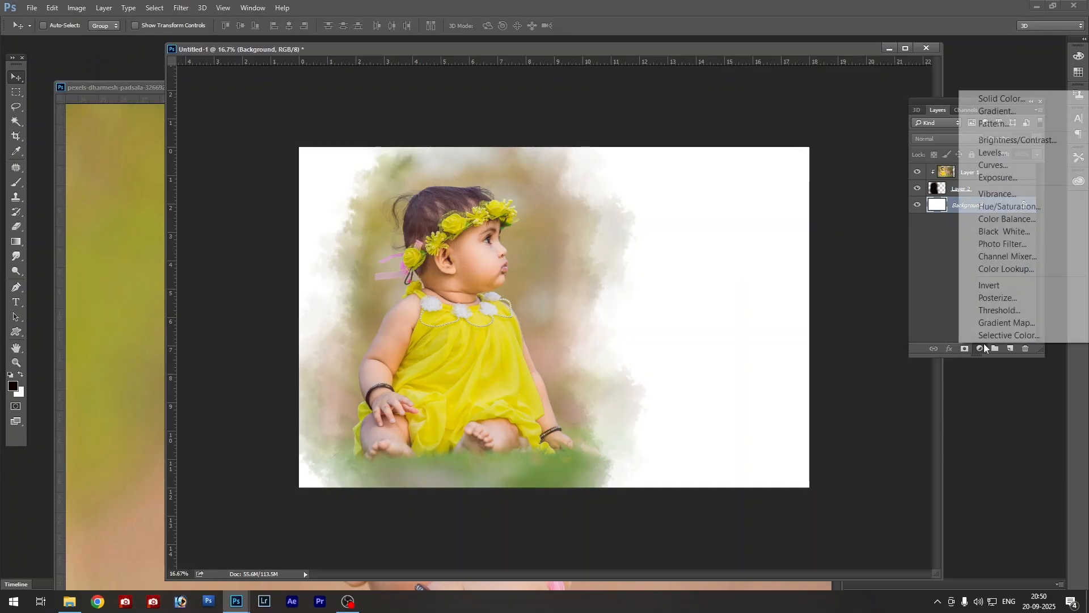
left_click(993, 98)
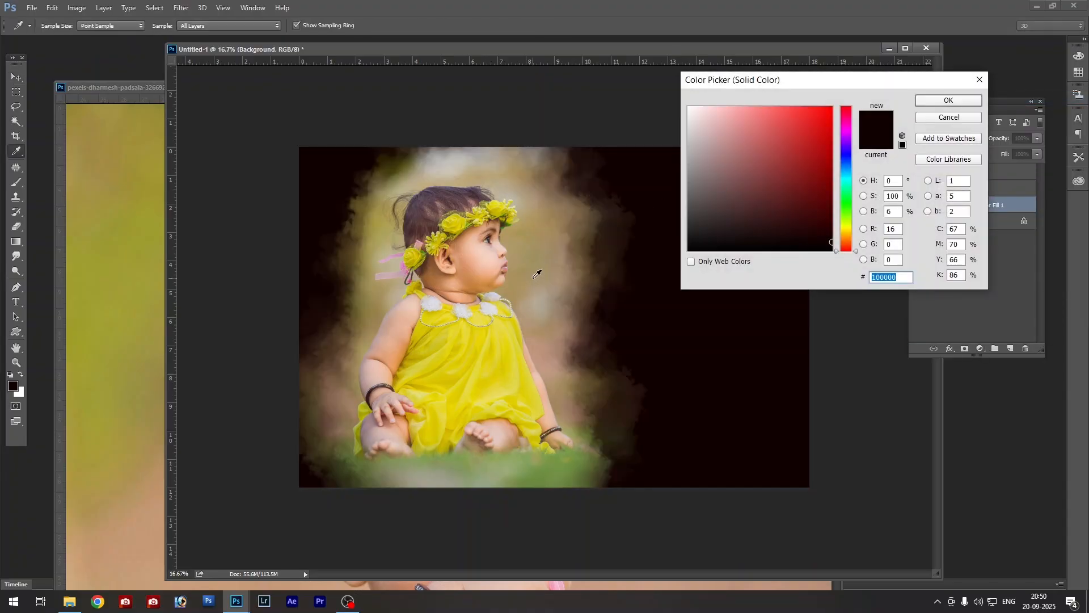
left_click(534, 278)
left_click(492, 344)
left_click_drag(742, 121, 712, 104)
left_click(958, 100)
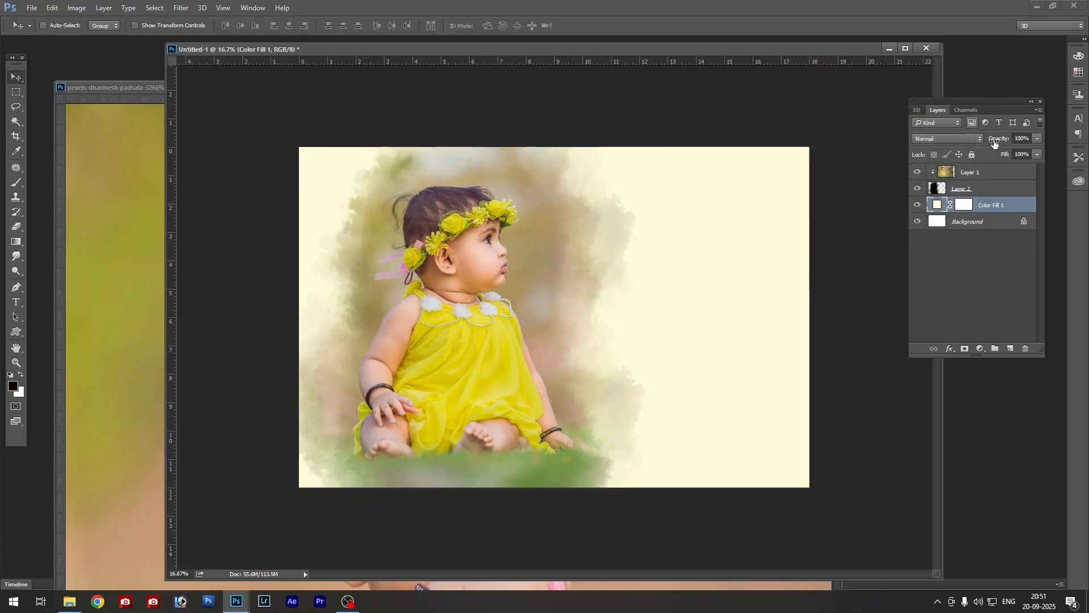
Add the child's name in capitals above Layer 1 beside the baby, using The Redlight Regular at 137.93 pt
left_click(971, 171)
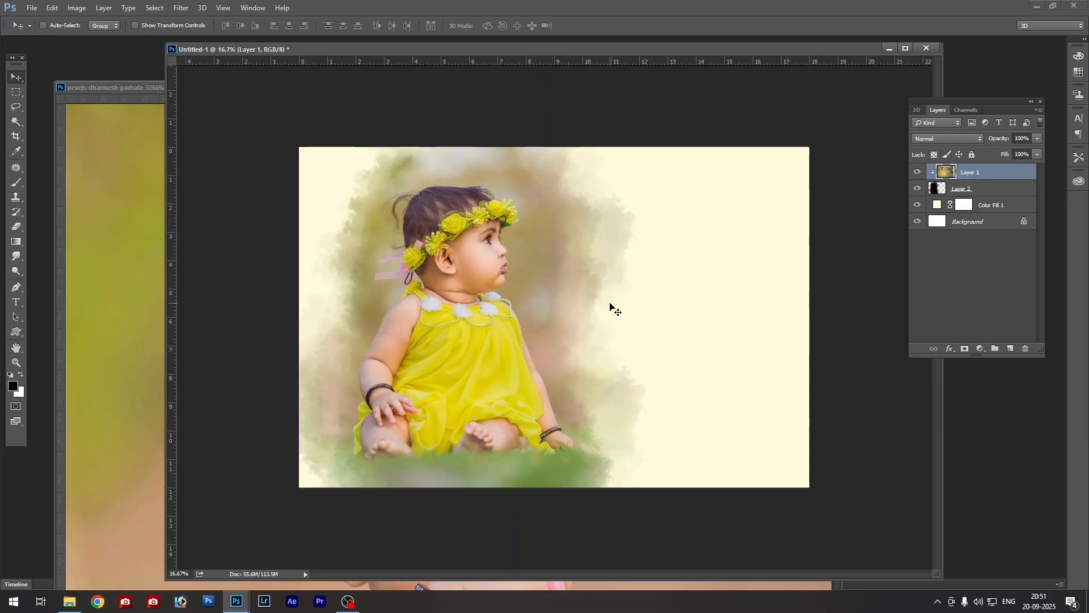
left_click(16, 302)
left_click(594, 310)
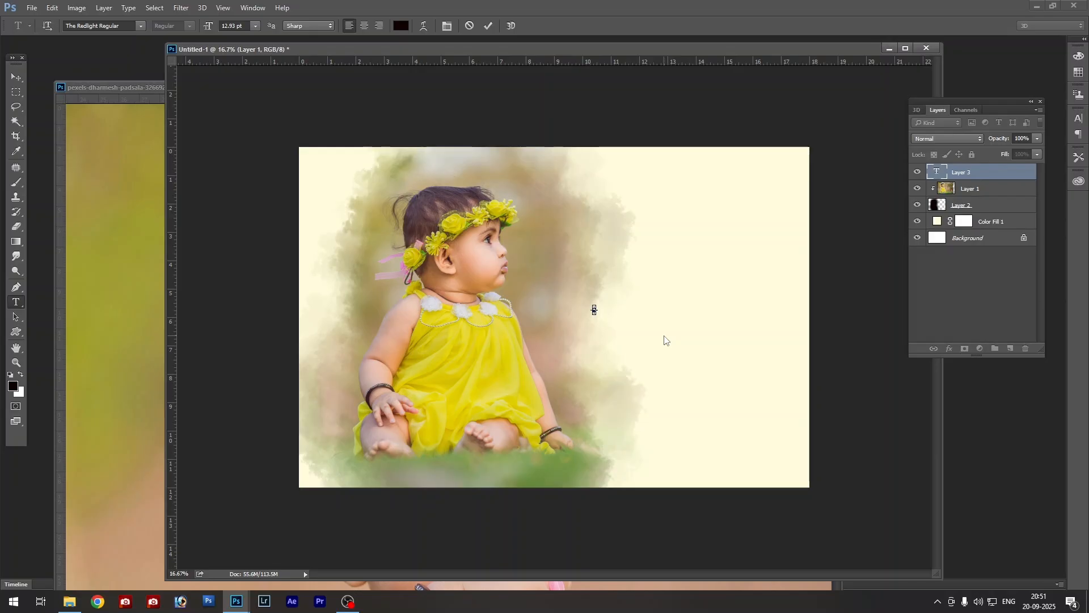
key("ctrl+shift+period")
key("ctrl+shift+period")
key("ctrl+shift+period")
key("ctrl+shift+period")
key("ctrl+shift+period")
key("ctrl+shift+period")
key("ctrl+shift+period")
key("ctrl+shift+period")
type("R")
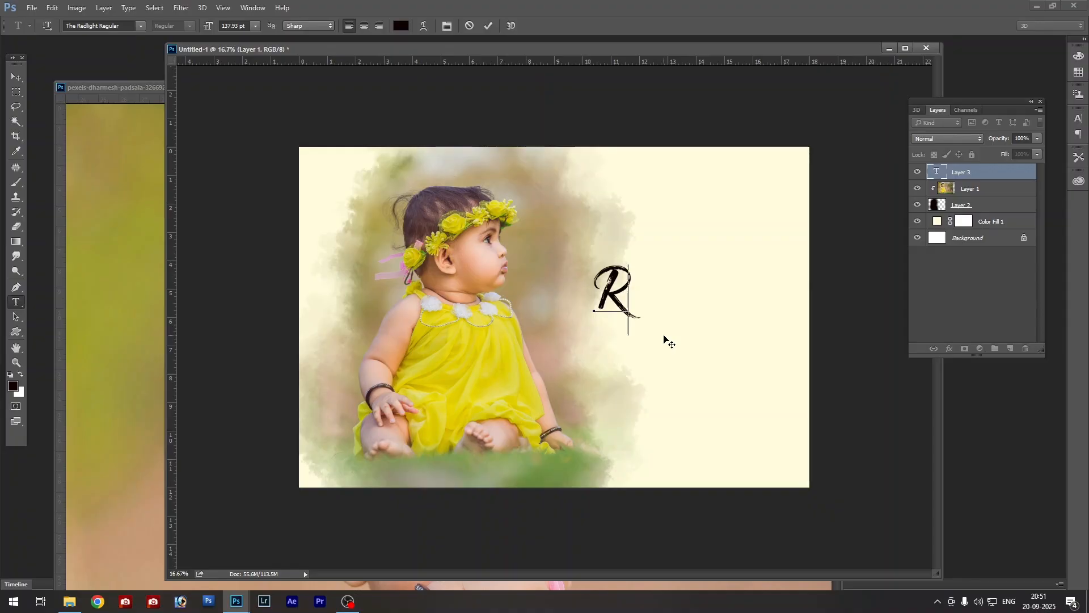
type("AMY A")
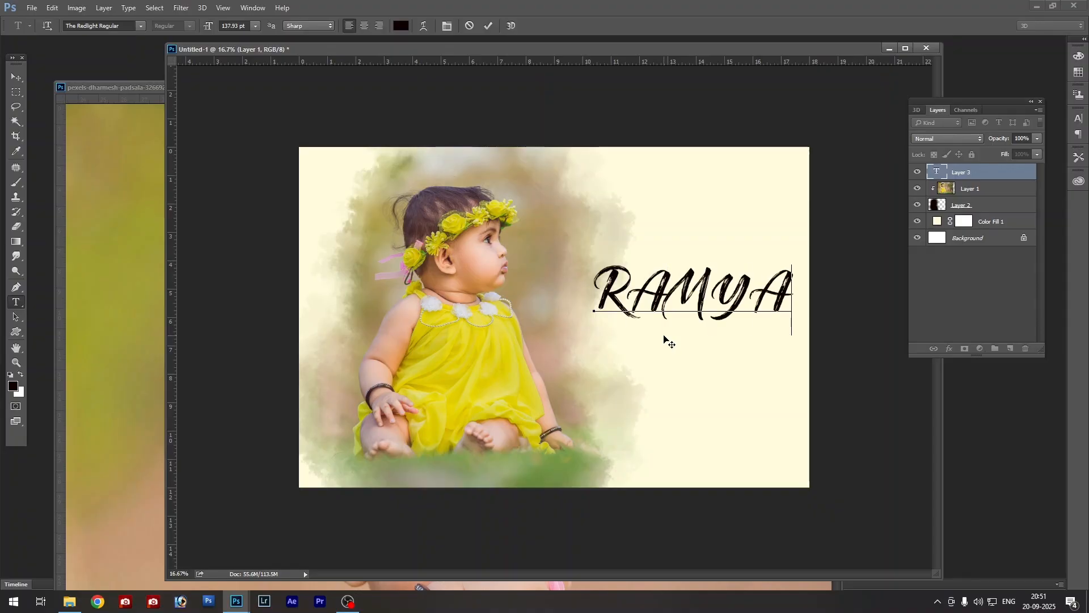
Reduce the font size of the whole name text to 88.93 pt
key("ctrl+a")
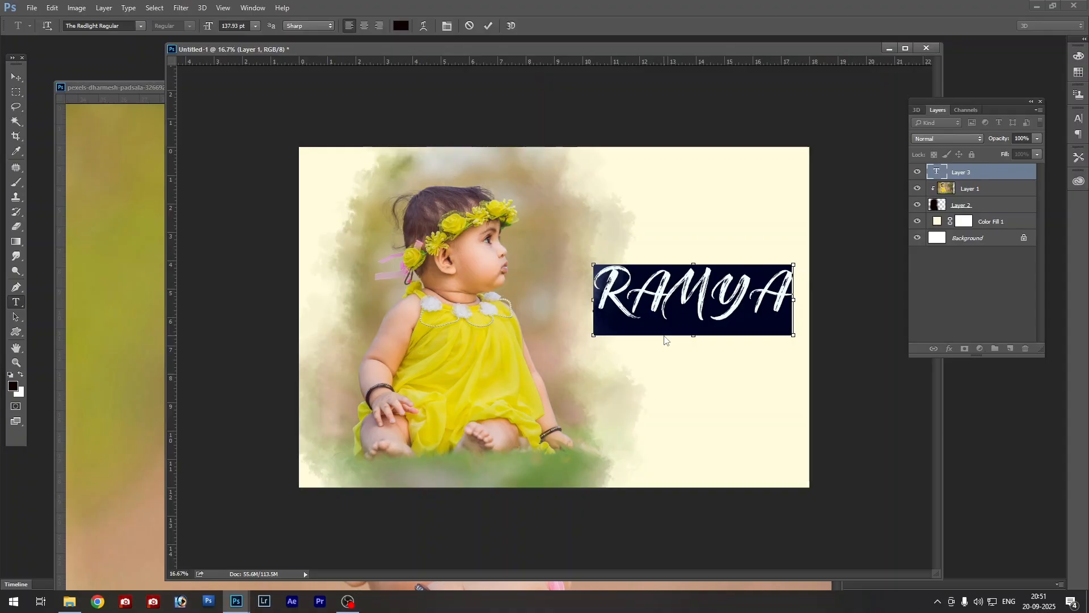
key("ctrl+shift+comma")
key("ctrl+shift+comma")
key("ctrl+shift+comma")
key("ctrl+shift+comma")
key("ctrl+shift+comma")
key("ctrl+shift+comma")
key("ctrl+shift+comma")
key("ctrl+shift+comma")
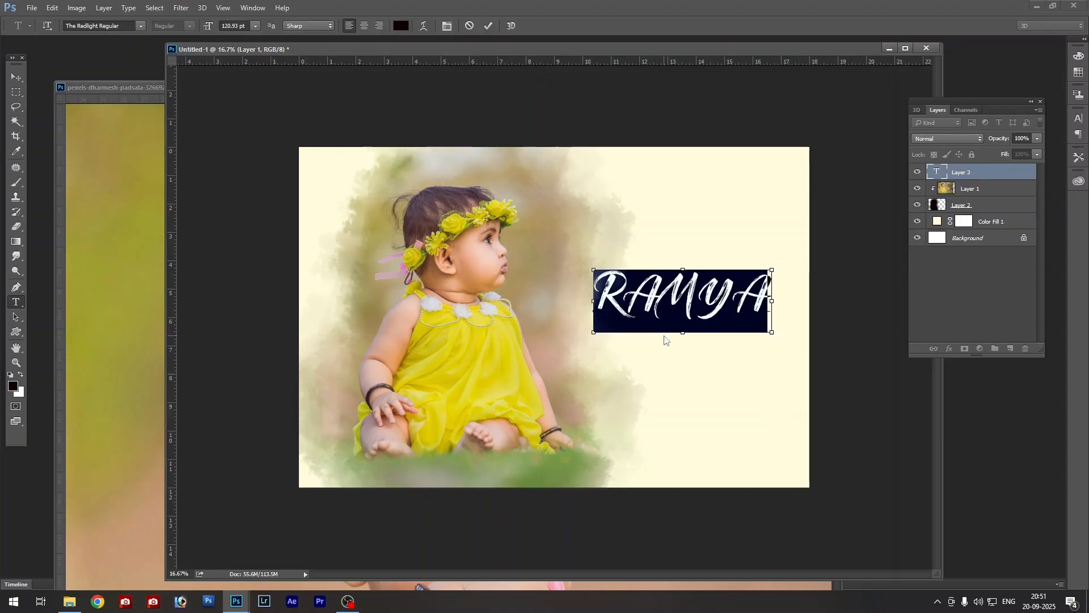
key("ctrl+shift+comma")
key("ctrl+shift+comma")
key("ctrl+shift+comma")
key("ctrl+shift+comma")
key("ctrl+shift+comma")
key("ctrl+shift+comma")
key("ctrl+shift+comma")
key("ctrl+shift+comma")
key("ctrl+shift+comma")
key("ctrl+shift+comma")
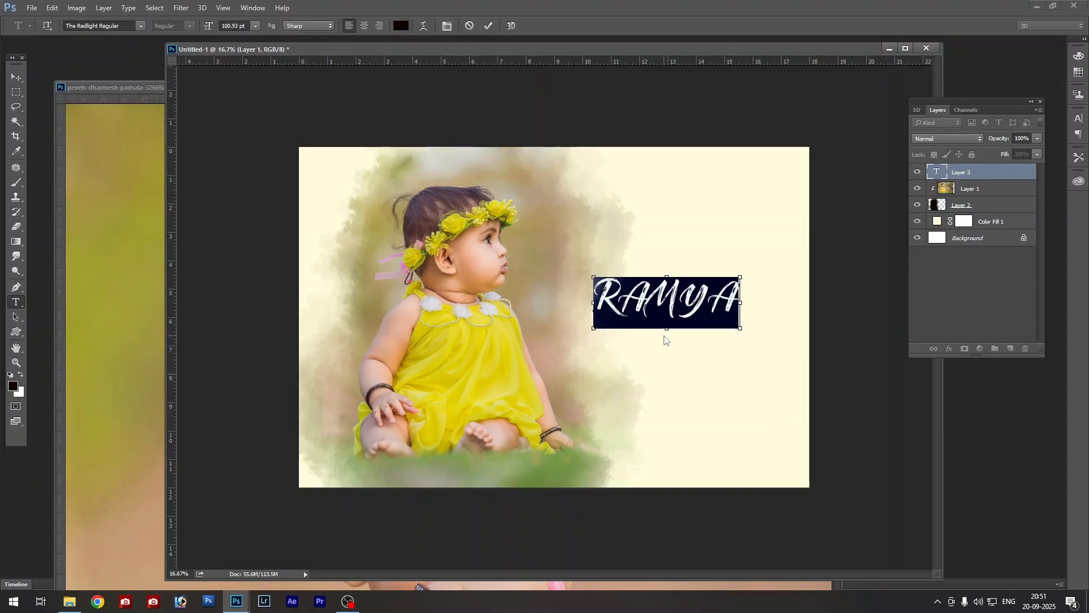
key("ctrl+shift+comma")
key("ctrl+shift+comma")
key("ctrl+shift+comma")
key("ctrl+shift+comma")
key("ctrl+shift+comma")
key("ctrl+shift+comma")
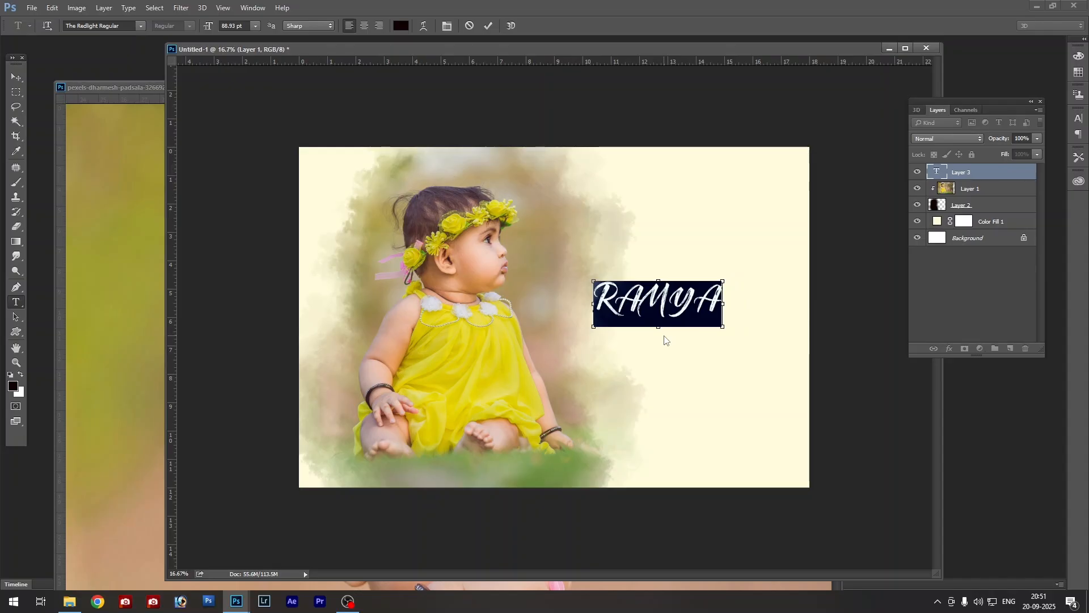
Change every letter of the name after the initial to lowercase and commit the text
left_click(639, 297)
key("shift+End")
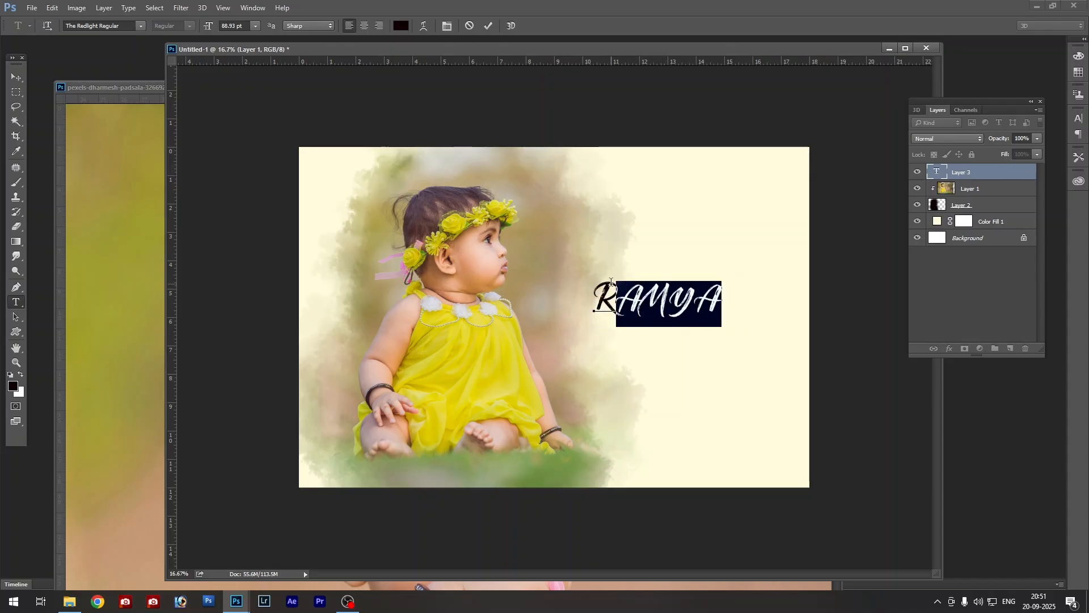
key("ctrl+shift+k")
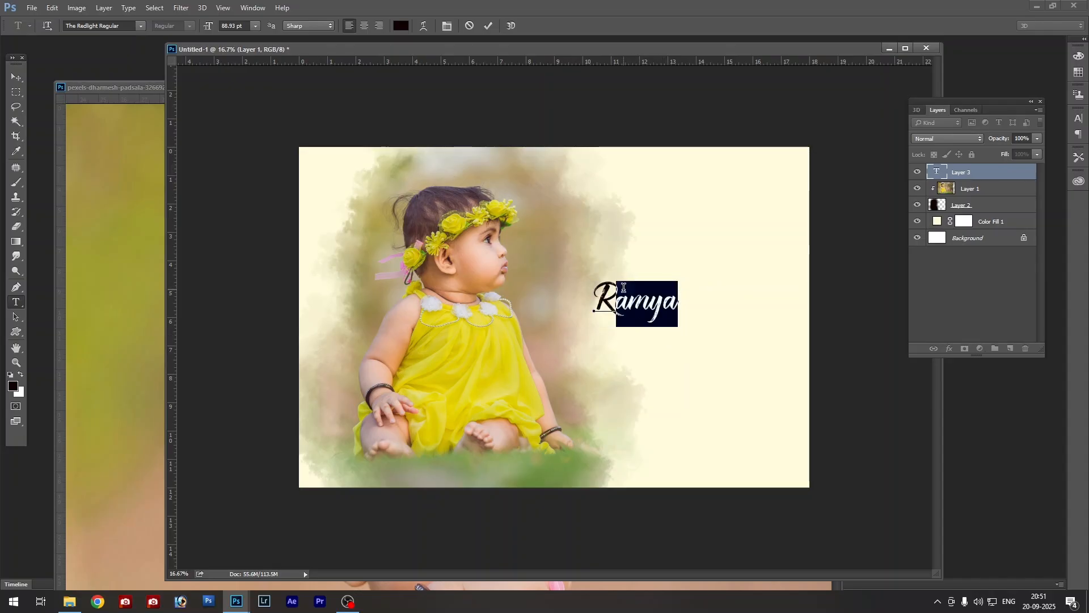
key("ctrl+Return")
Scale the name text up proportionally to about 166 pt and shift it slightly away from the baby
key("ctrl+t")
left_click_drag(677, 280, 724, 277)
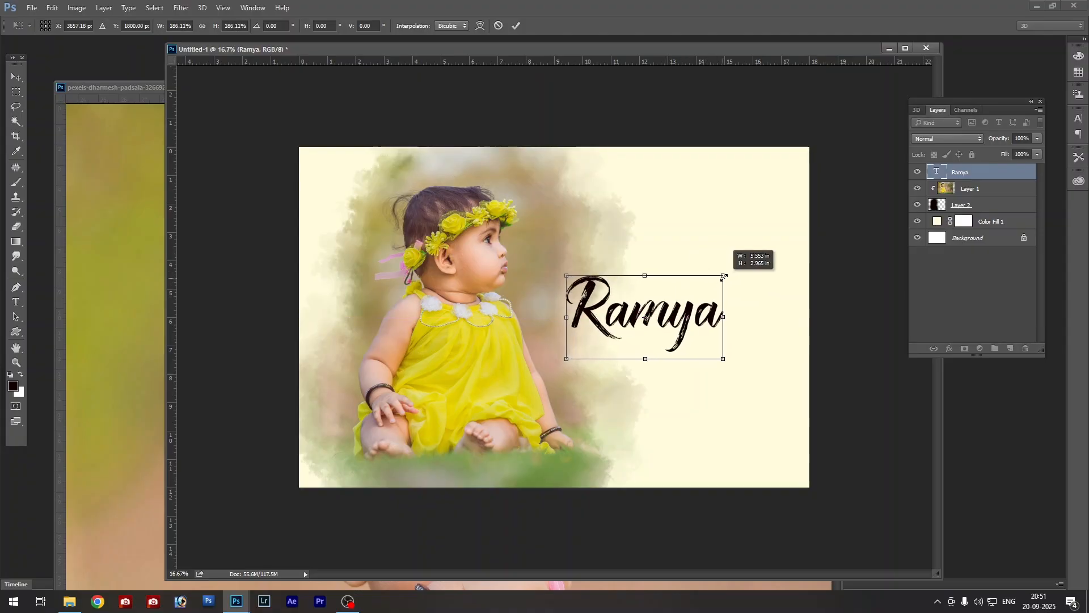
left_click_drag(681, 306, 689, 306)
key("Return")
Switch to full-screen mode, select the name's text layer with the Move tool, and nudge it slightly with Free Transform
key("ctrl+plus")
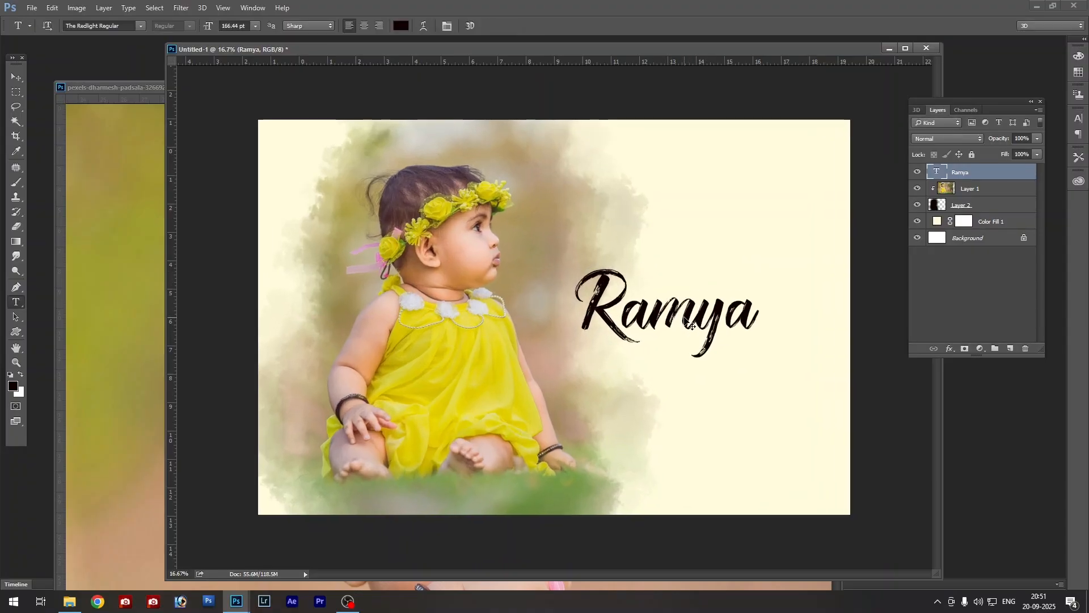
key("ctrl+plus")
key("ctrl+plus")
key("ctrl+minus")
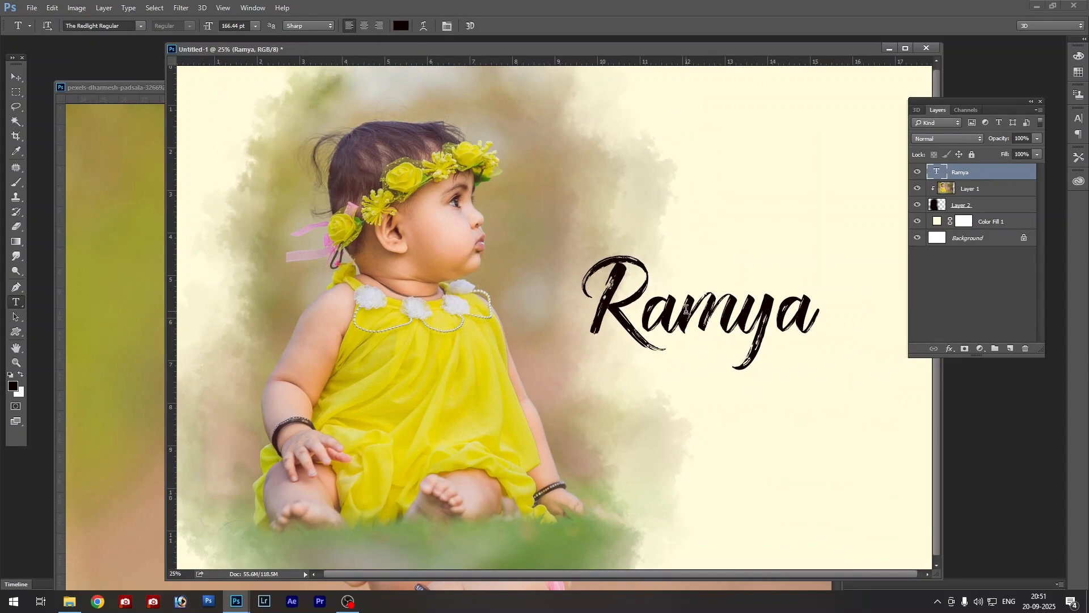
key("f")
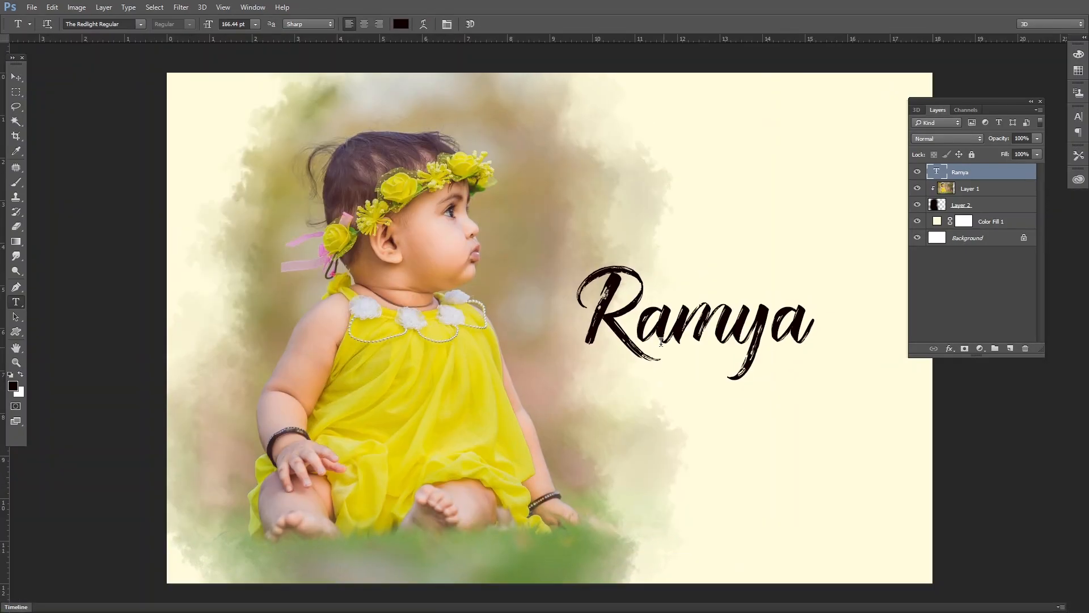
scroll(661, 331, "up", 2)
left_click_drag(750, 324, 548, 326)
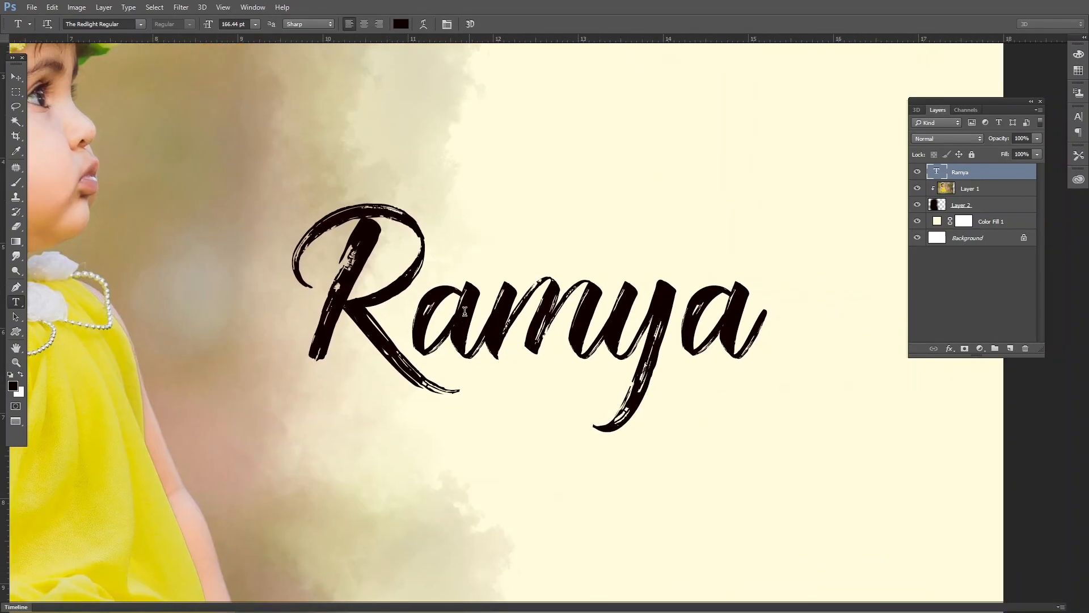
key("v")
right_click(464, 310)
left_click(475, 317)
scroll(553, 332, "down", 1)
key("ctrl+t")
left_click_drag(547, 325, 552, 316)
key("Return")
Add a Gradient Overlay layer style to the name's text layer, keeping the text visible beside the dialog
right_click(535, 317)
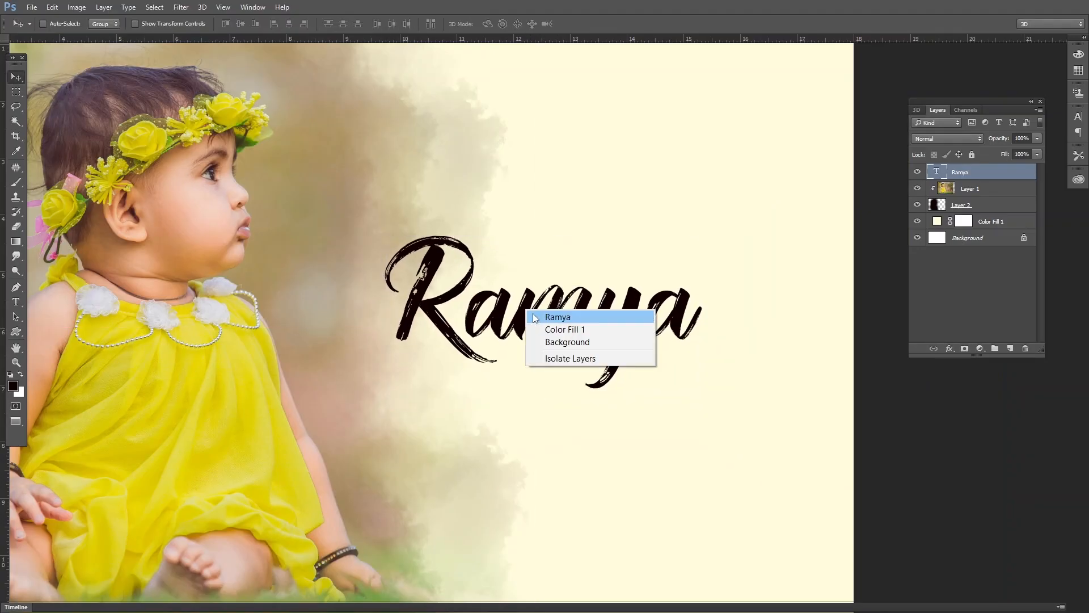
left_click(535, 318)
left_click(980, 348)
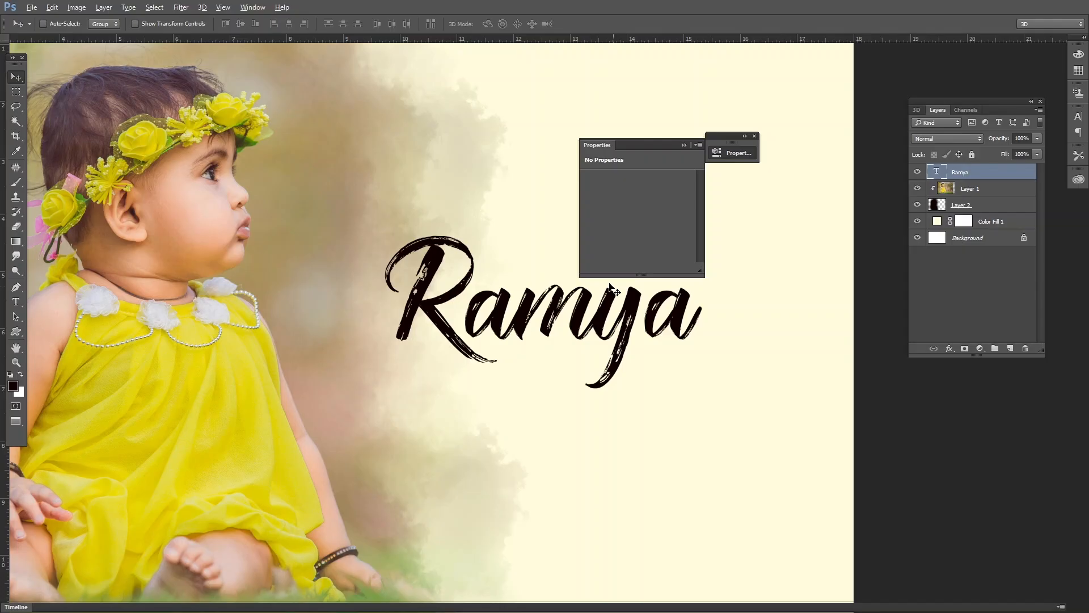
left_click(104, 7)
mouse_move(199, 129)
left_click(397, 230)
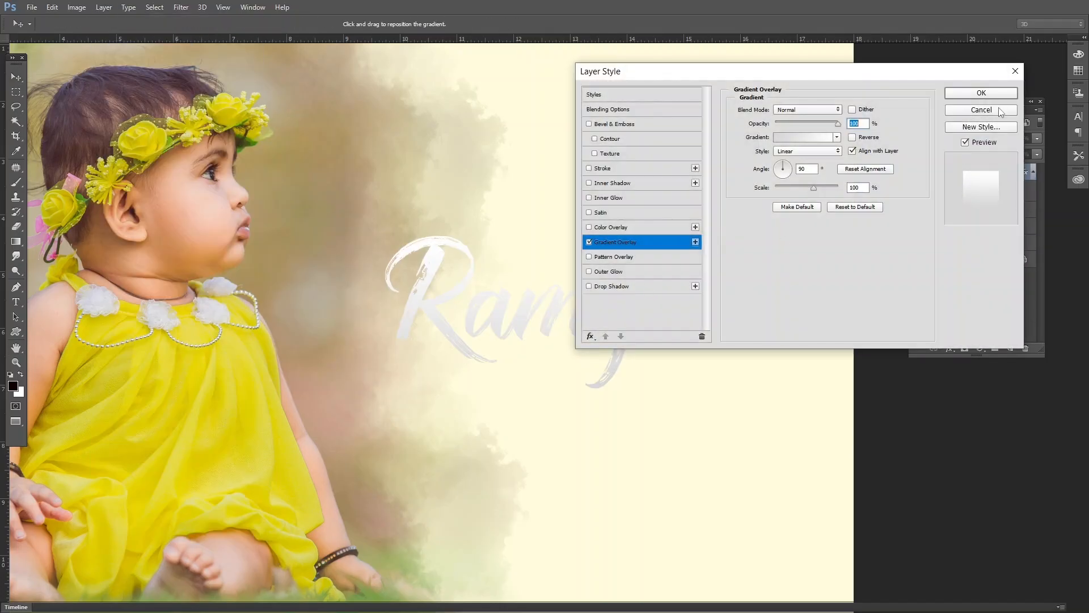
left_click_drag(863, 76, 937, 71)
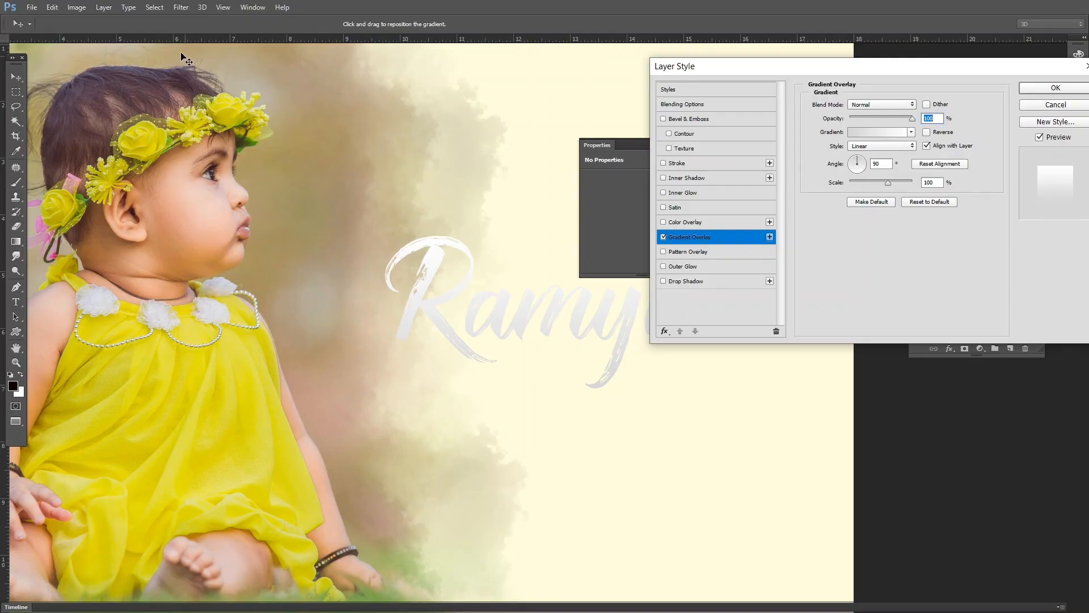
left_click_drag(803, 71, 842, 101)
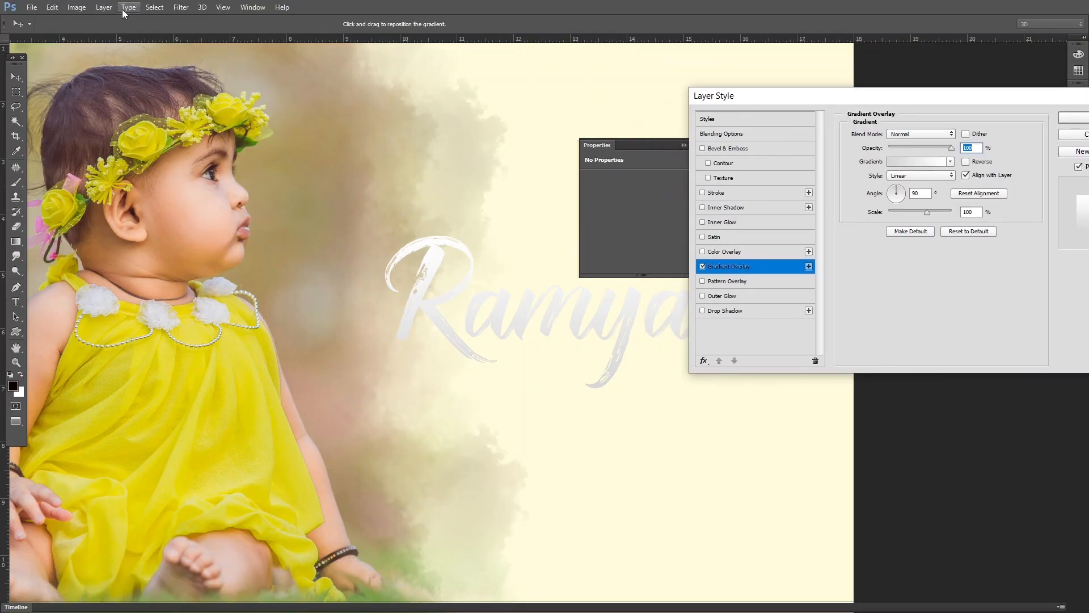
left_click_drag(914, 101, 918, 77)
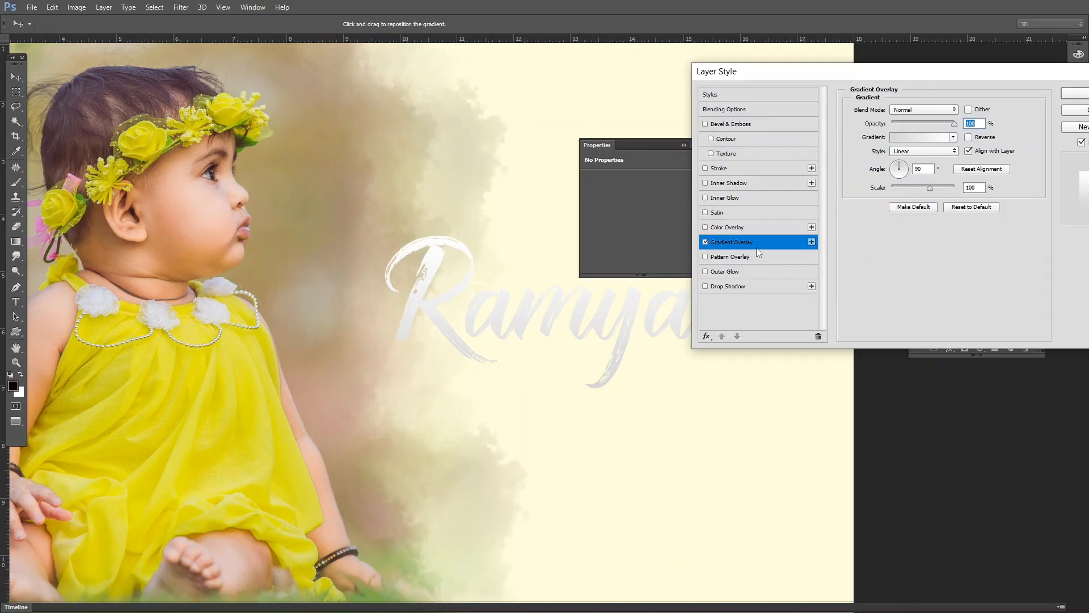
Edit the overlay's gradient and apply the Violet, Orange preset
left_click(912, 139)
left_click_drag(942, 163, 900, 128)
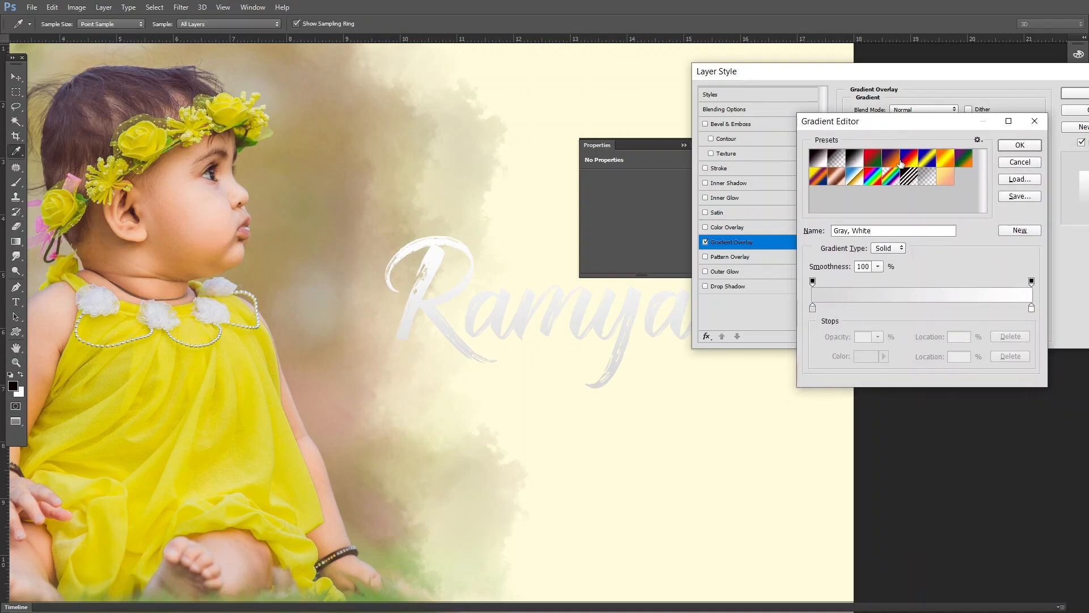
left_click(824, 181)
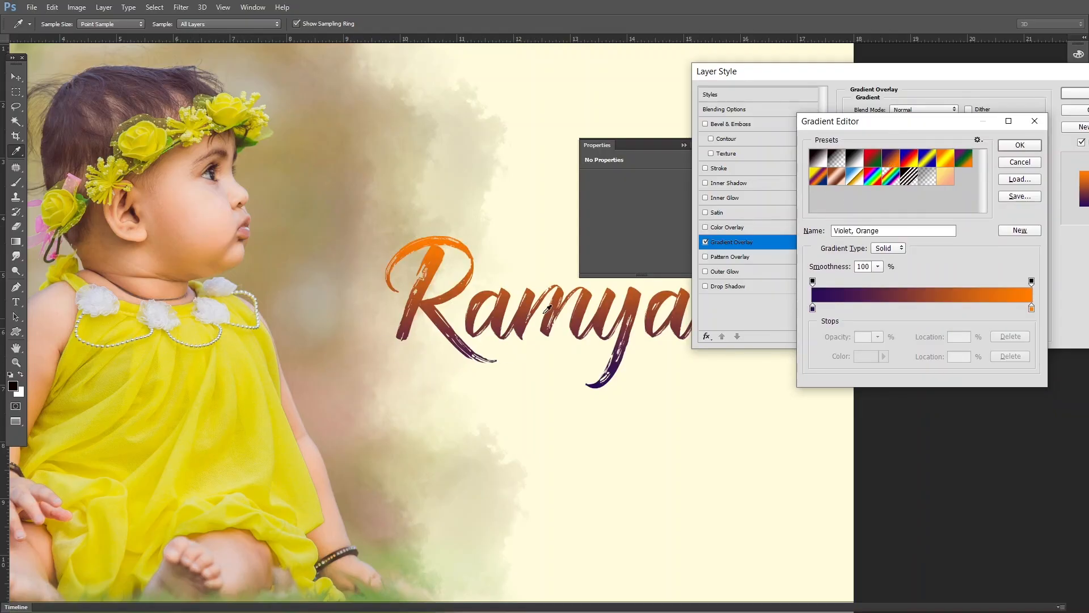
Change the gradient's violet start stop to a bright yellow sampled from the baby's dress and accept the gradient
left_click(813, 308)
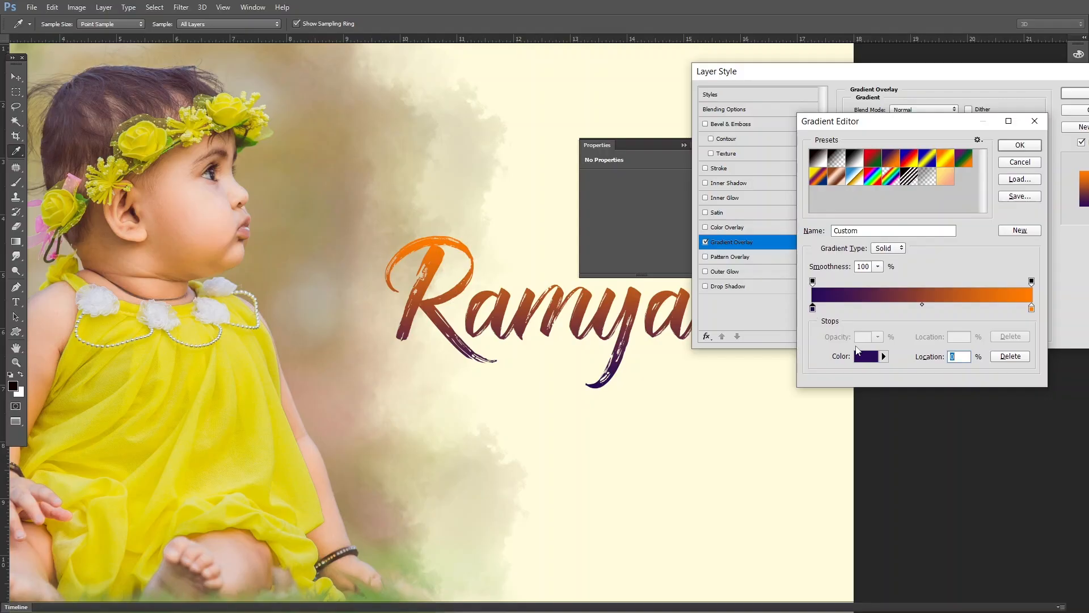
left_click(867, 356)
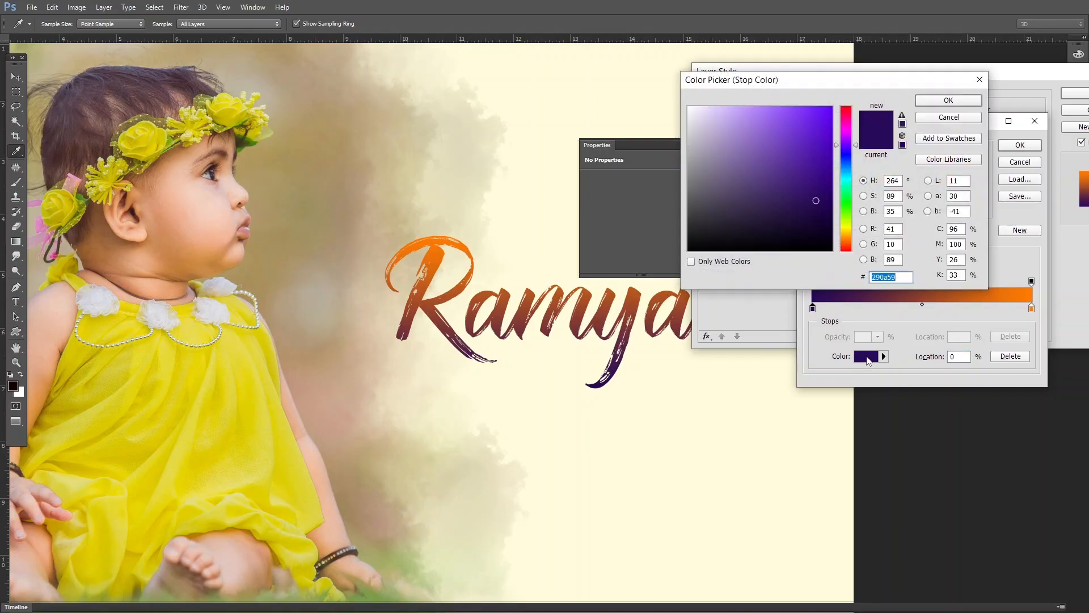
left_click(249, 366)
left_click(246, 377)
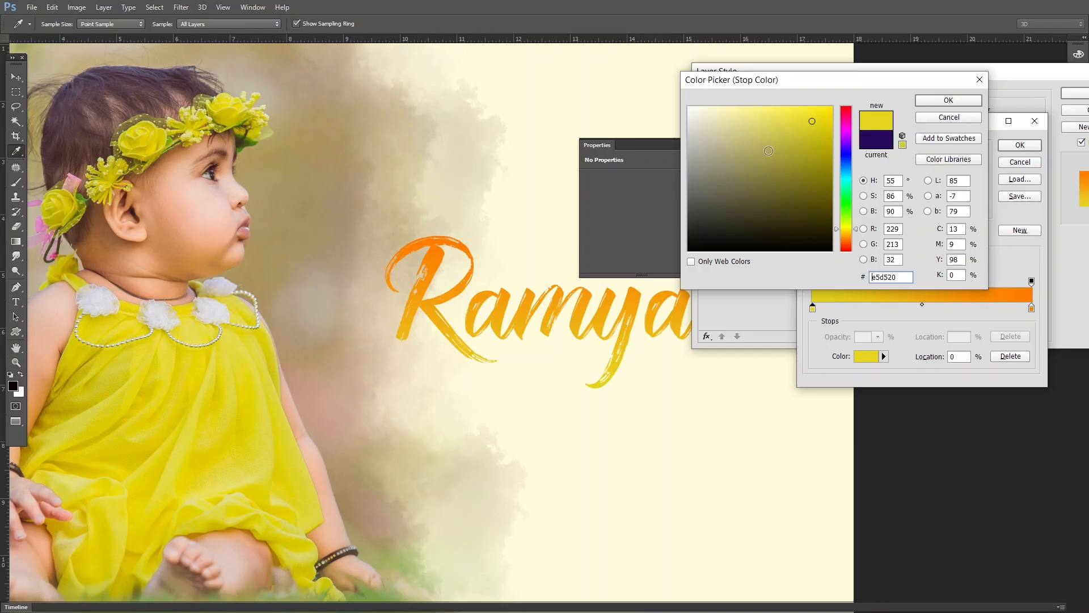
left_click_drag(811, 140, 814, 126)
left_click(936, 102)
left_click(1016, 148)
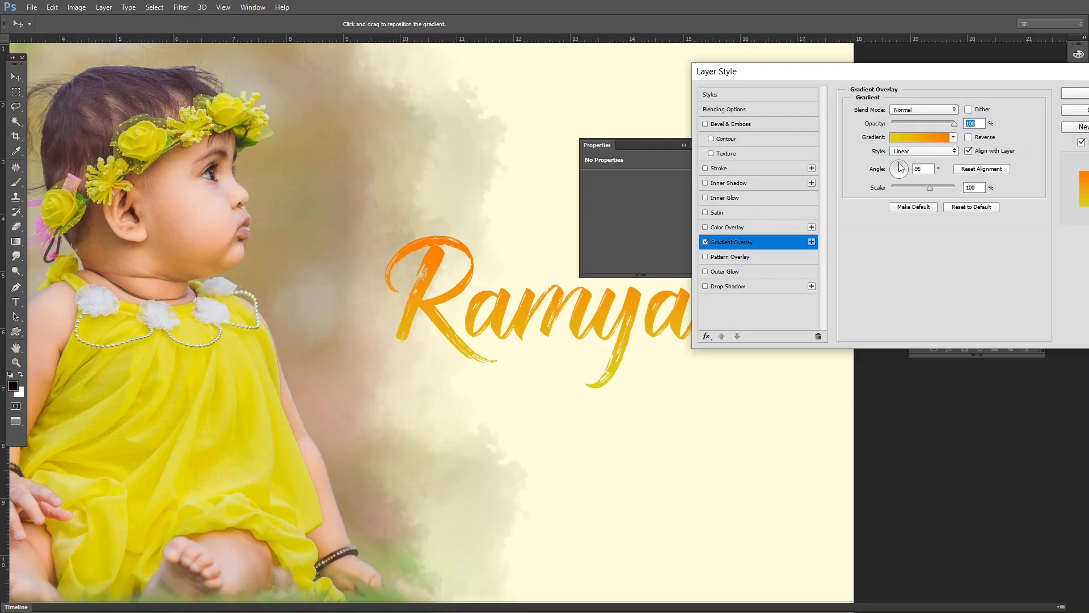
Try different gradient overlay angles on the name and set the angle to 45°
left_click_drag(907, 165, 908, 166)
left_click(909, 167)
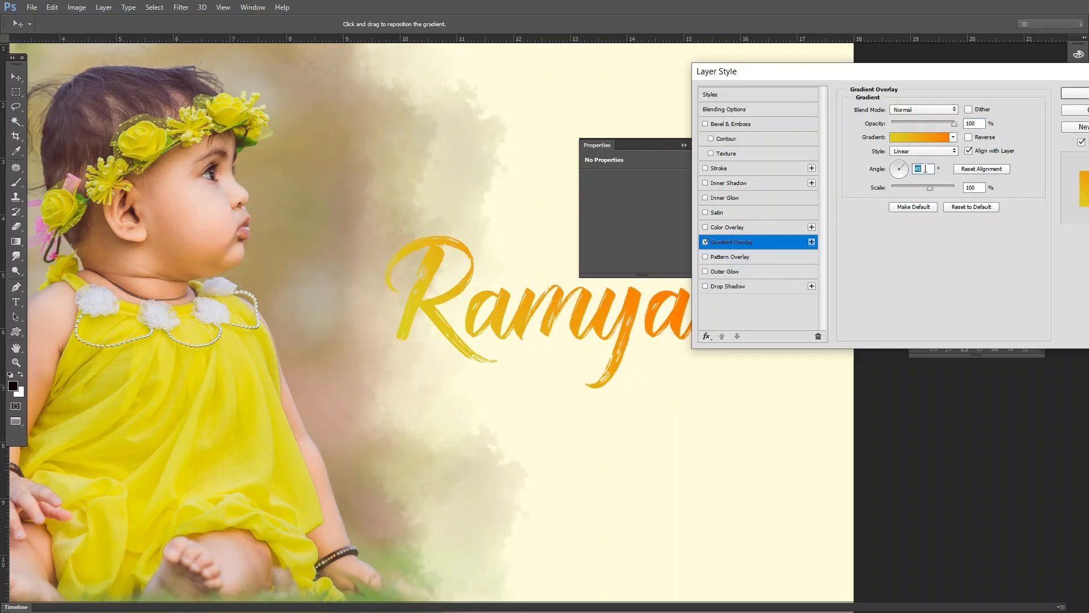
left_click_drag(907, 167, 914, 174)
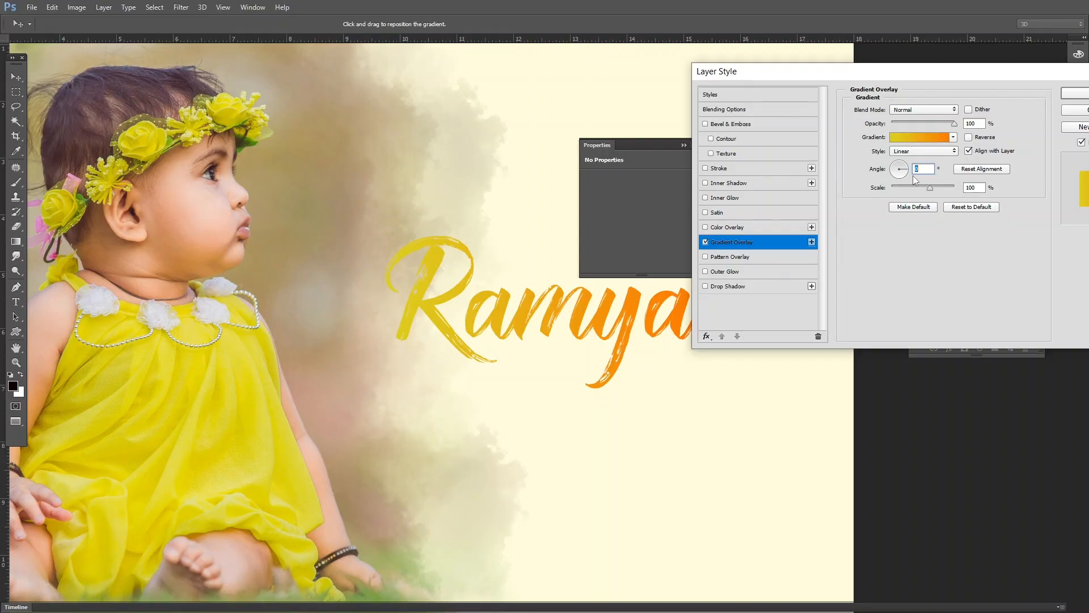
type("18")
key("Return")
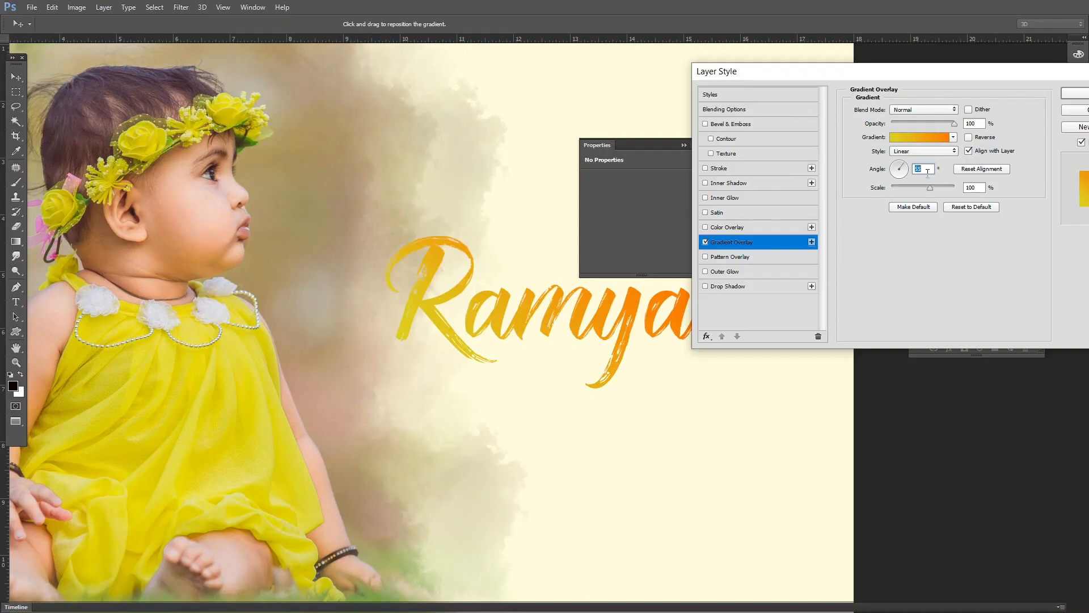
type("45")
Change the orange end stop of the overlay's gradient to a bright blue and accept the gradient
left_click(925, 137)
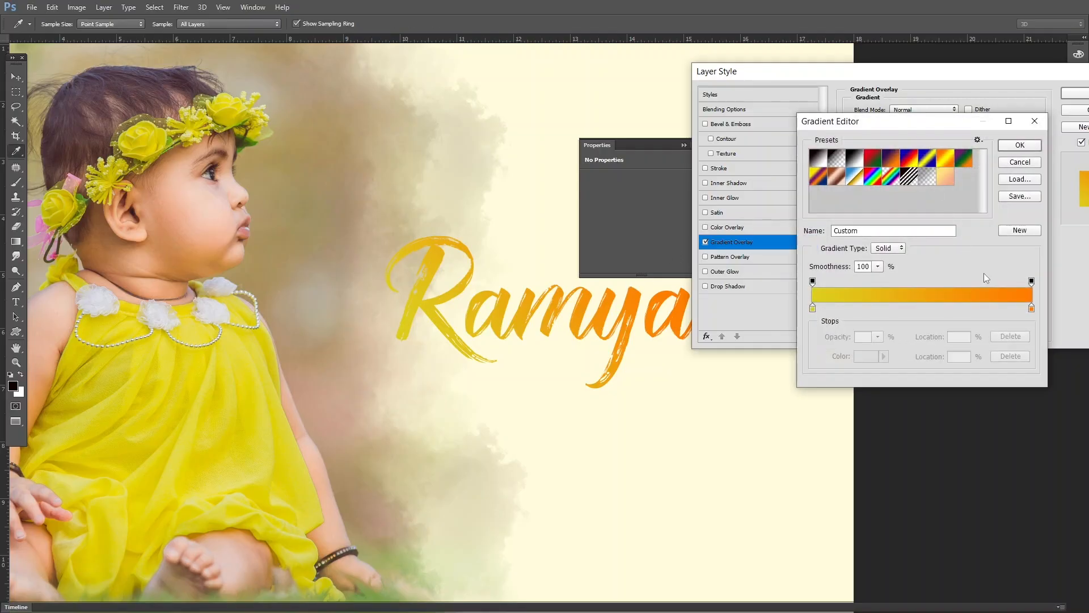
left_click(1032, 308)
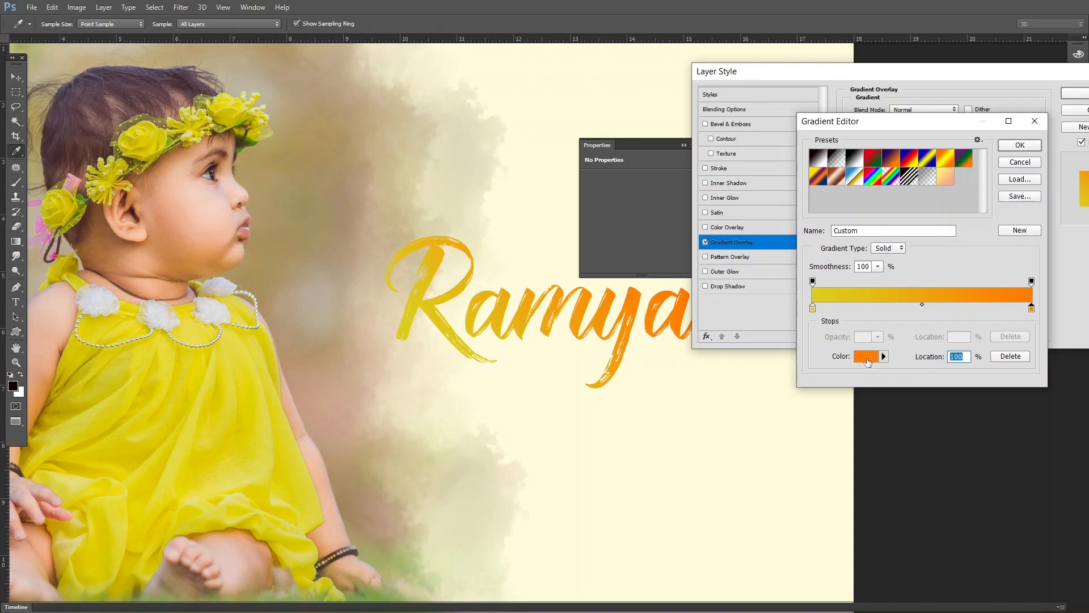
left_click(868, 359)
left_click(209, 209)
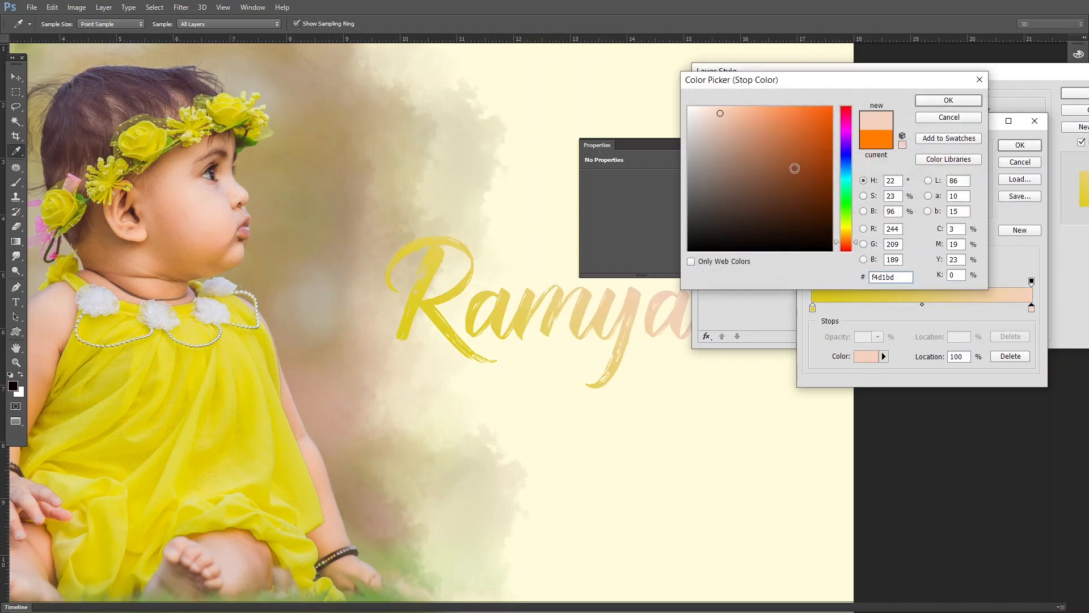
left_click(808, 107)
left_click(846, 168)
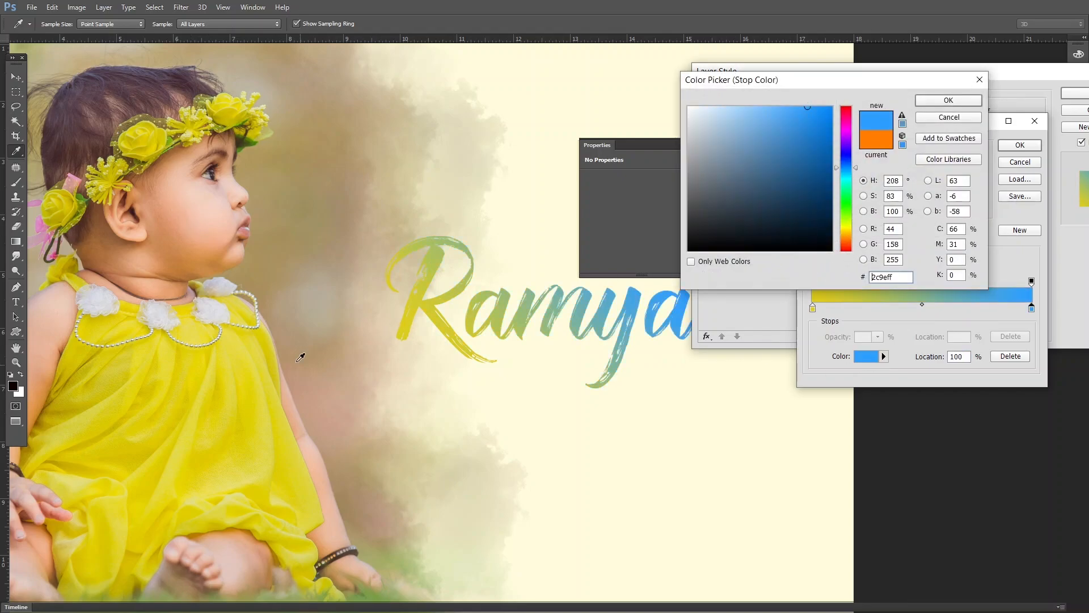
left_click(782, 118)
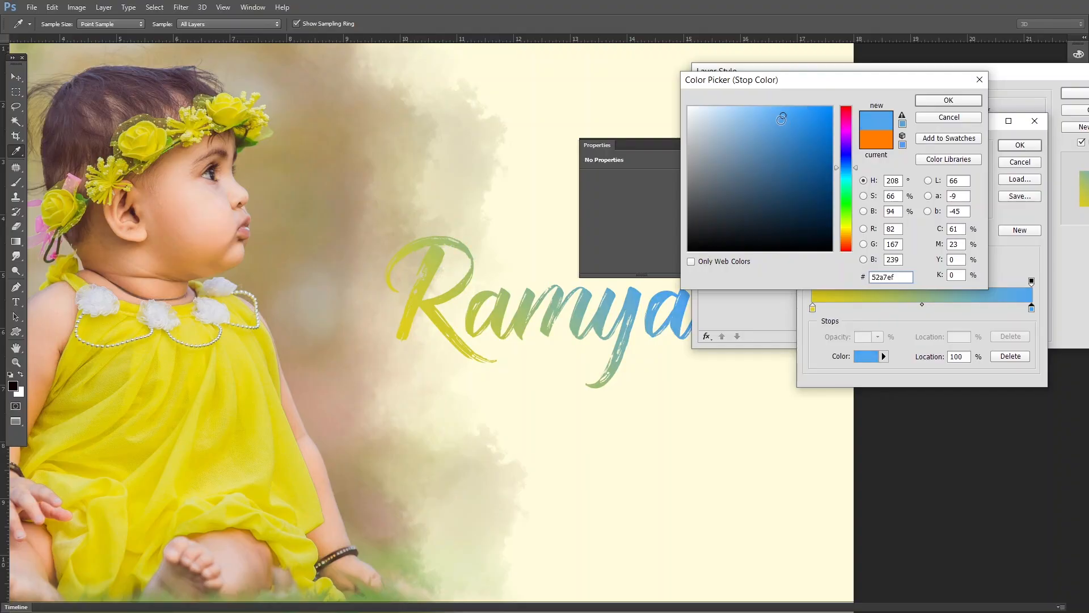
left_click_drag(782, 120, 799, 107)
left_click(948, 100)
left_click(1014, 147)
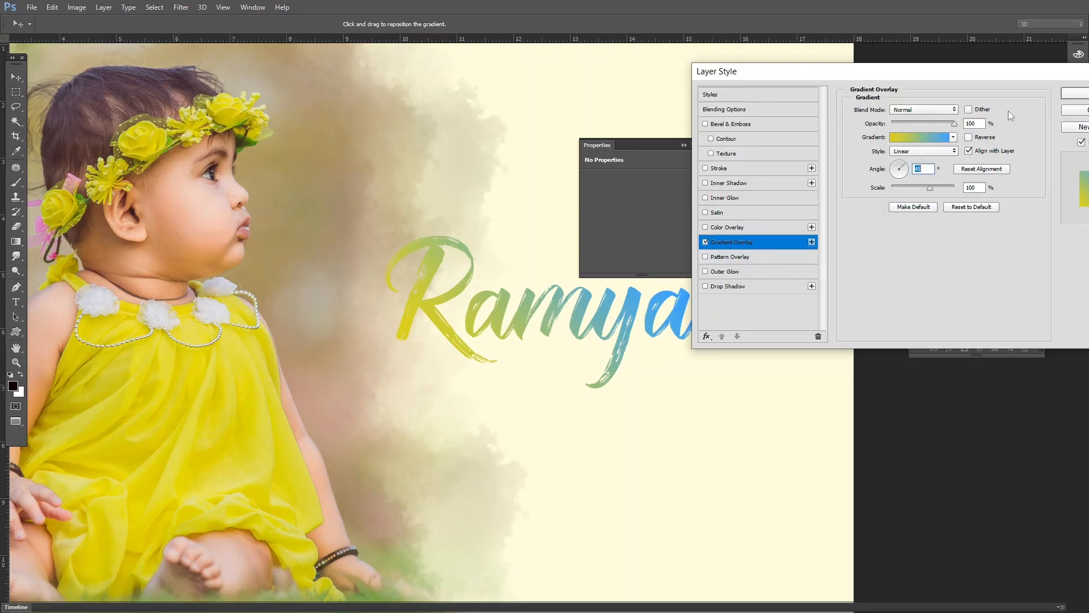
Accept the name's Gradient Overlay style and close the floating Properties panel
left_click_drag(1054, 74, 1019, 72)
left_click(1045, 93)
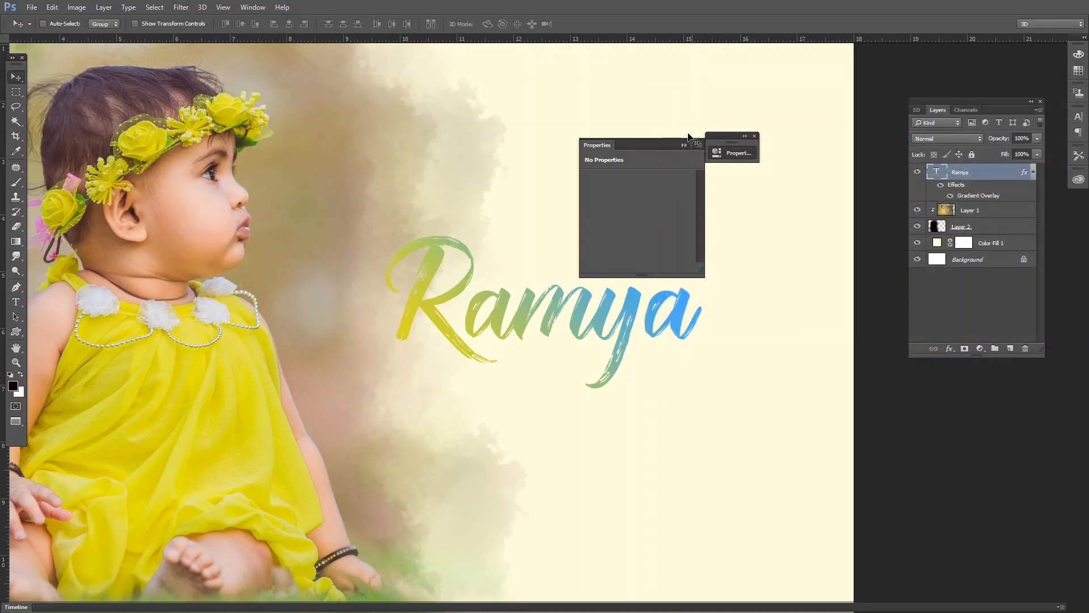
left_click_drag(668, 145, 818, 75)
left_click(849, 67)
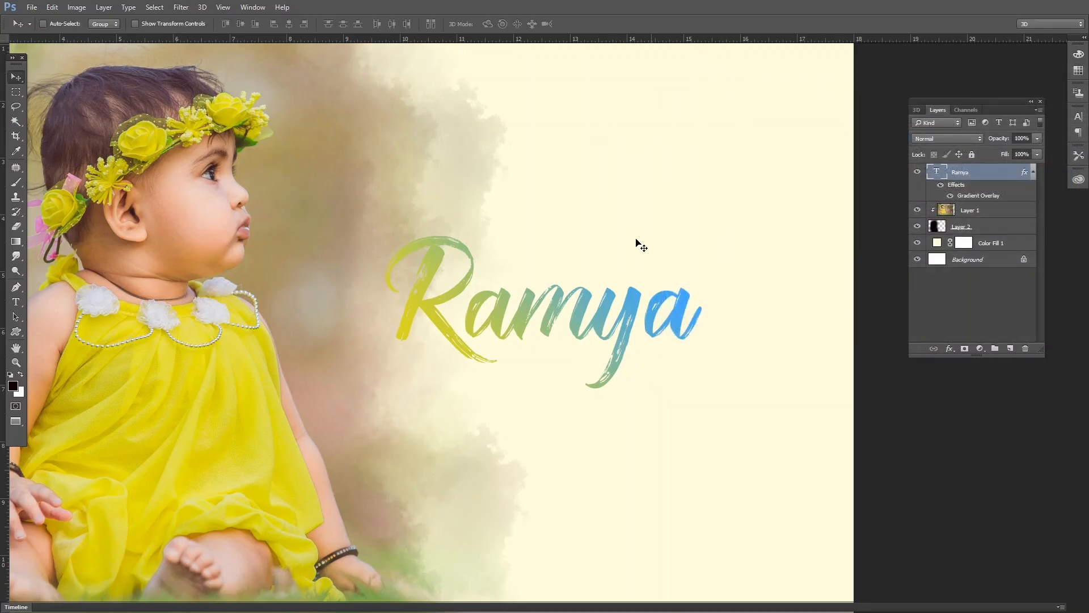
Add a text line "Little One" below the name in The Redlight Regular at 88.93 pt
left_click_drag(503, 311, 505, 348)
left_click_drag(584, 312, 604, 253)
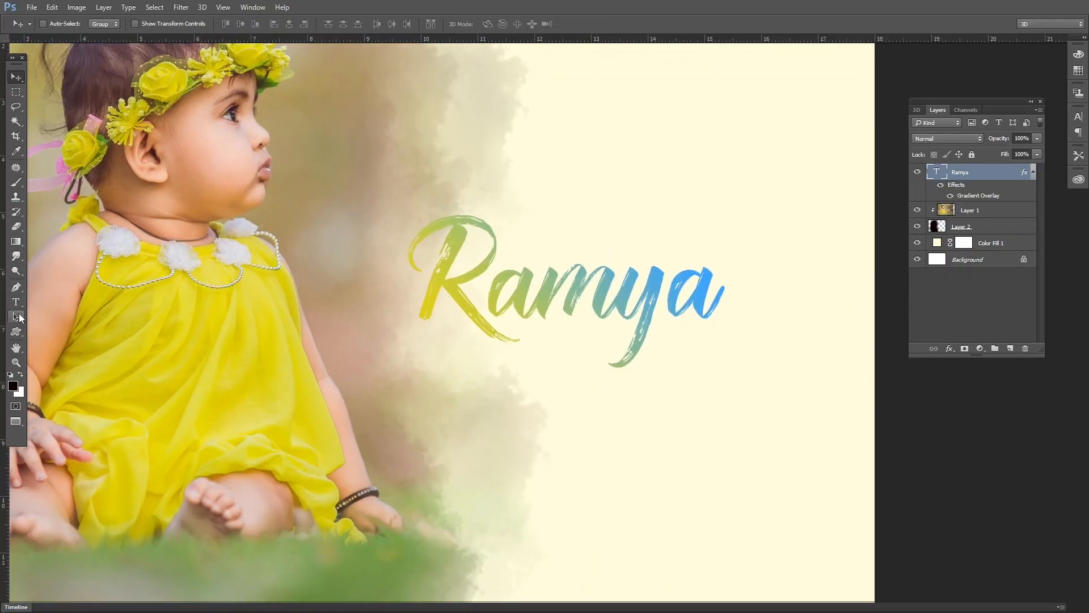
left_click(16, 303)
left_click(439, 433)
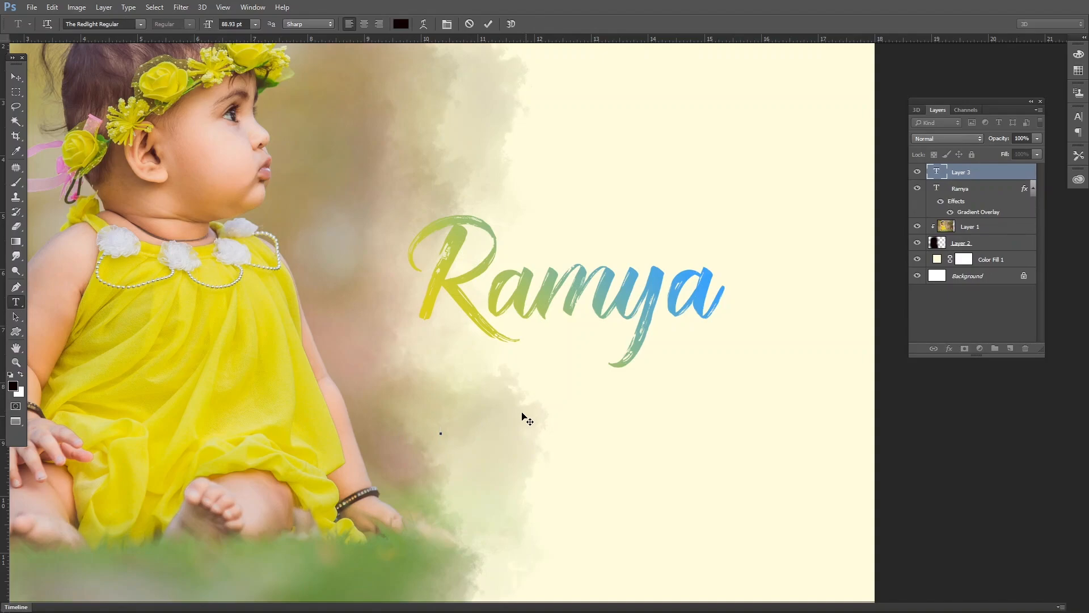
type("Lit")
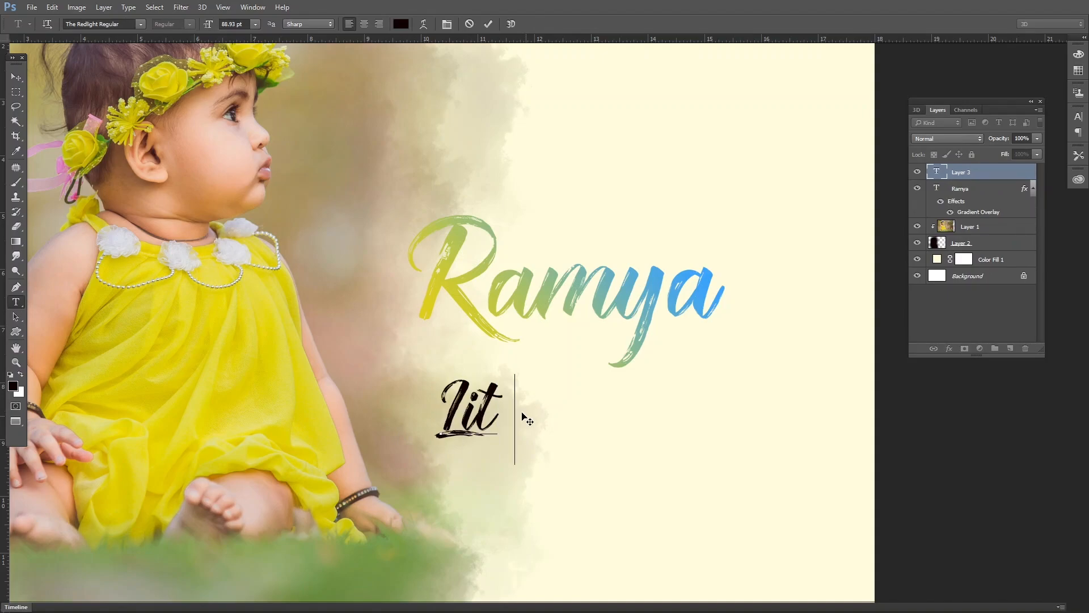
type("tle One")
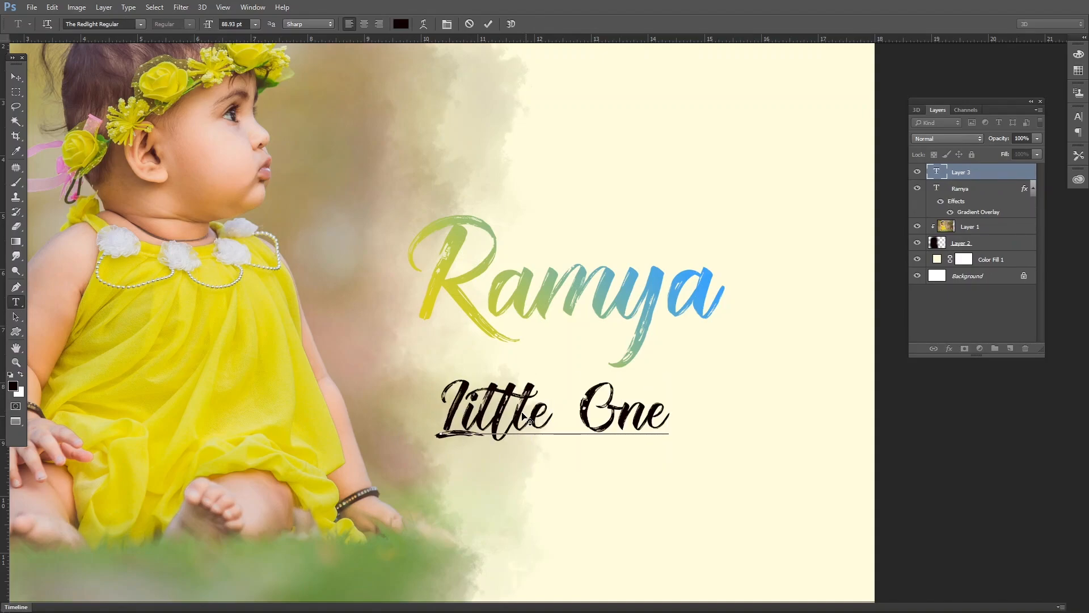
key("ctrl+Return")
Widen the gap between "Little" and "One" and move the line up close beneath the name
left_click(557, 414)
left_click_drag(564, 260, 617, 231)
double_click(609, 370)
key("ctrl+Return")
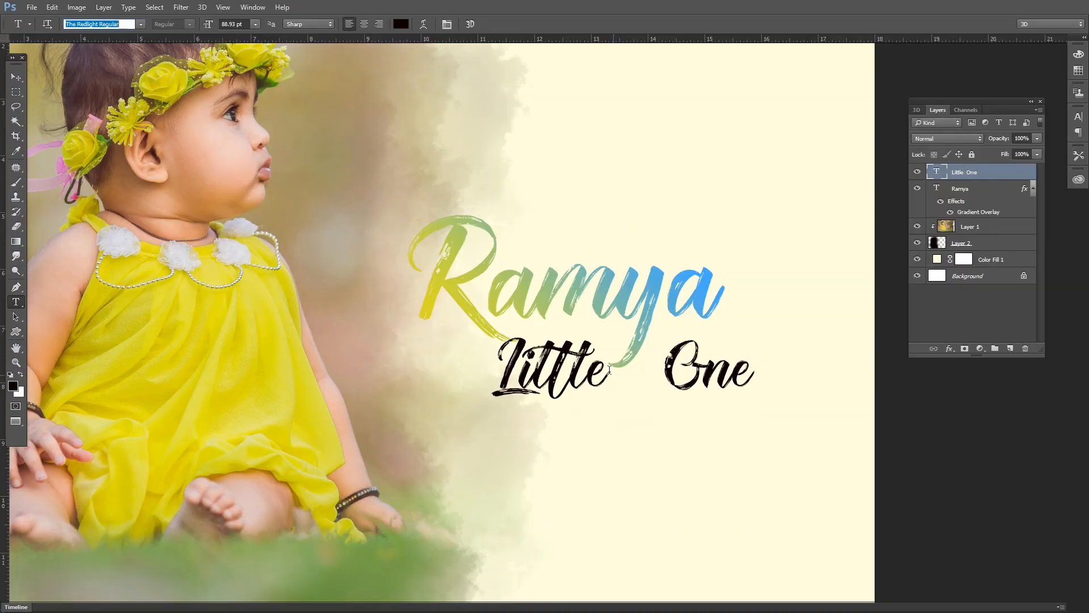
Shift the "Little One" text slightly and set its font to Kunika Regular
type("kunika")
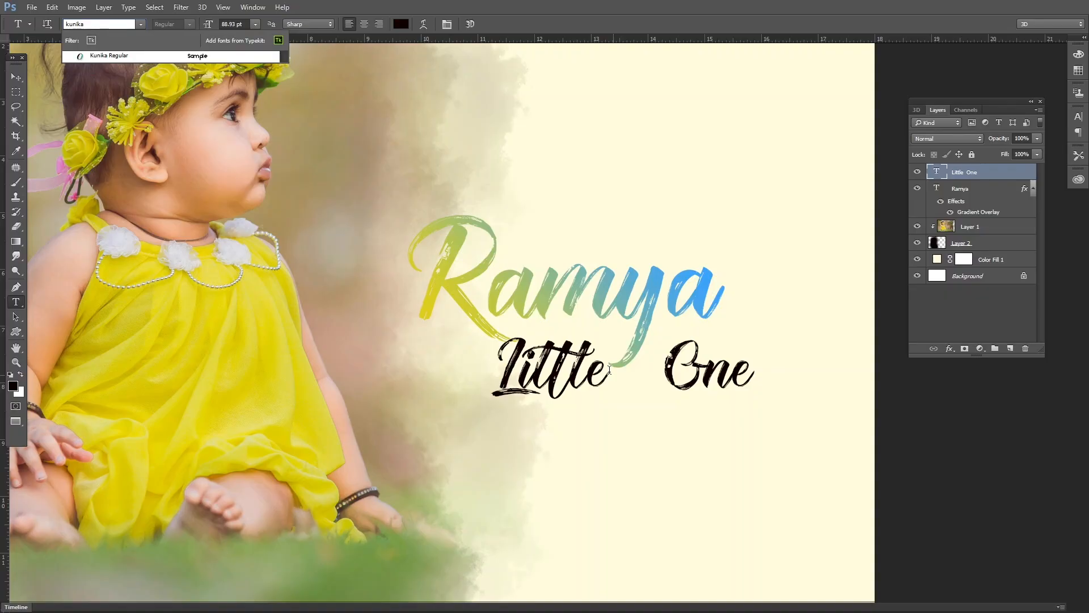
key("Down")
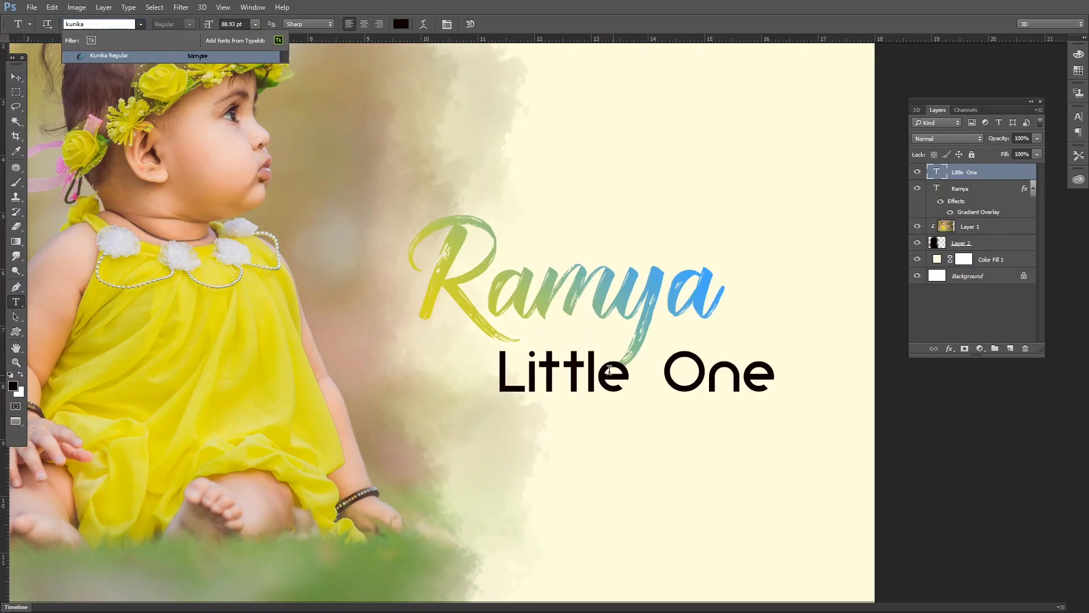
left_click(668, 370)
left_click_drag(765, 259, 739, 255)
key("ctrl+Return")
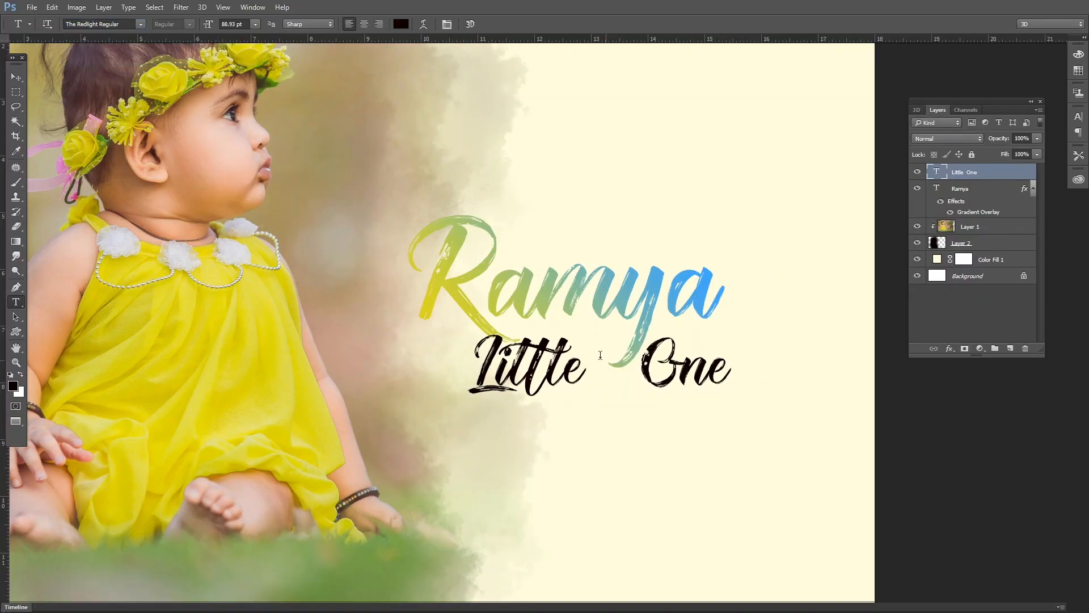
key("Return")
type("ku")
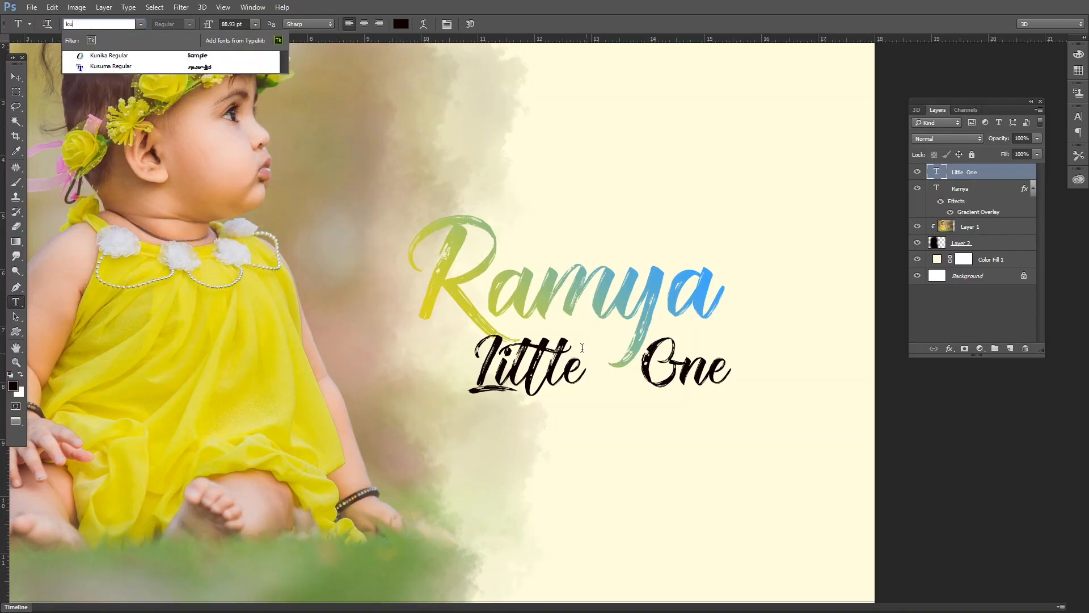
type("nika")
key("Return")
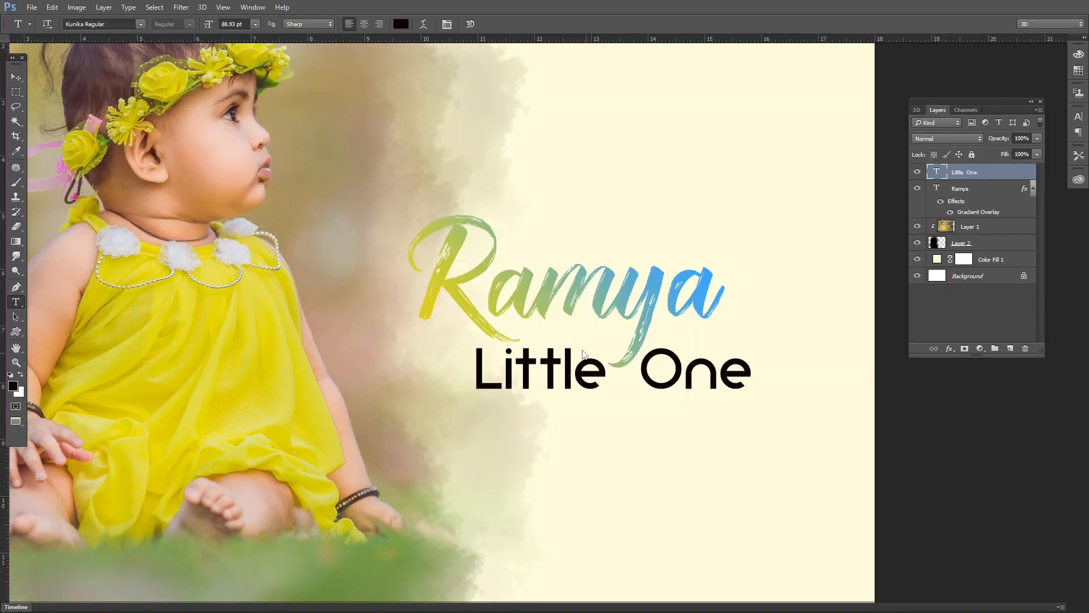
Fit "Little One" tightly under the name, adding more spaces between its words so the y's tail passes between them
left_click(16, 77)
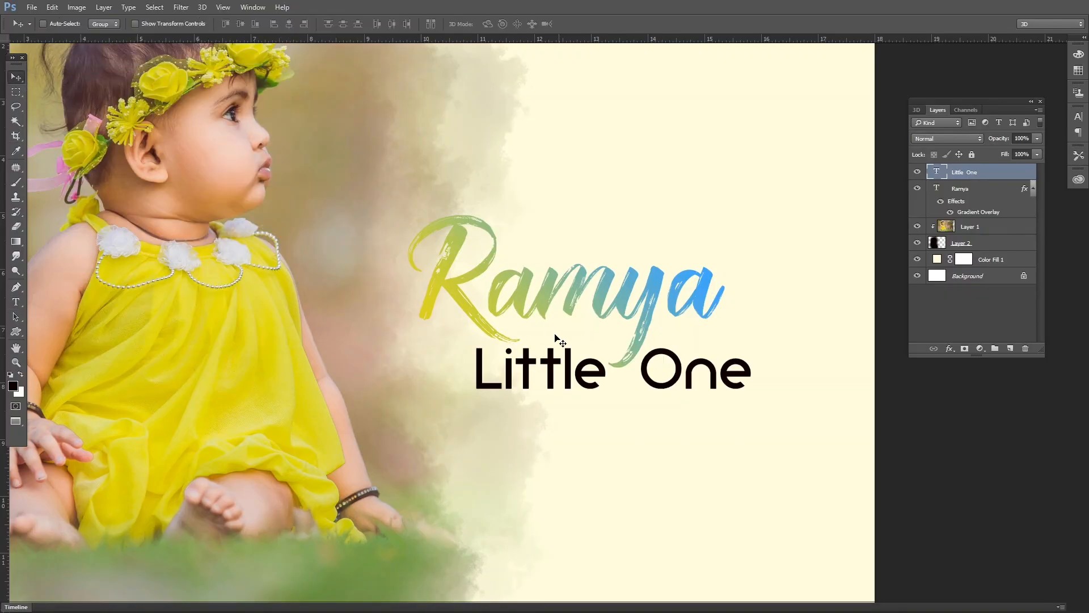
left_click_drag(603, 394, 597, 376)
key("t")
left_click(636, 352)
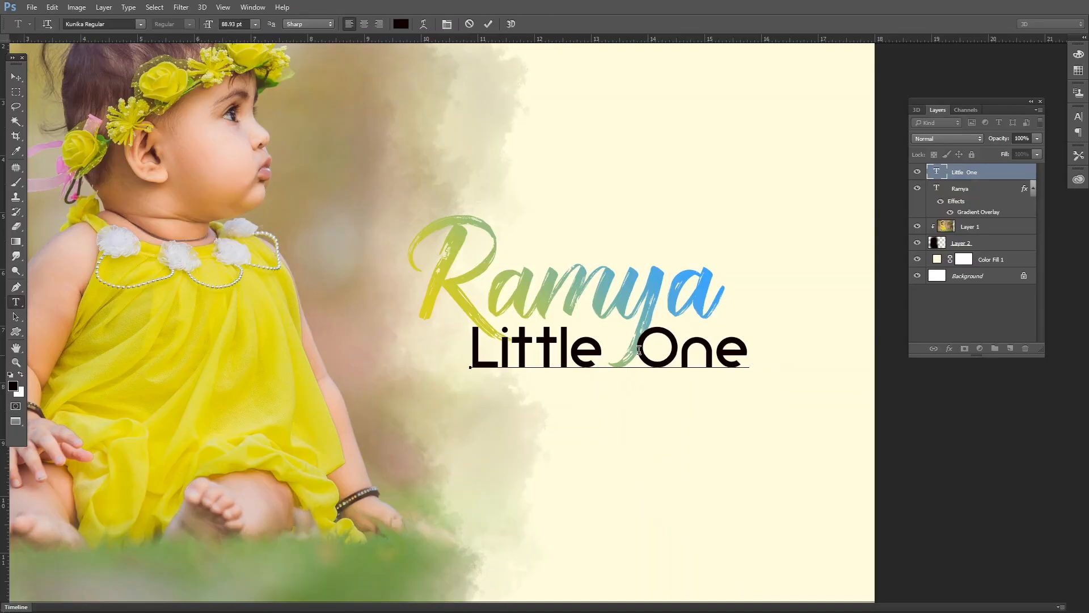
mouse_move(648, 249)
left_mouse_down()
mouse_move(611, 254)
mouse_move(660, 263)
left_mouse_up()
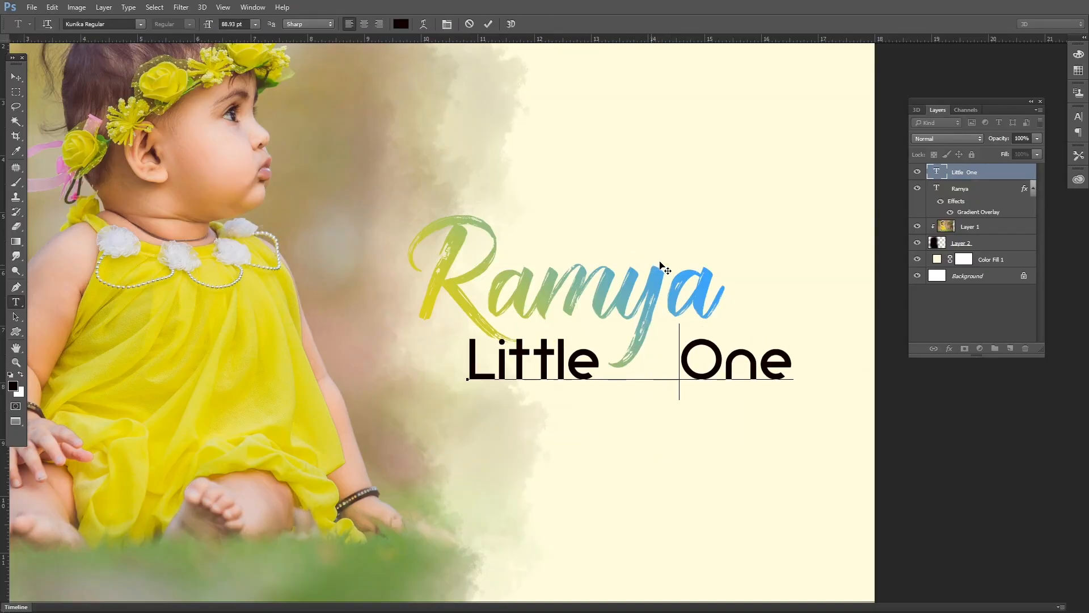
key("ctrl+Return")
Scale the "Little One" text down to 53.45 pt and place its words on either side of the y's tail
key("ctrl+t")
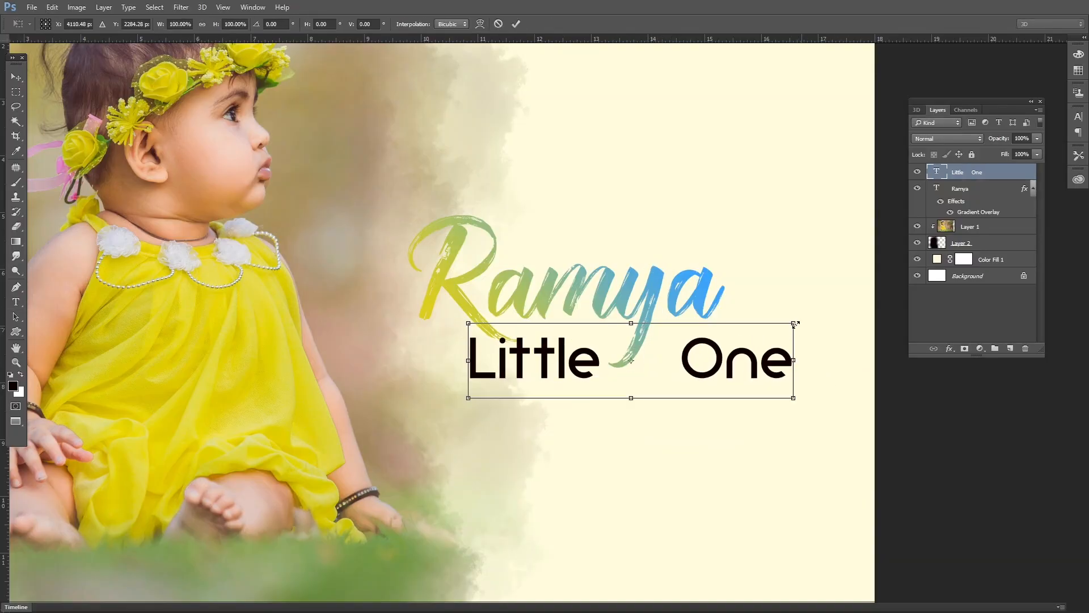
left_click_drag(797, 321, 729, 338)
left_click_drag(664, 367, 475, 348)
key("Return")
left_click(607, 355)
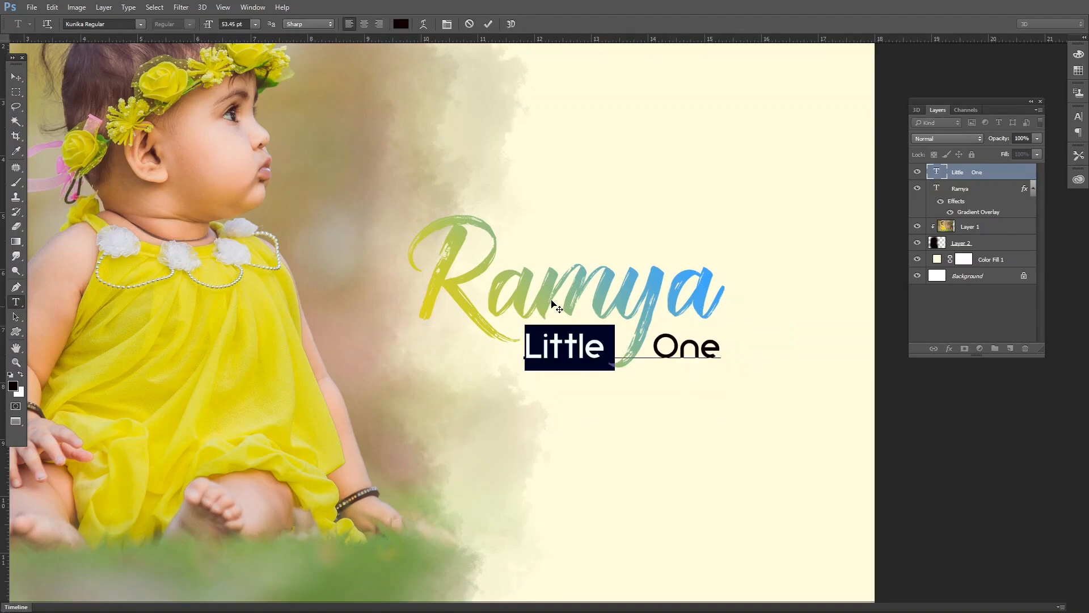
double_click(584, 339)
left_click(587, 335)
key("ctrl+Return")
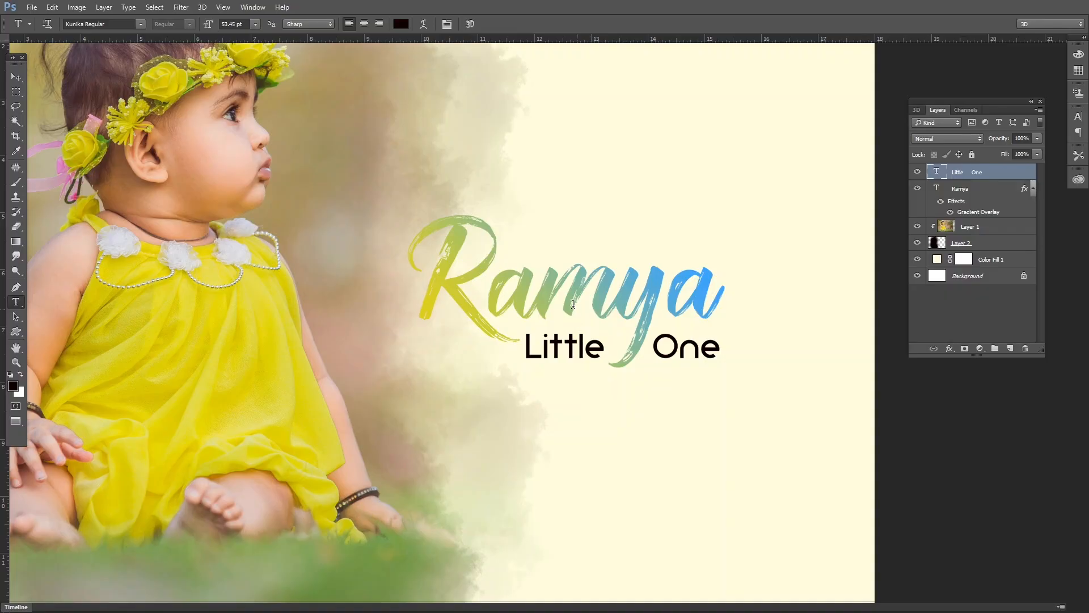
left_click(573, 303, "ctrl")
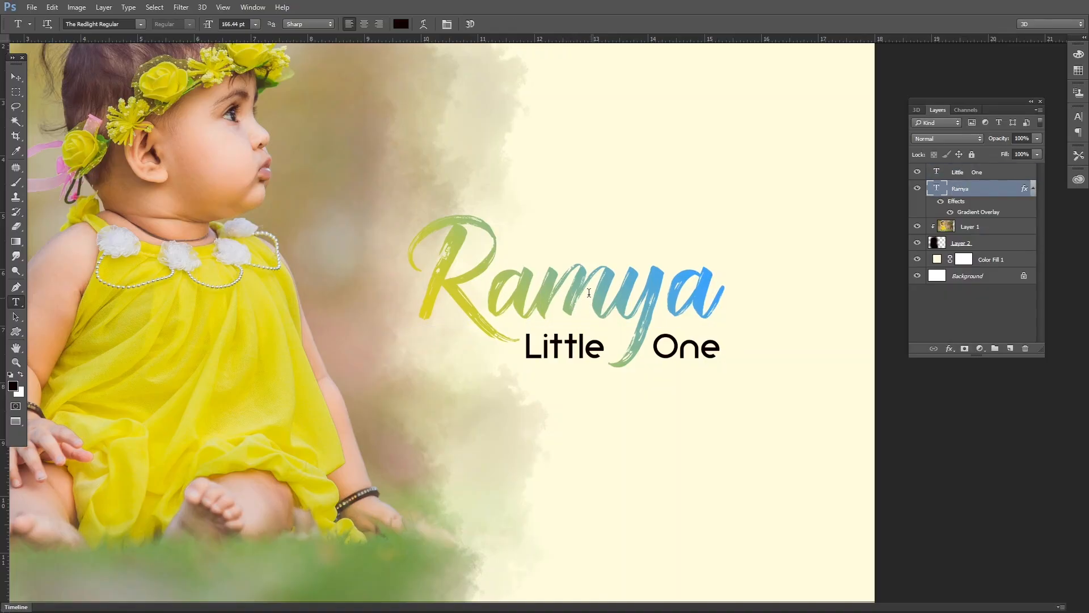
left_click(684, 356, "ctrl")
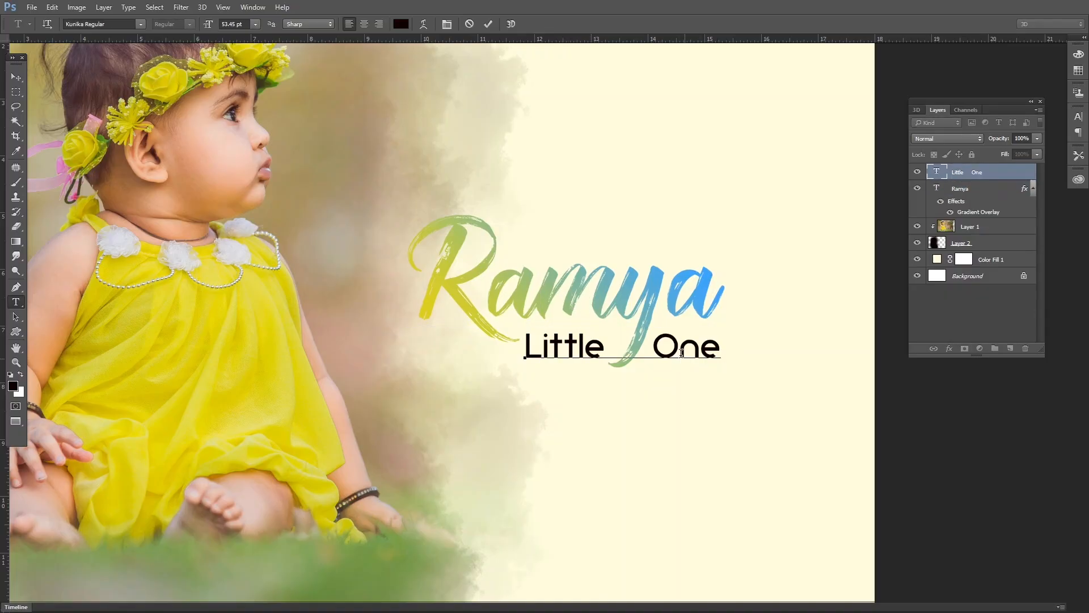
Copy the layer style of the name's text layer
left_click(570, 299, "ctrl")
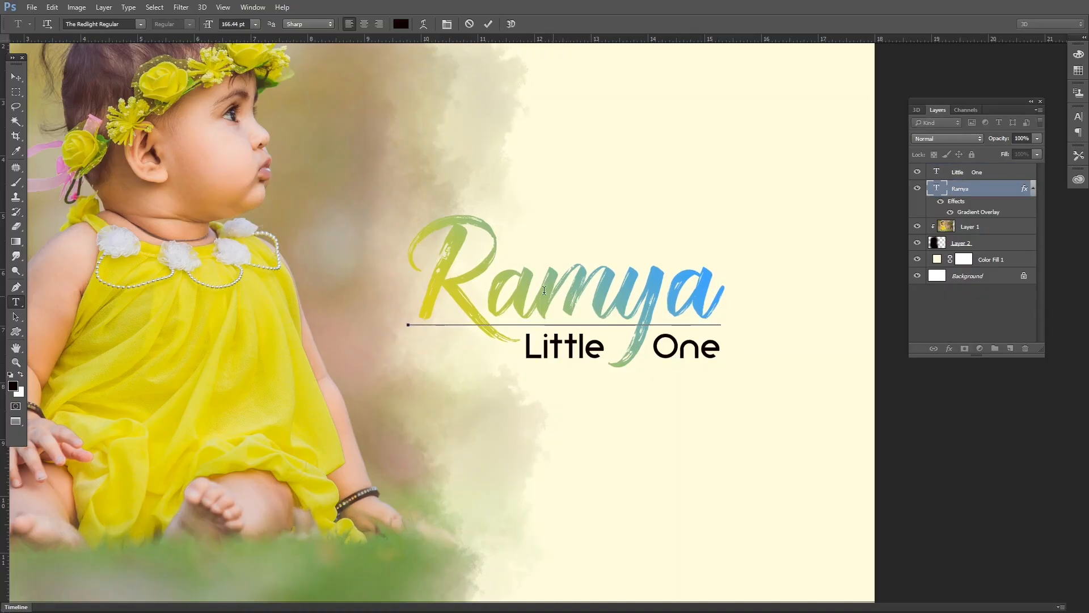
right_click(978, 191)
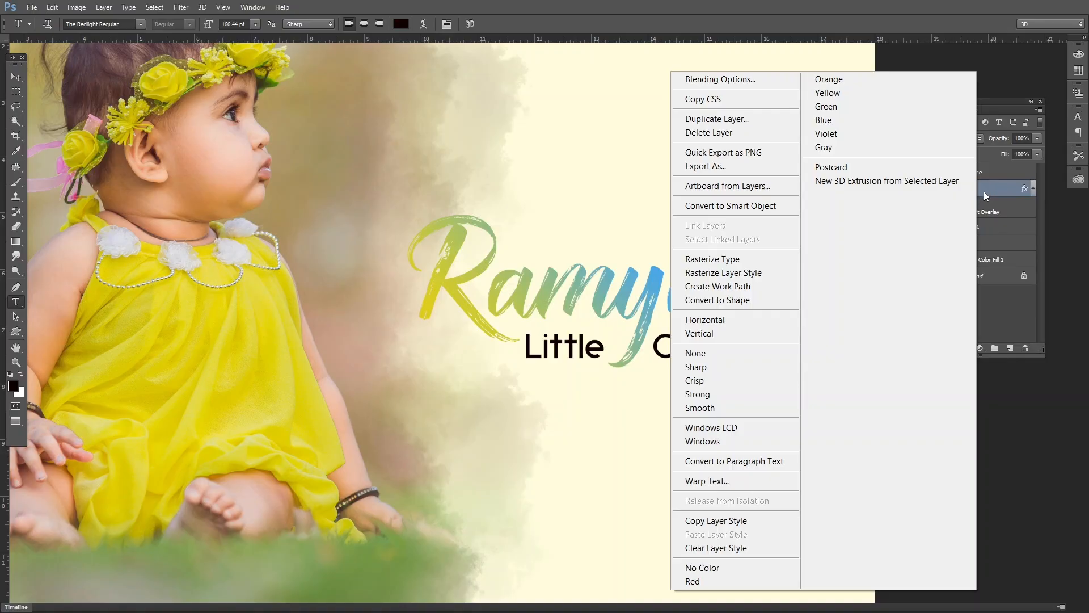
left_click(711, 522)
left_click(615, 311)
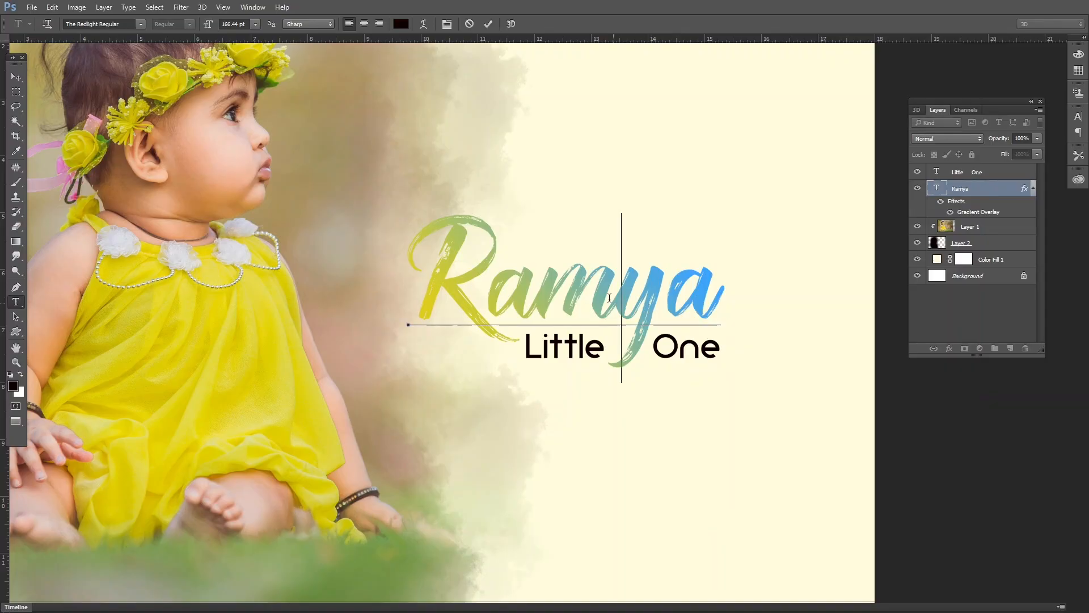
key("Escape")
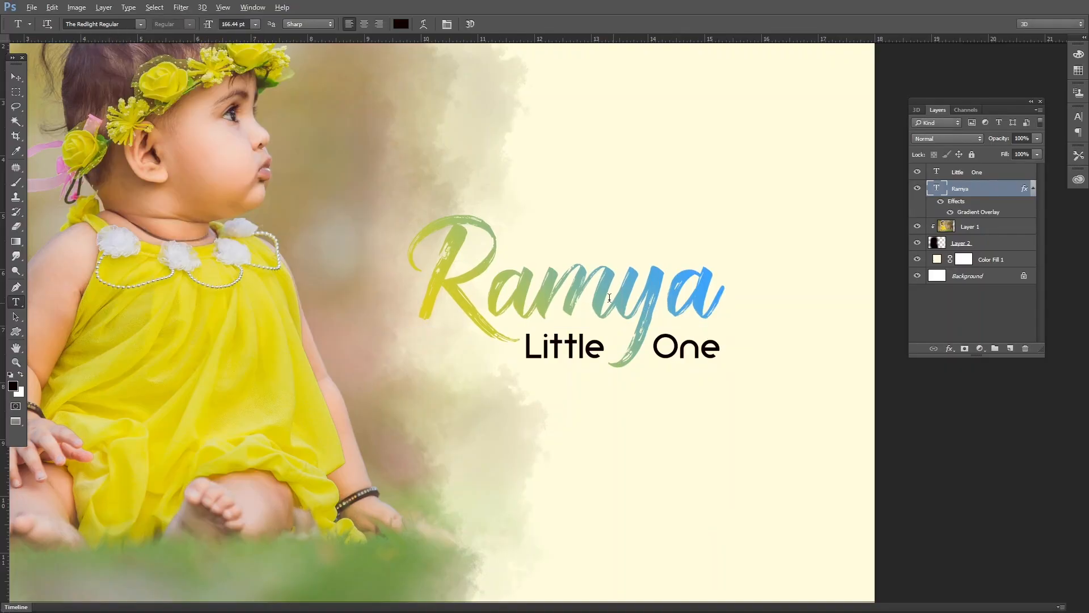
key("alt+l")
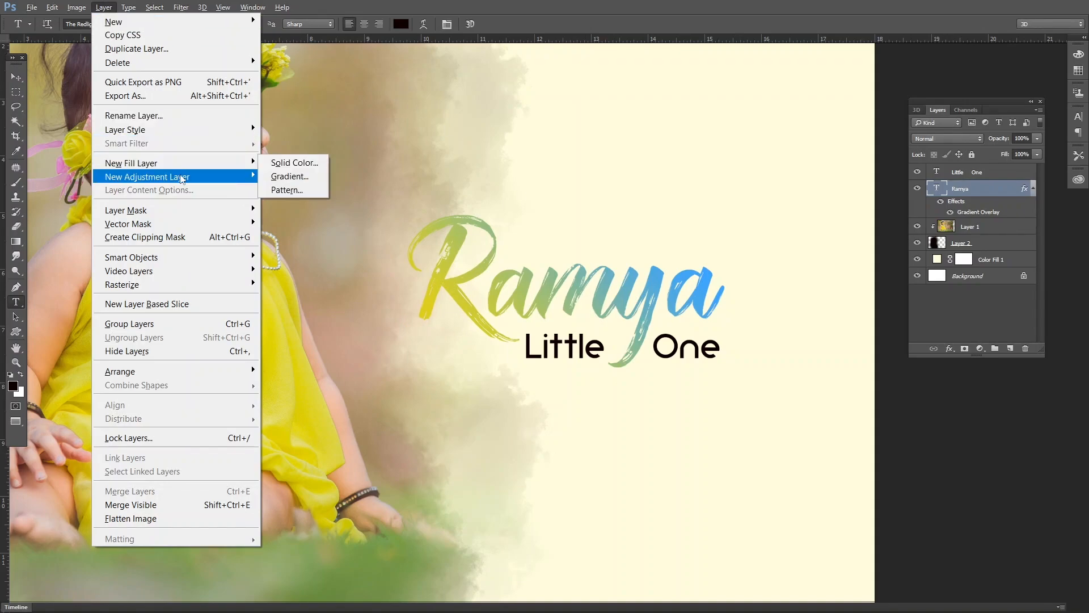
mouse_move(170, 139)
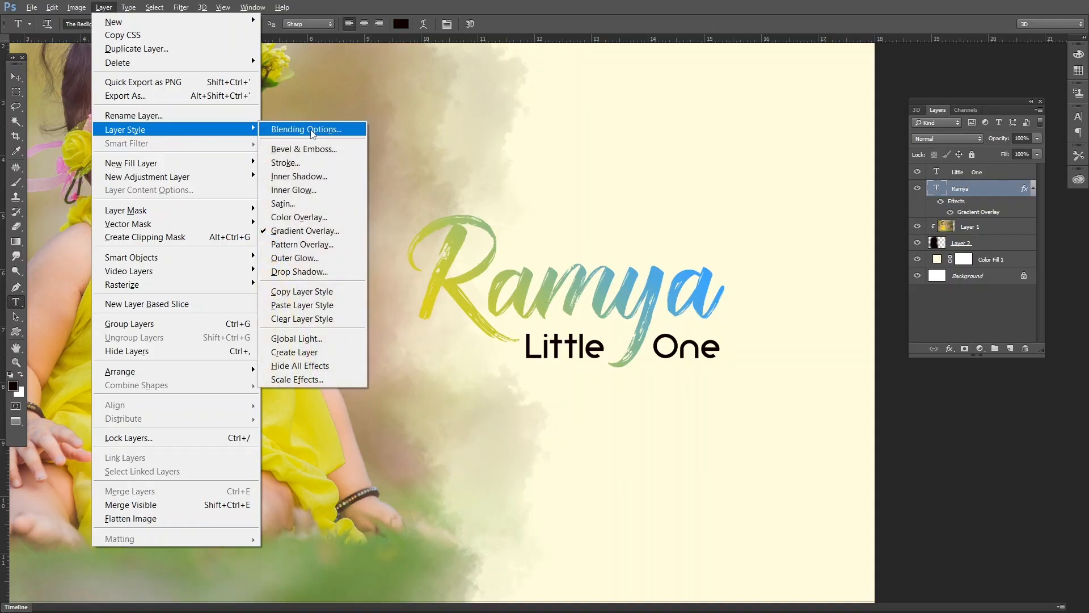
left_click(306, 293)
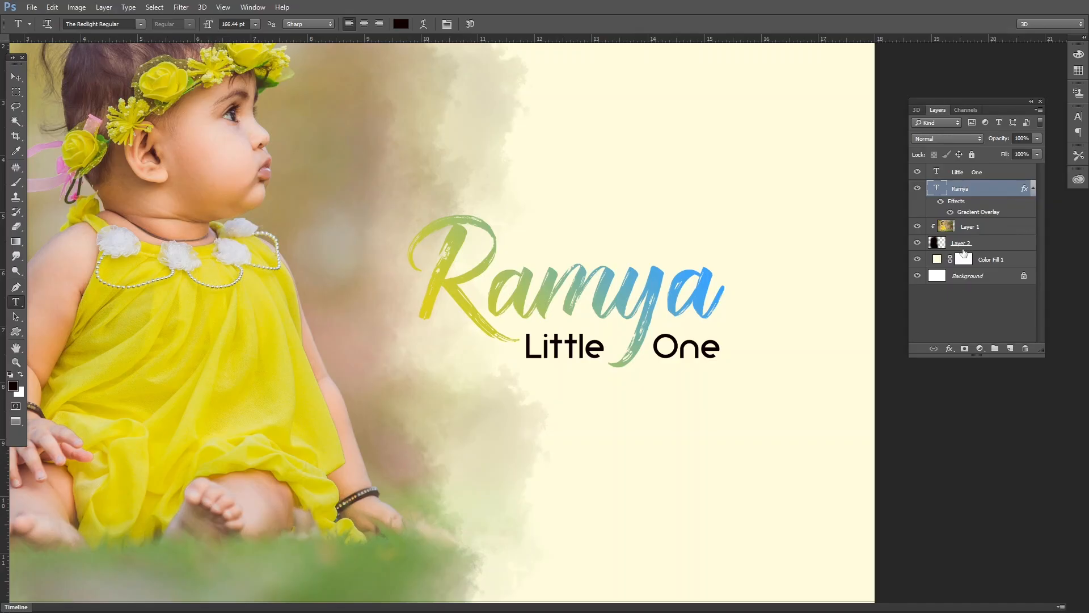
Paste the copied gradient layer style onto the "Little One" text layer
left_click(953, 174)
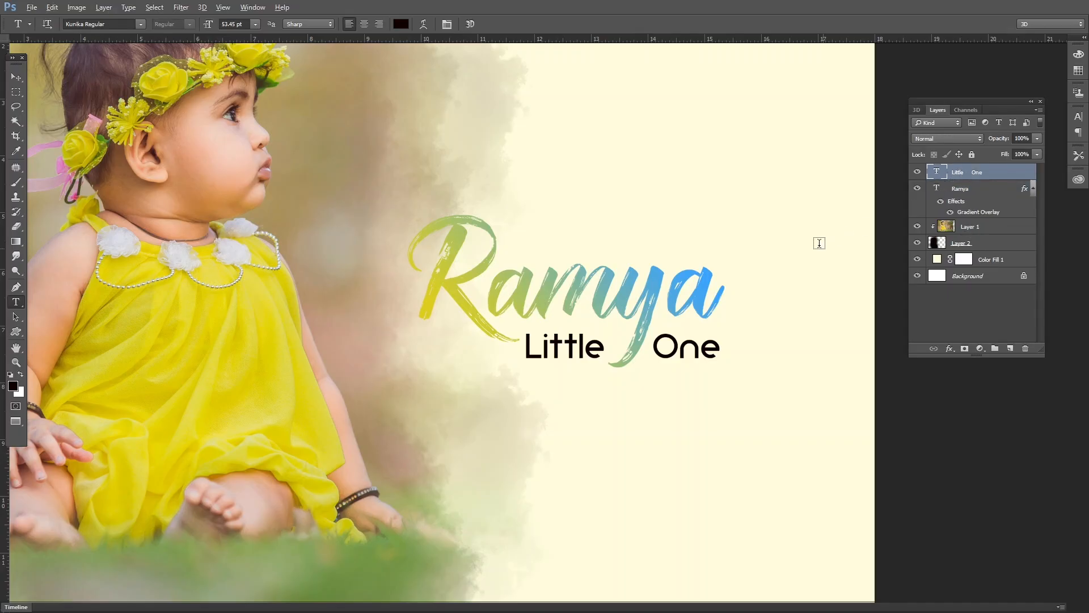
key("alt+l")
key("y")
key("p")
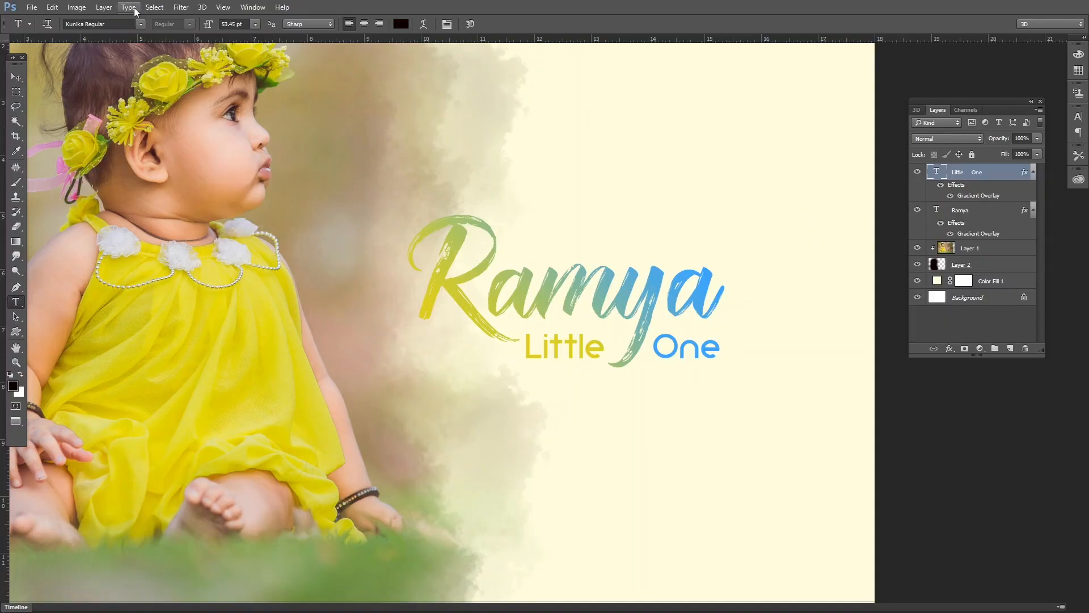
Reapply the copied layer style to the "Little One" text layer
left_click(110, 9)
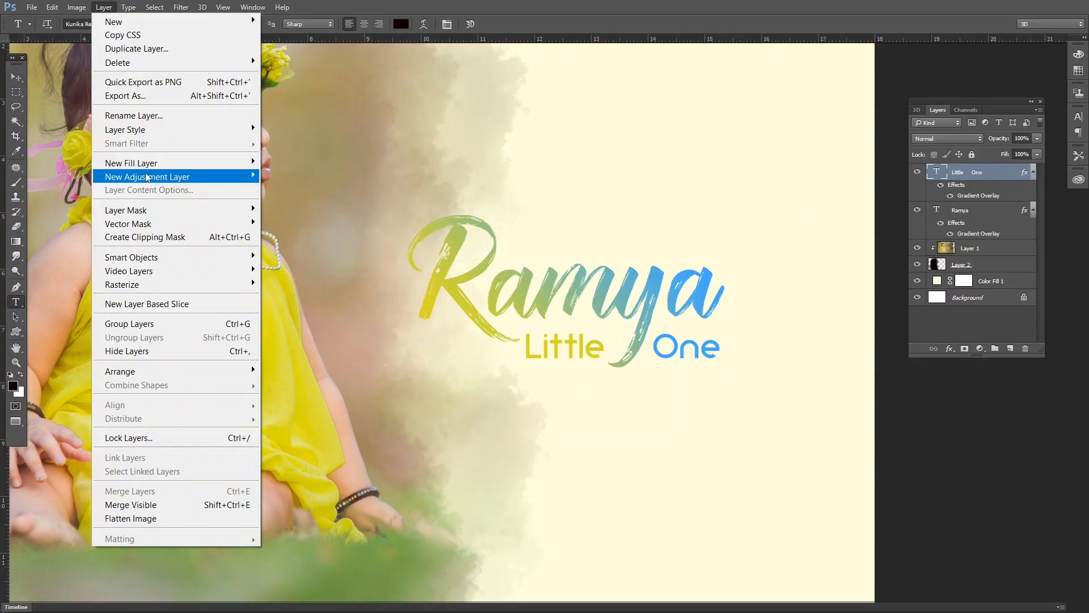
mouse_move(158, 138)
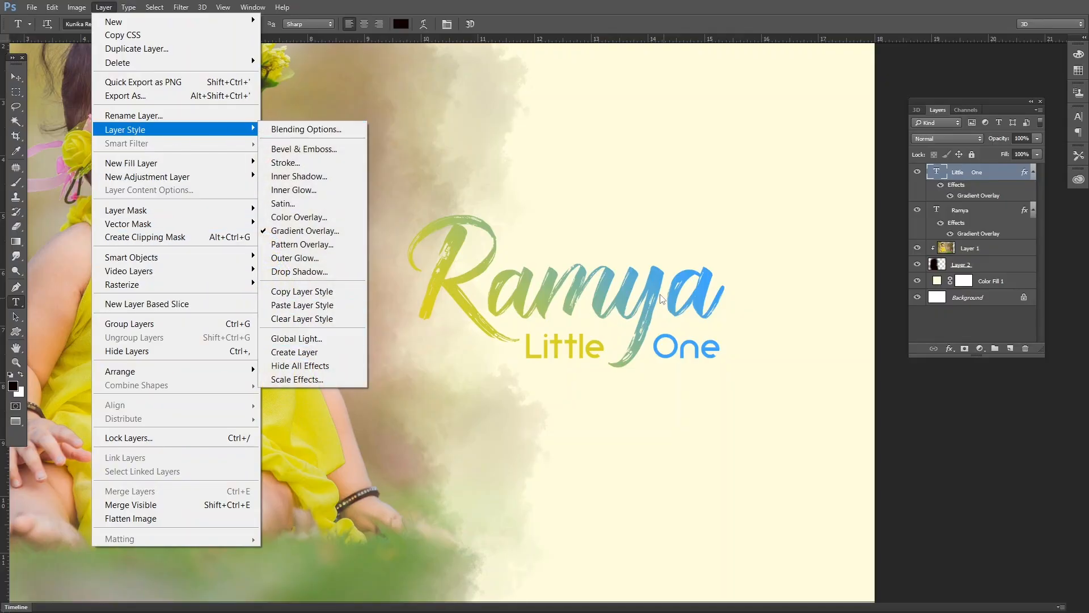
left_click(291, 306)
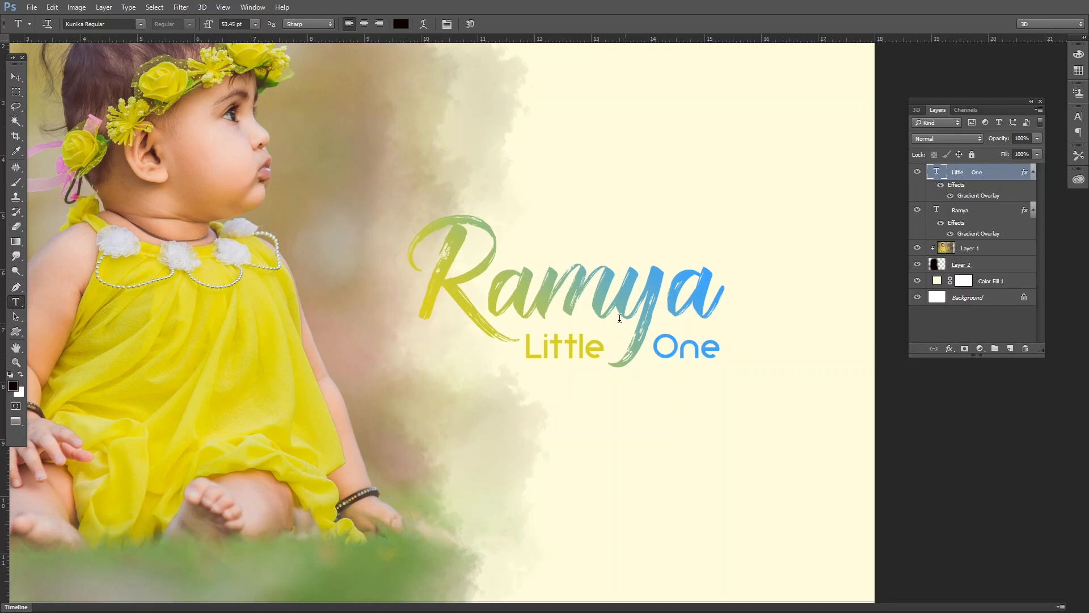
Select the name and "Little One" text layers together and reposition them as one beside the baby photo
key("v")
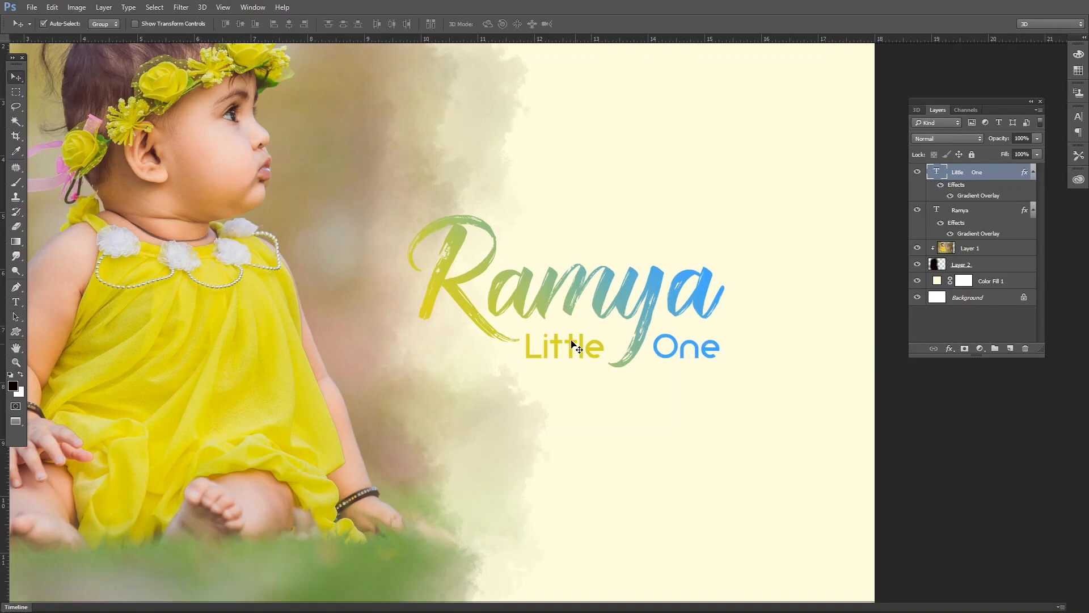
left_click(966, 214, "shift")
left_click_drag(529, 294, 529, 315)
key("ctrl+0")
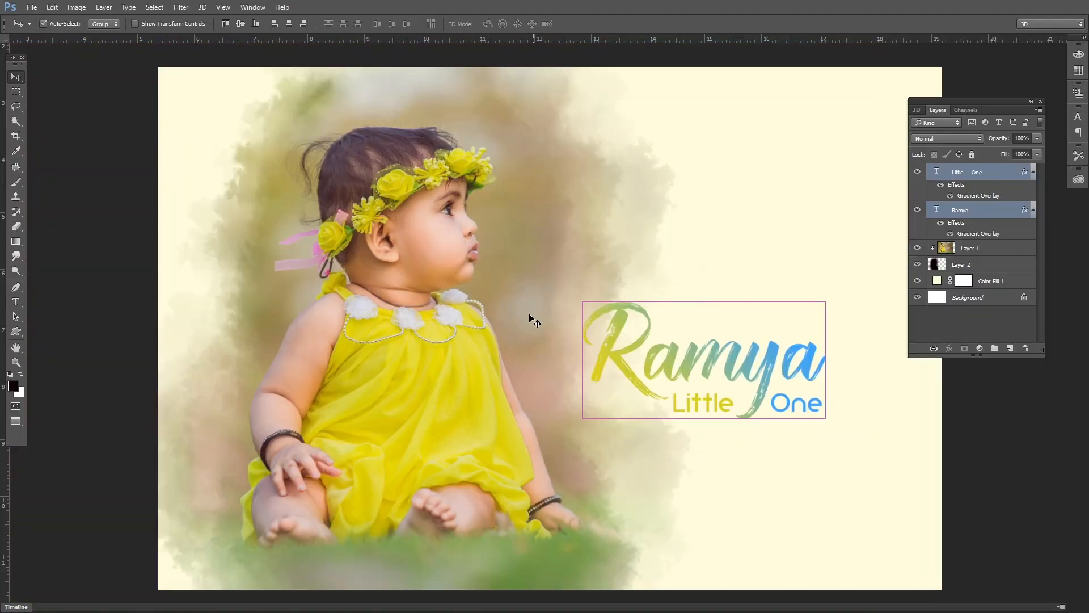
mouse_move(703, 360)
left_mouse_down()
mouse_move(720, 336)
mouse_move(706, 343)
left_mouse_up()
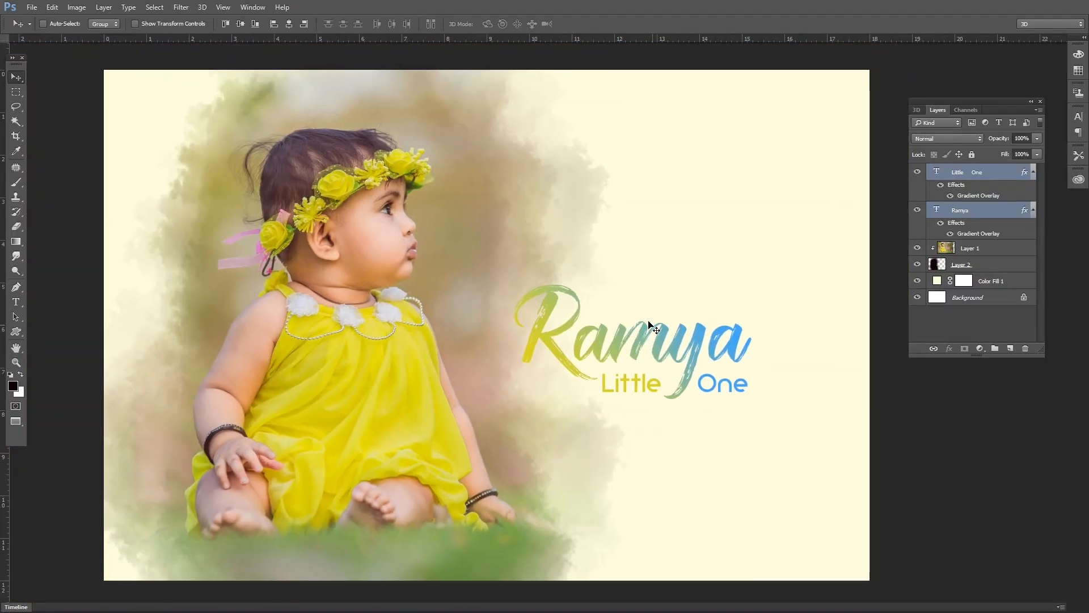
Switch to File Explorer, choose the butterfly artwork 94926192_10084999.ai, and import its page into Photoshop at 300 pixels/inch
key("alt+Tab")
key("alt+Tab")
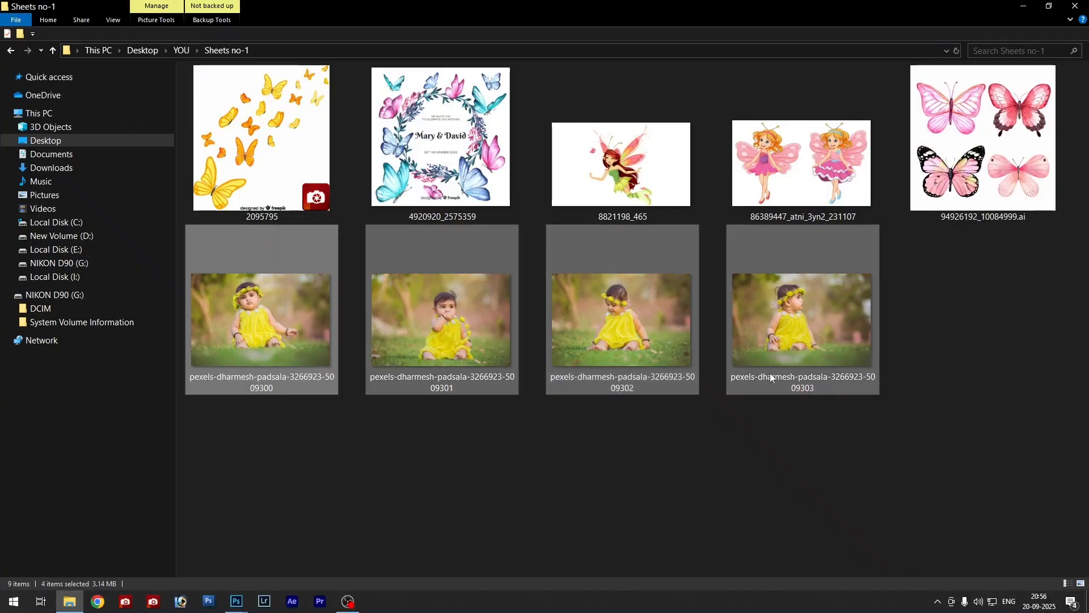
left_click(253, 187)
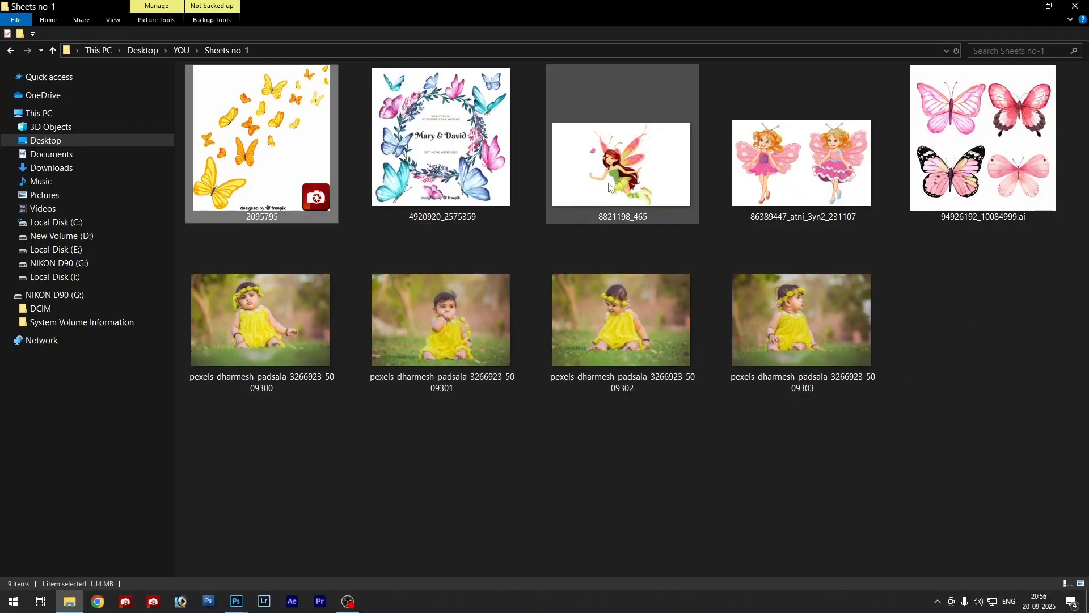
left_click(627, 182)
left_click(820, 189)
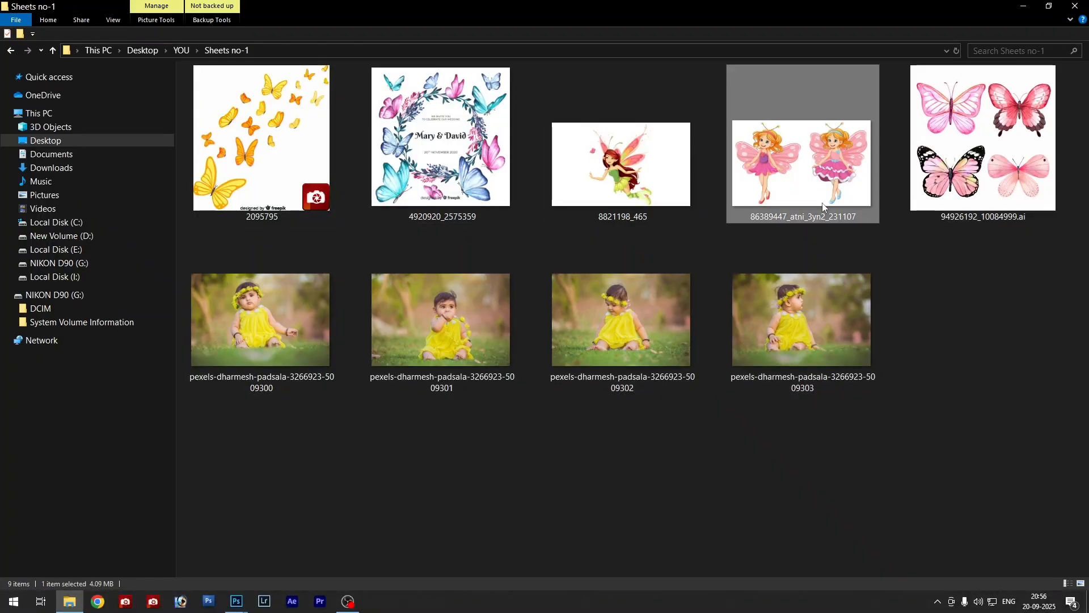
left_click(984, 194)
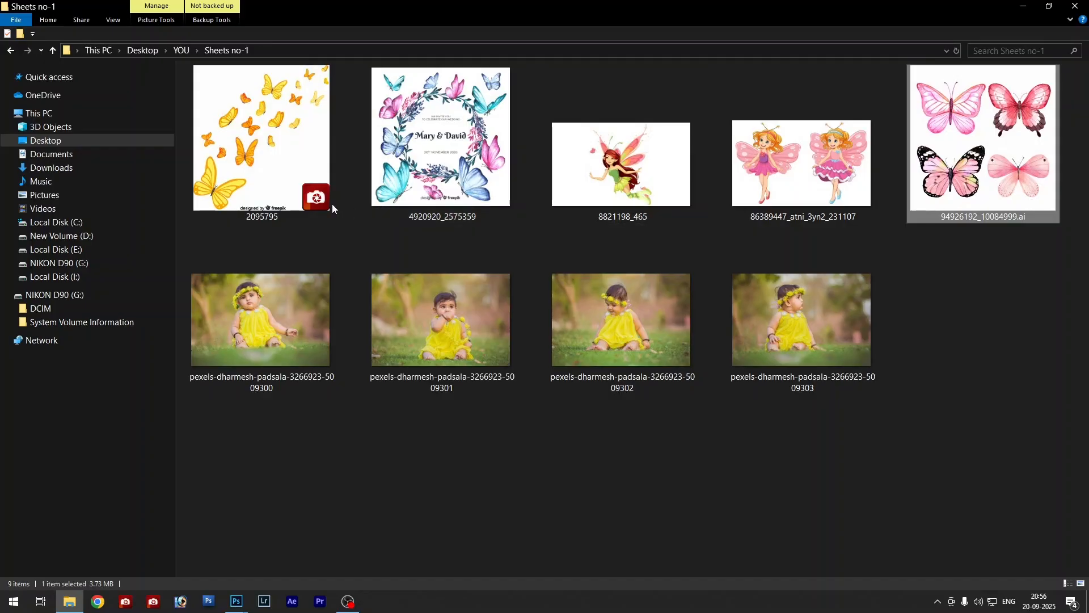
key("alt+Tab")
key("Tab")
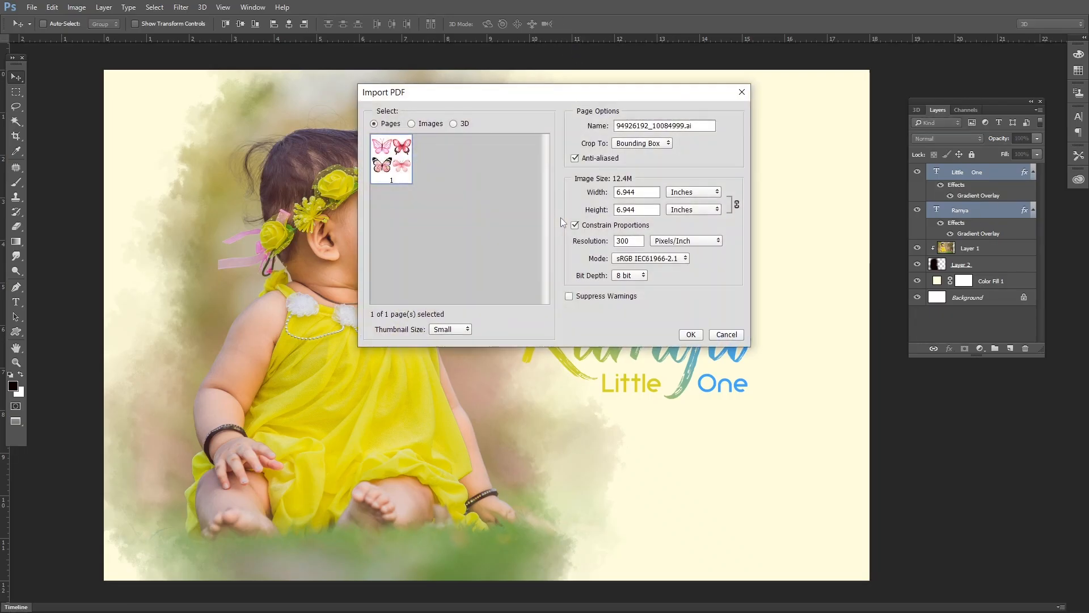
key("Return")
Lasso the bright pink butterfly in the upper-left corner of the artwork and cut it out
key("l")
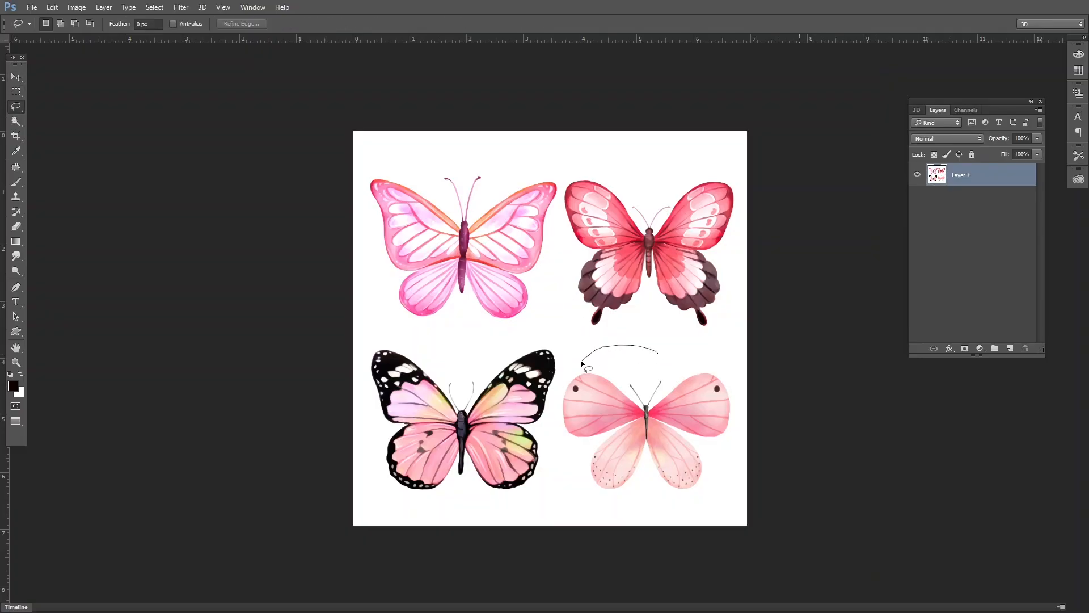
left_click_drag(581, 362, 581, 364)
left_click_drag(564, 137, 562, 201)
key("Return")
left_click_drag(566, 139, 563, 183)
mouse_move(357, 202)
left_mouse_down()
mouse_move(384, 150)
mouse_move(523, 152)
left_mouse_up()
key("ctrl+x")
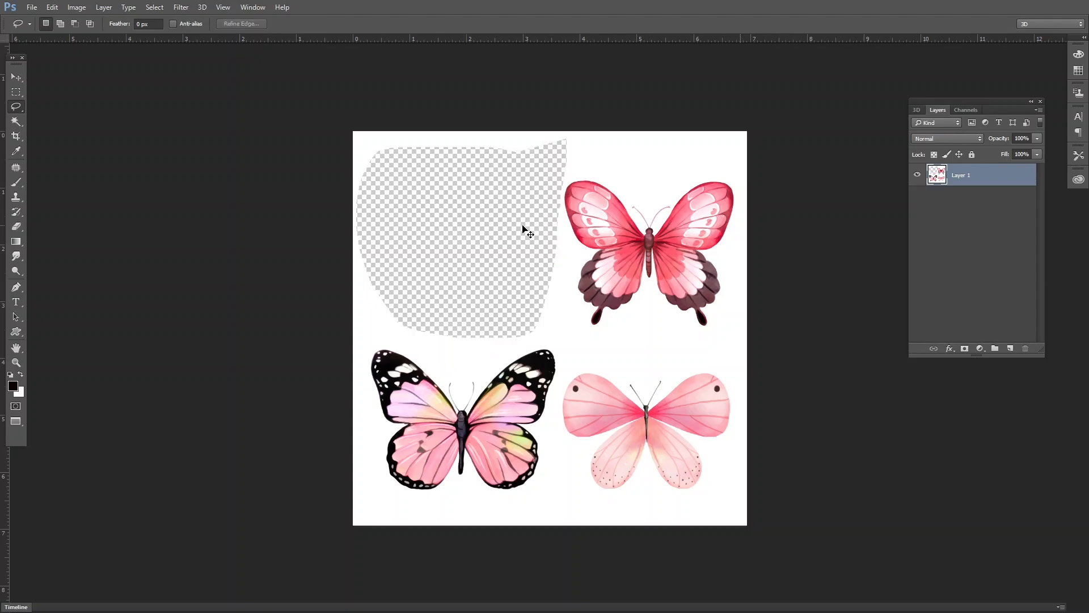
Close the butterfly artwork without saving and paste the cut butterfly above the name on the album sheet
key("ctrl+w")
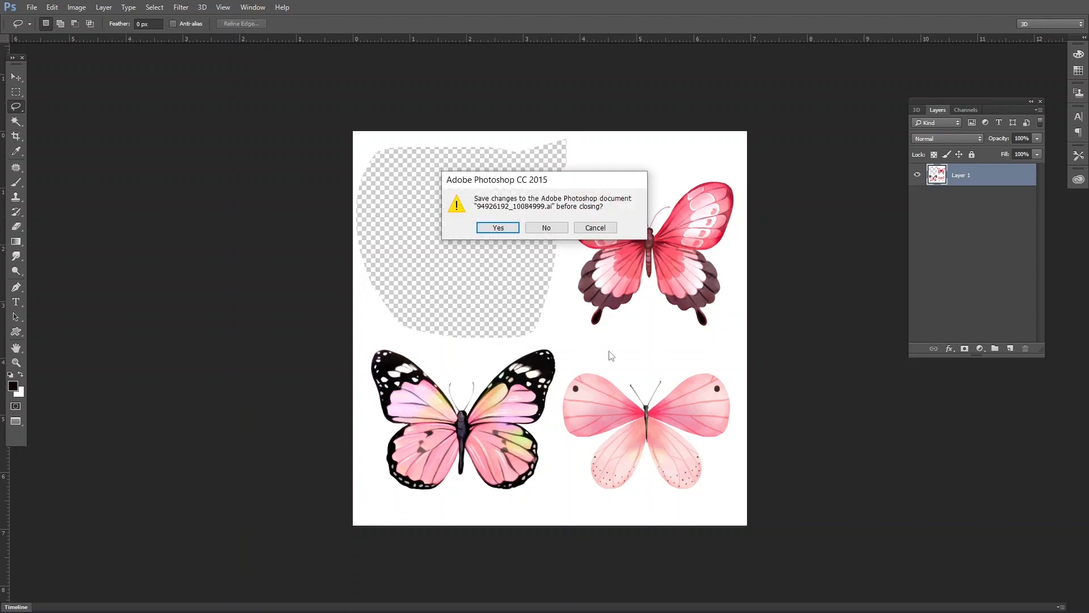
key("Tab")
key("Return")
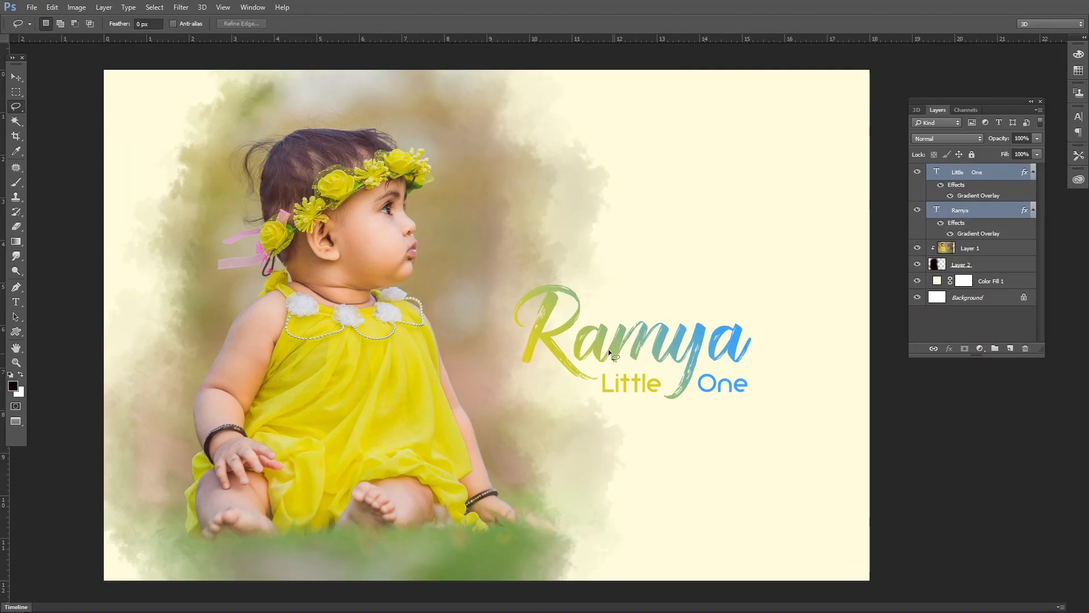
key("ctrl+v")
key("v")
left_click_drag(530, 312, 663, 237)
scroll(719, 227, "up", 1)
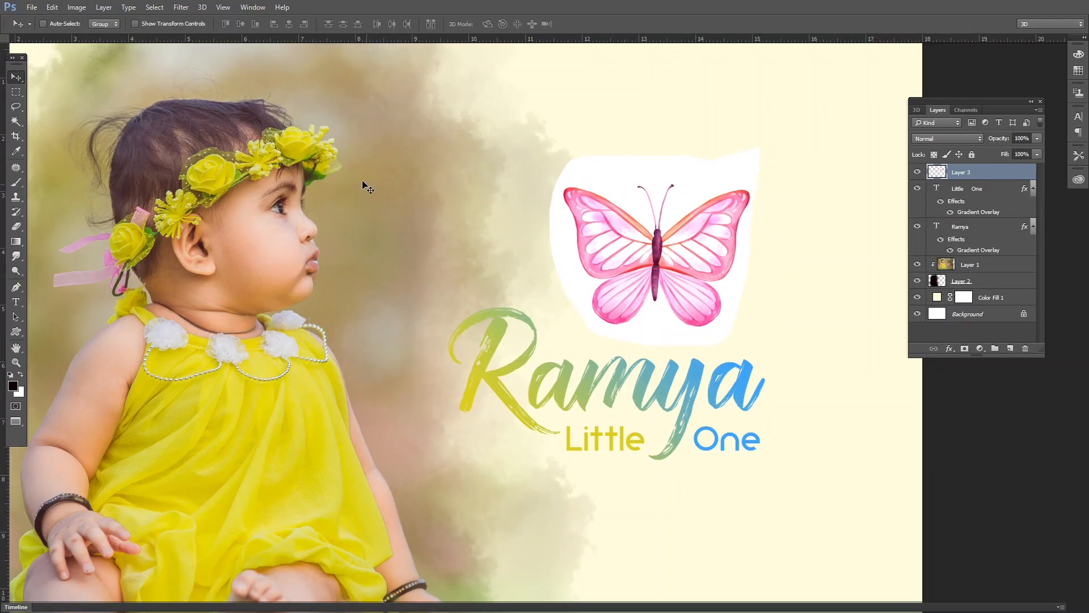
key("alt+Tab")
key("f")
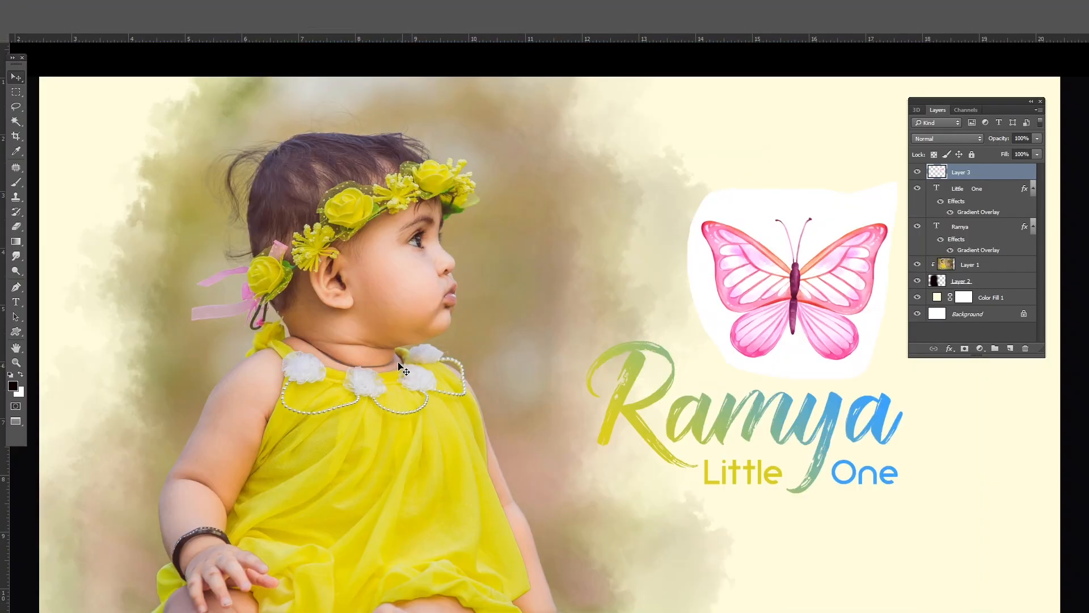
key("f")
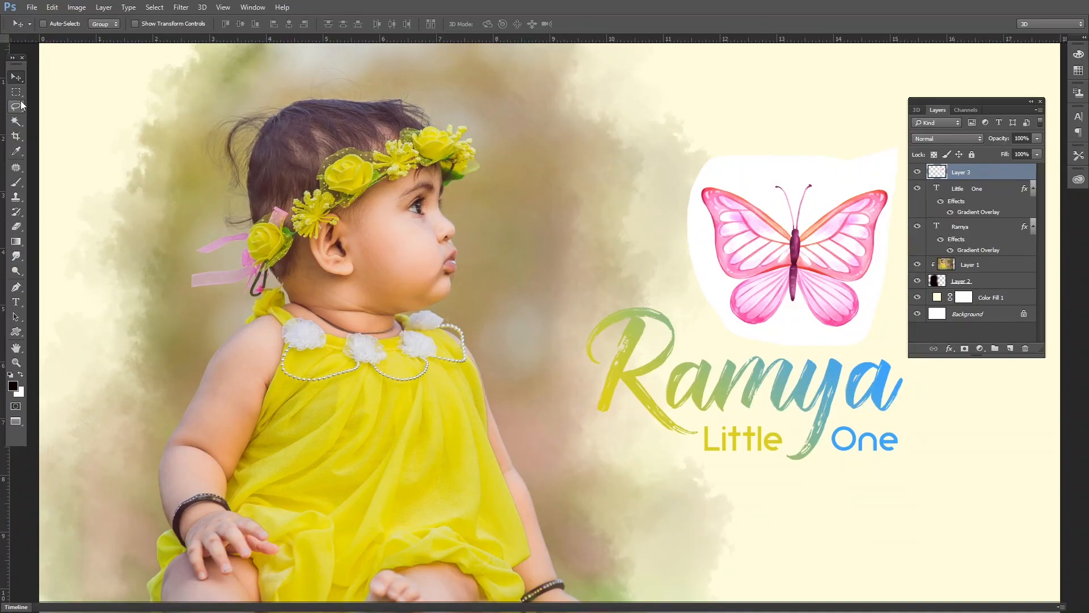
Remove the white background around the pasted butterfly with the Magic Wand at tolerance 20, and deselect
left_click(16, 120)
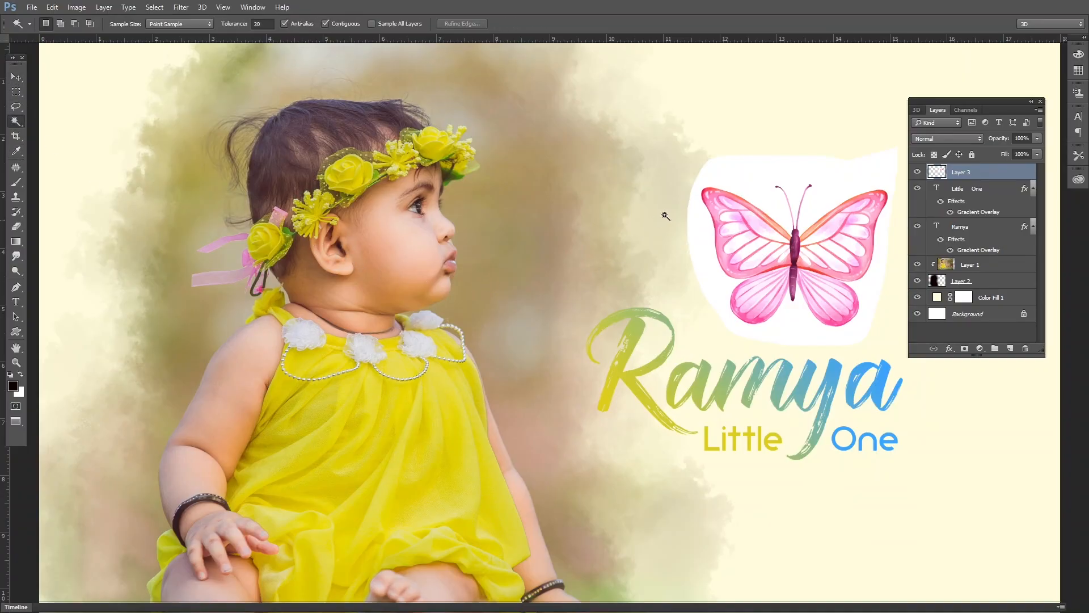
left_click(723, 178)
scroll(789, 227, "up", 2)
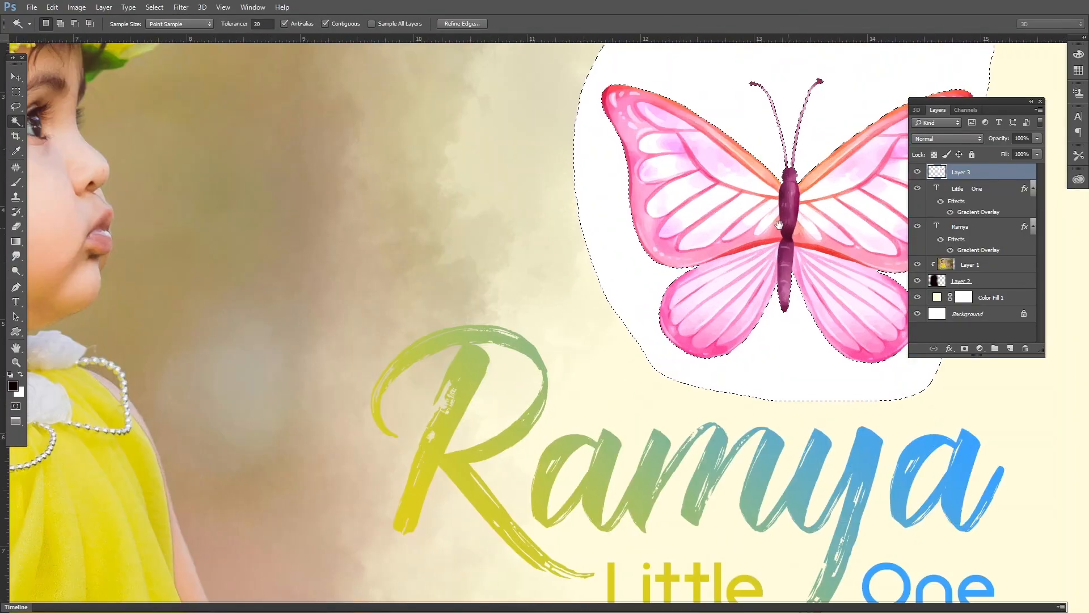
left_click_drag(779, 224, 550, 264)
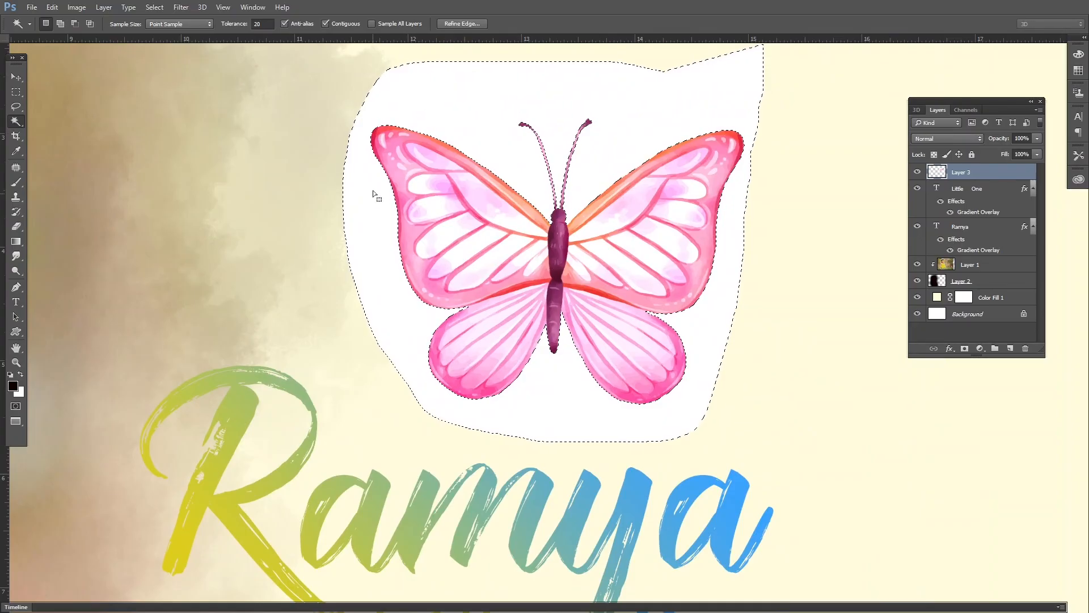
key("Delete")
key("ctrl+d")
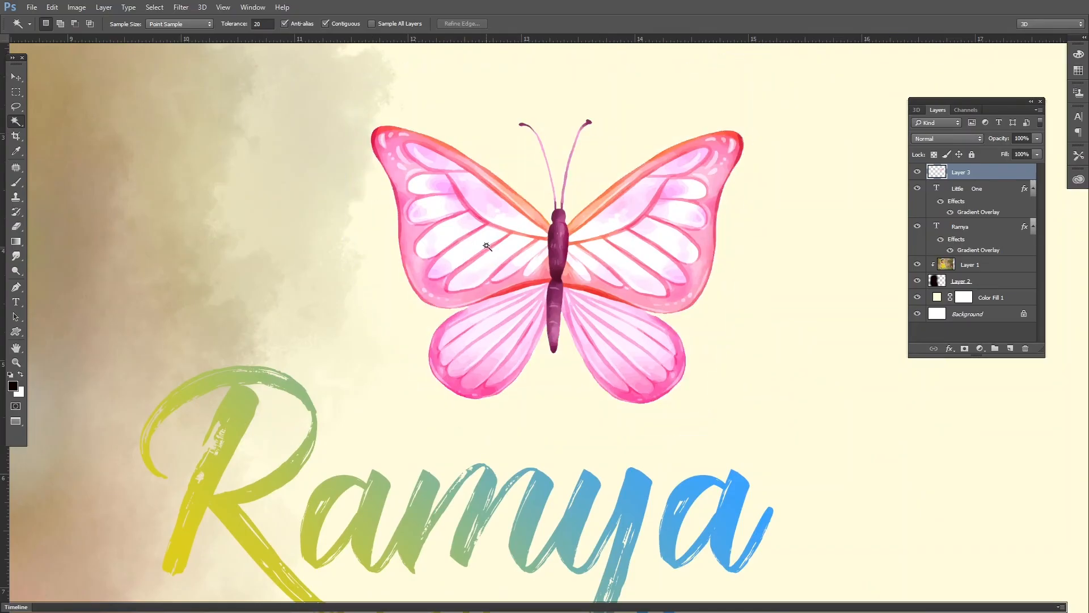
Scale the butterfly down to about 61%, tilt it toward the baby, and place it just above the middle of the name
key("ctrl+minus")
key("ctrl+t")
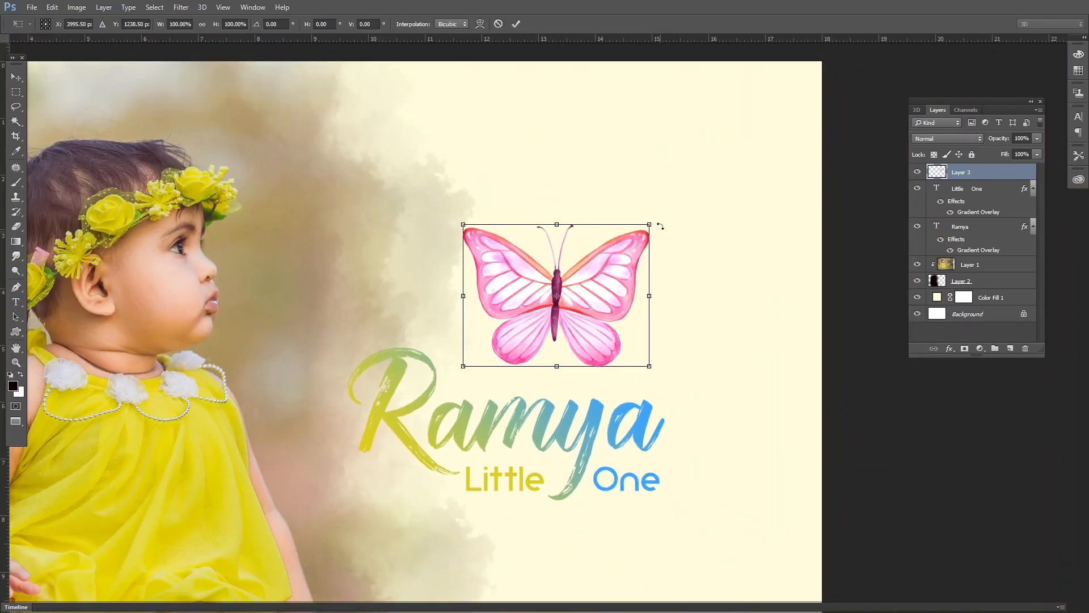
left_click_drag(648, 220, 616, 245)
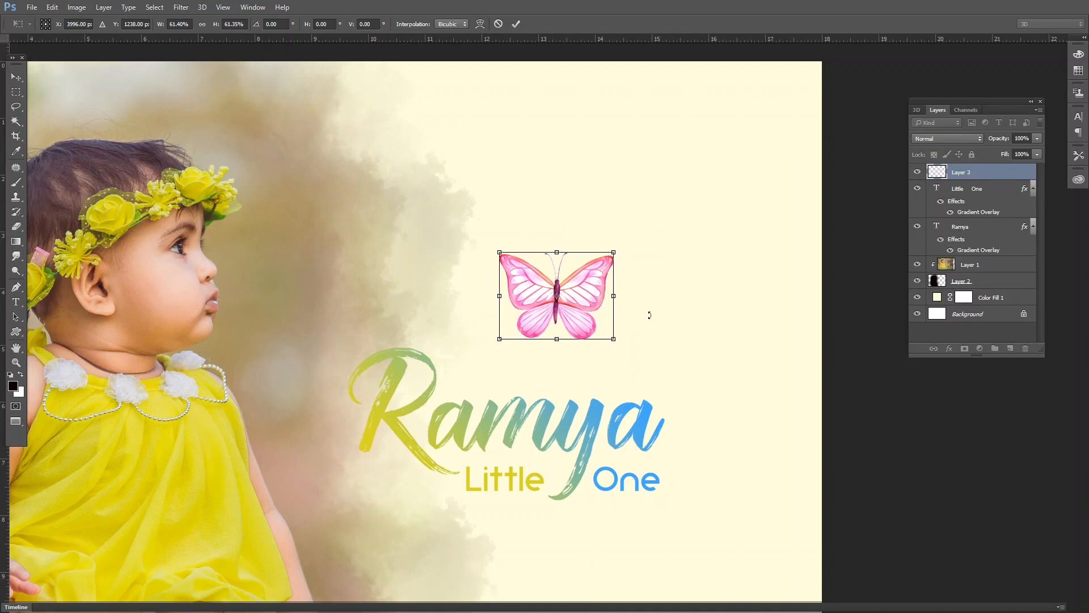
left_click_drag(646, 311, 656, 236)
left_click_drag(575, 244, 557, 271)
left_click_drag(562, 310, 501, 405)
key("Return")
Duplicate the butterfly and place the copy below the name, scaled to 72.56% and rotated 60.39°
key("v")
key("ctrl+t")
left_click_drag(500, 430, 498, 438)
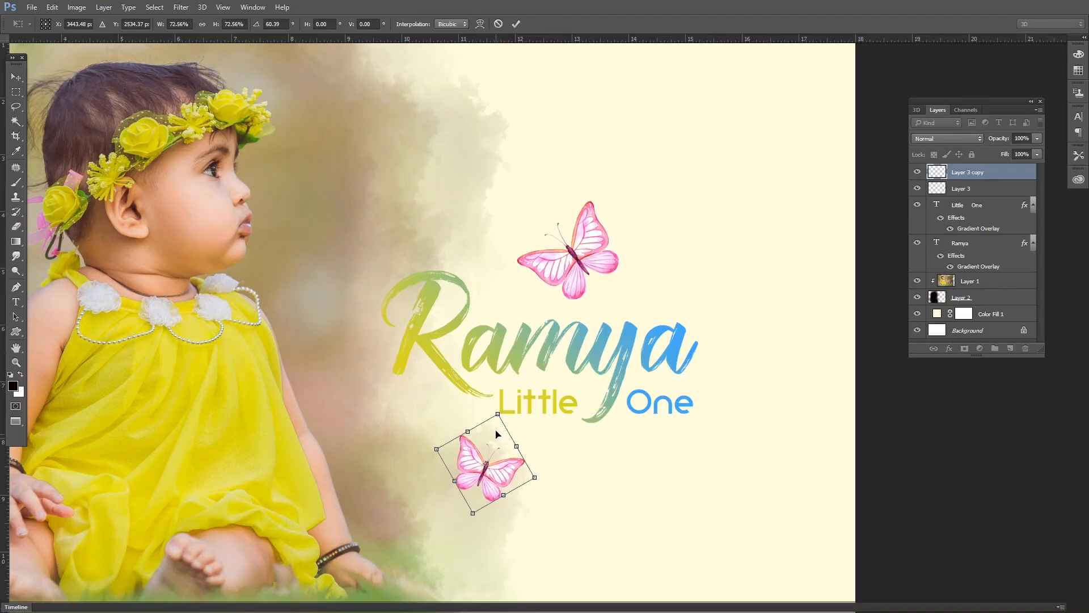
key("Return")
Soften the butterfly copy below the name with a Gaussian Blur
key("alt+t")
key("b")
key("Down")
key("Down")
key("Down")
key("Down")
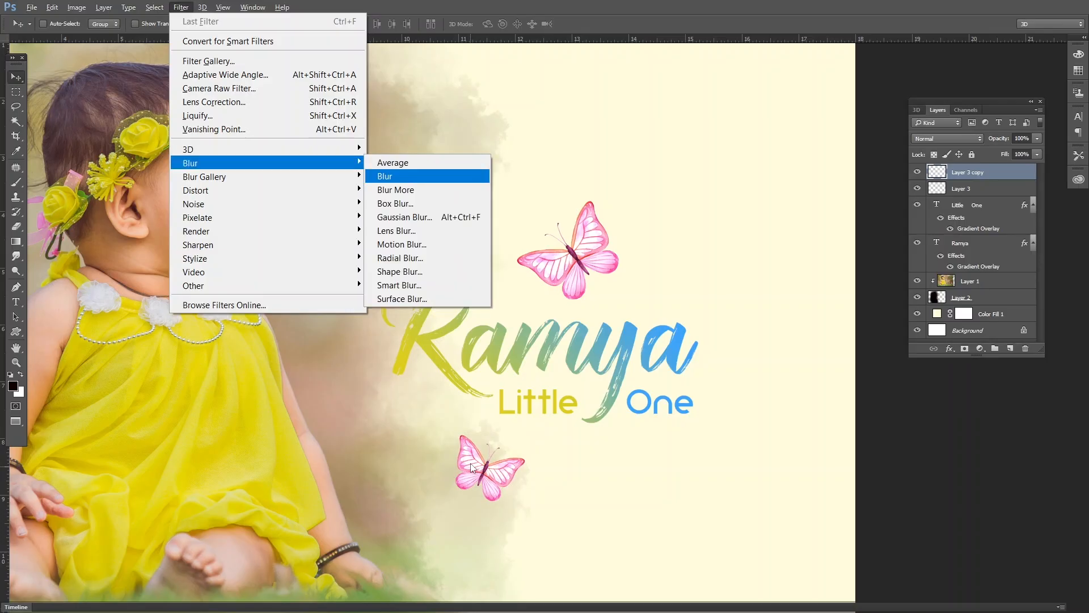
key("Return")
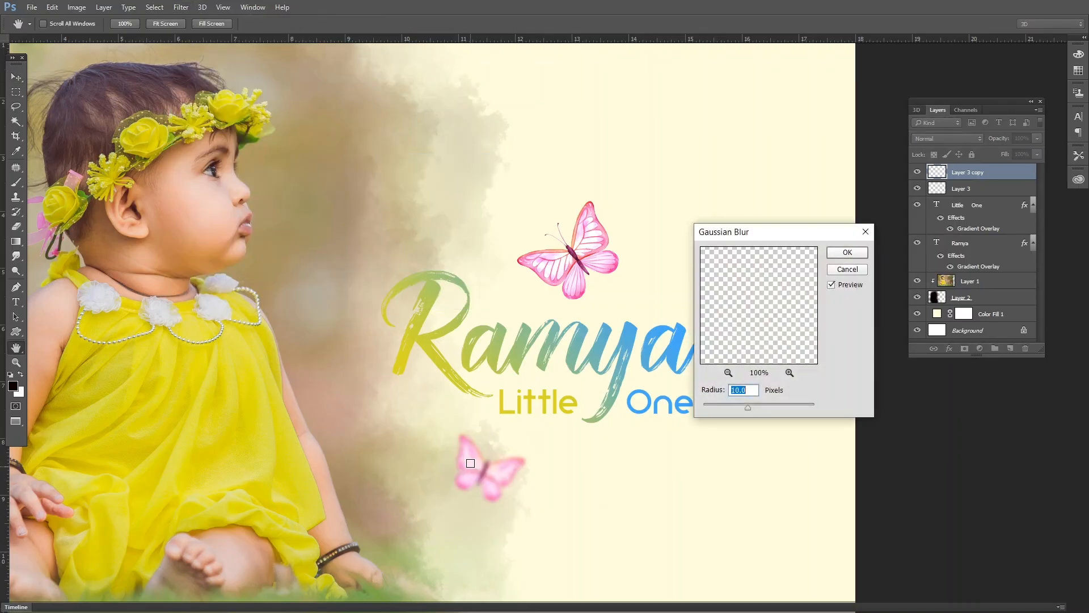
left_click_drag(759, 405, 741, 407)
key("Return")
Enlarge the blurred butterfly moderately and nudge it under the start of "Little One"
key("ctrl+t")
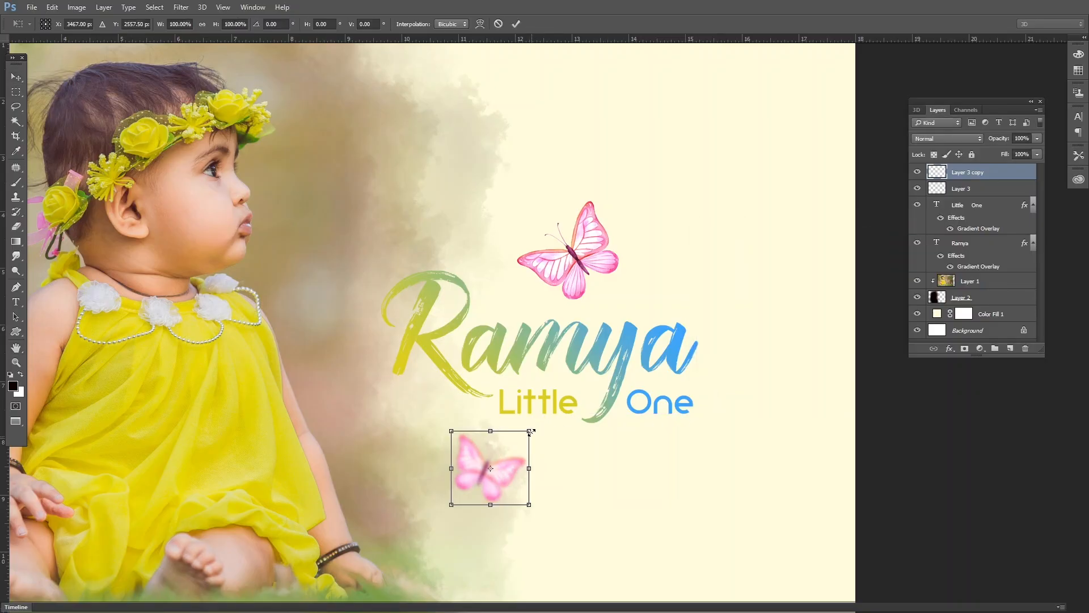
left_click_drag(530, 432, 548, 413)
key("Return")
left_click_drag(513, 474, 509, 465)
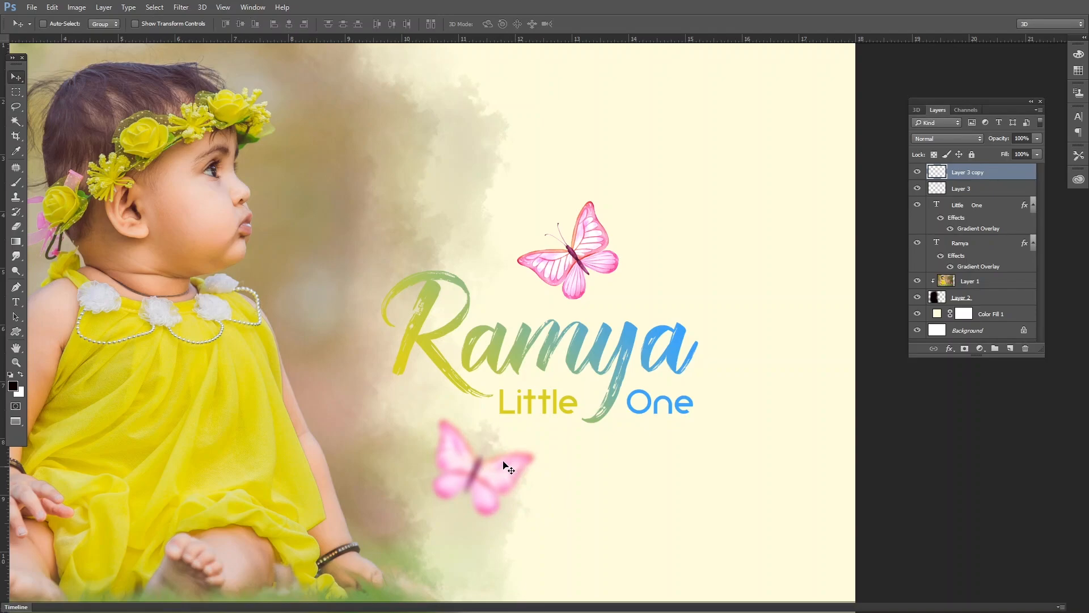
Enlarge the blurred butterfly further, shift it under the name, and trim its size slightly so it reads as a foreground element
key("ctrl+t")
left_click_drag(535, 413, 579, 372)
key("Return")
left_click_drag(507, 435, 496, 441)
key("ctrl+t")
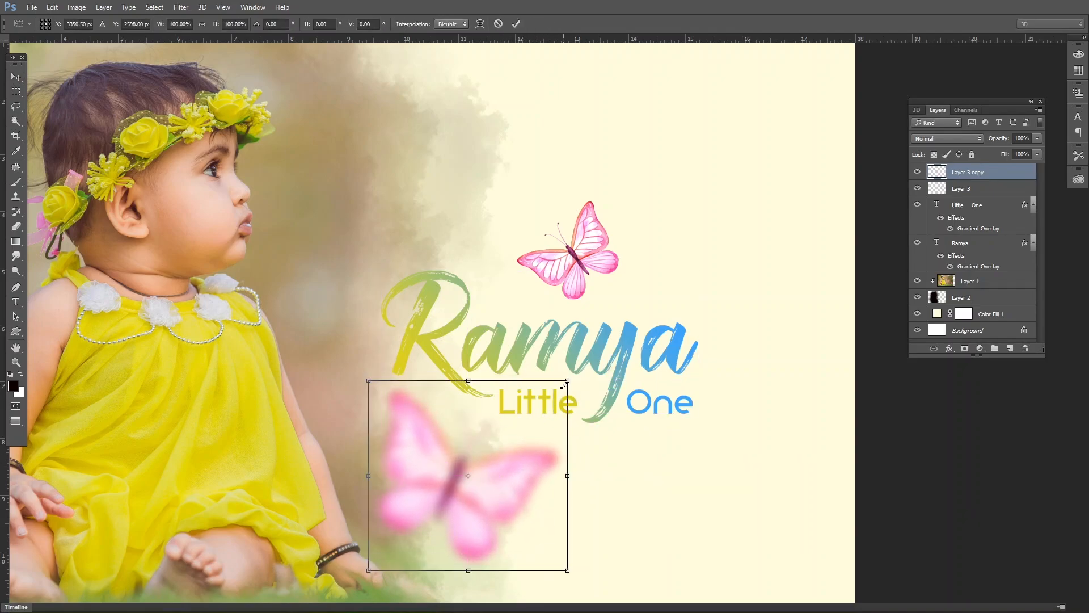
left_click_drag(564, 386, 554, 390)
key("Return")
key("ctrl+0")
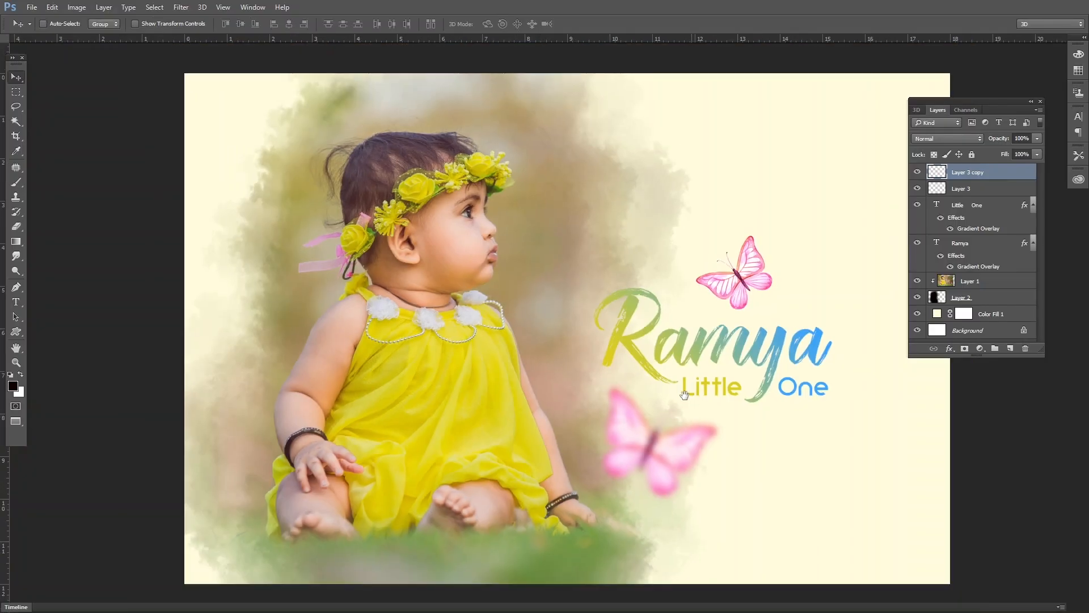
left_click_drag(684, 393, 598, 397)
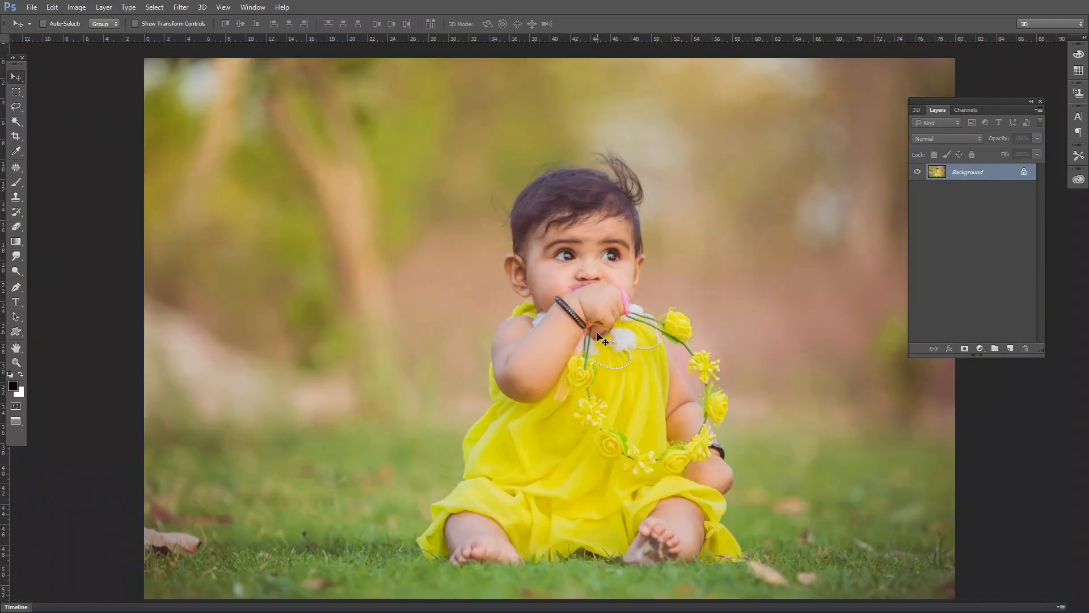
Cut a rectangular area around the baby's head and upper body from the flower-wreath photo, and close the photo without saving
key("m")
left_click_drag(424, 124, 772, 454)
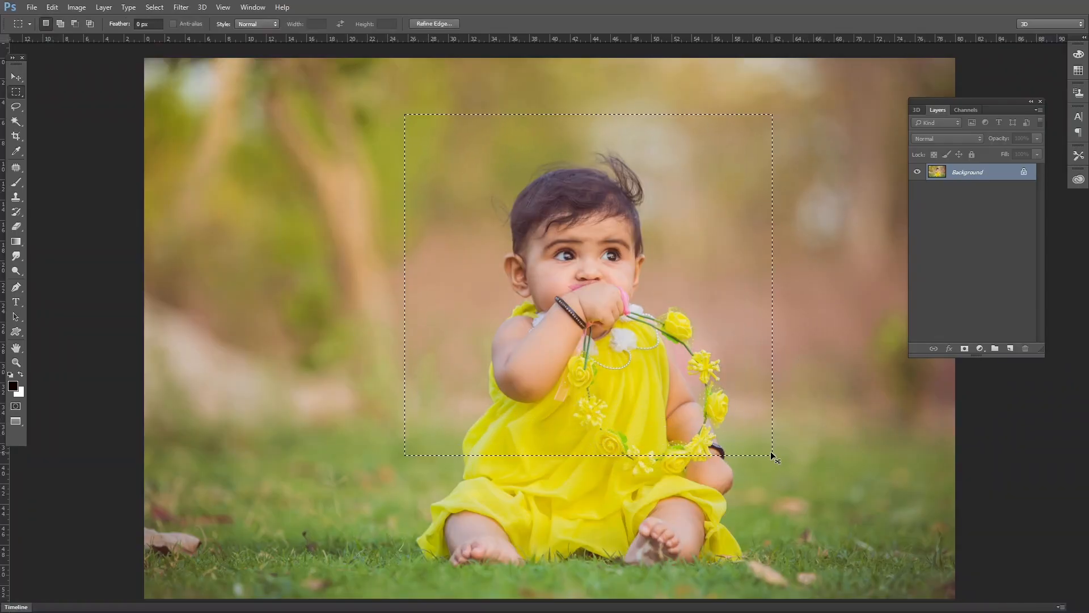
key("ctrl+x")
key("ctrl+w")
key("Tab")
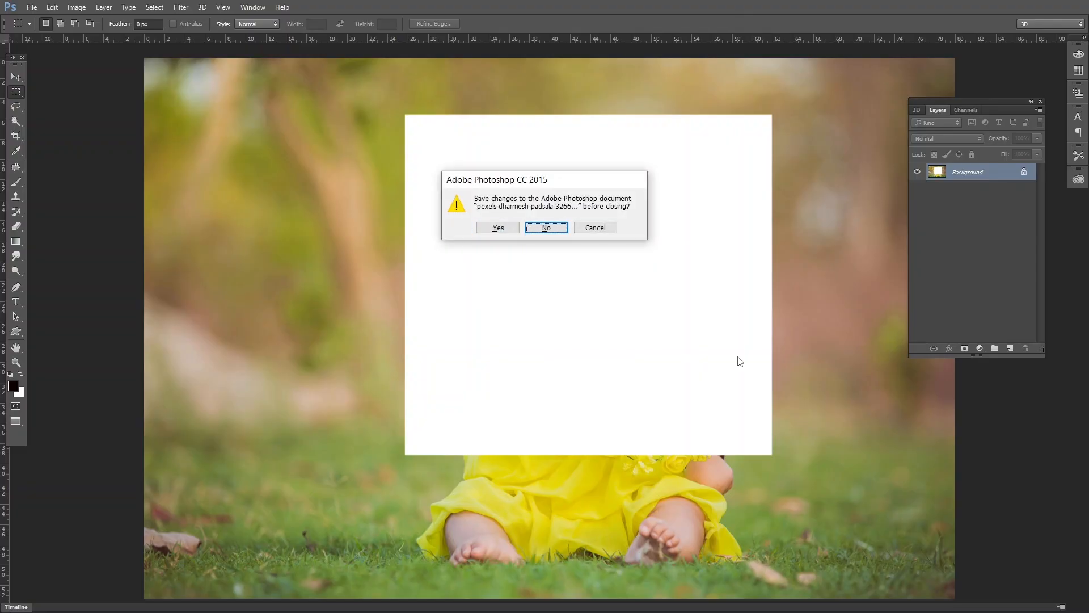
key("Return")
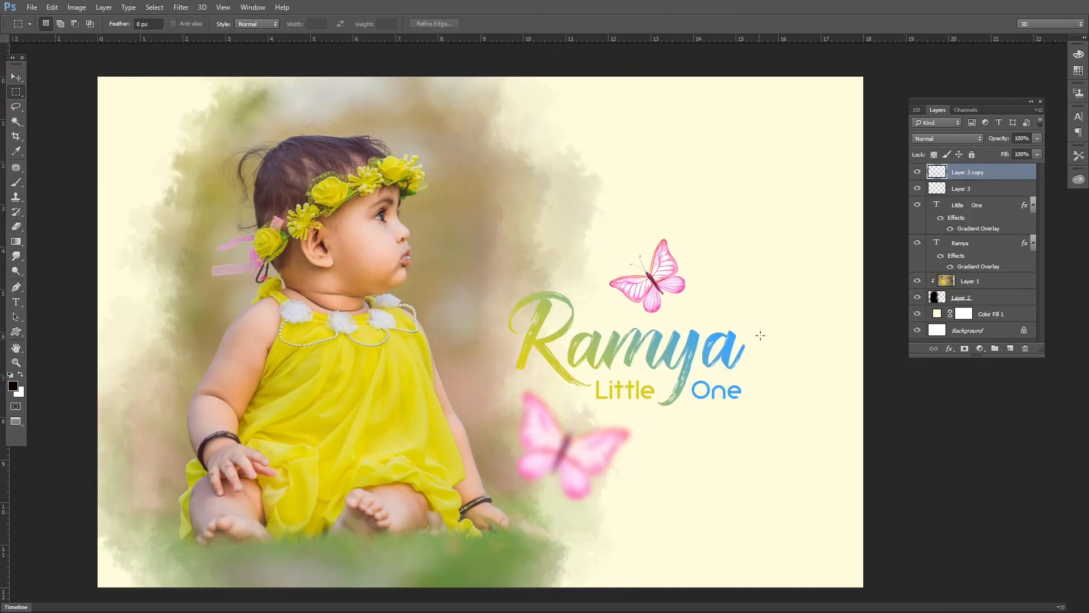
Move the sharp butterfly above the name slightly up and to the left
key("v")
right_click(675, 278)
left_click(689, 284)
left_click_drag(673, 280, 765, 320)
key("m")
key("ctrl+d")
key("shift+m")
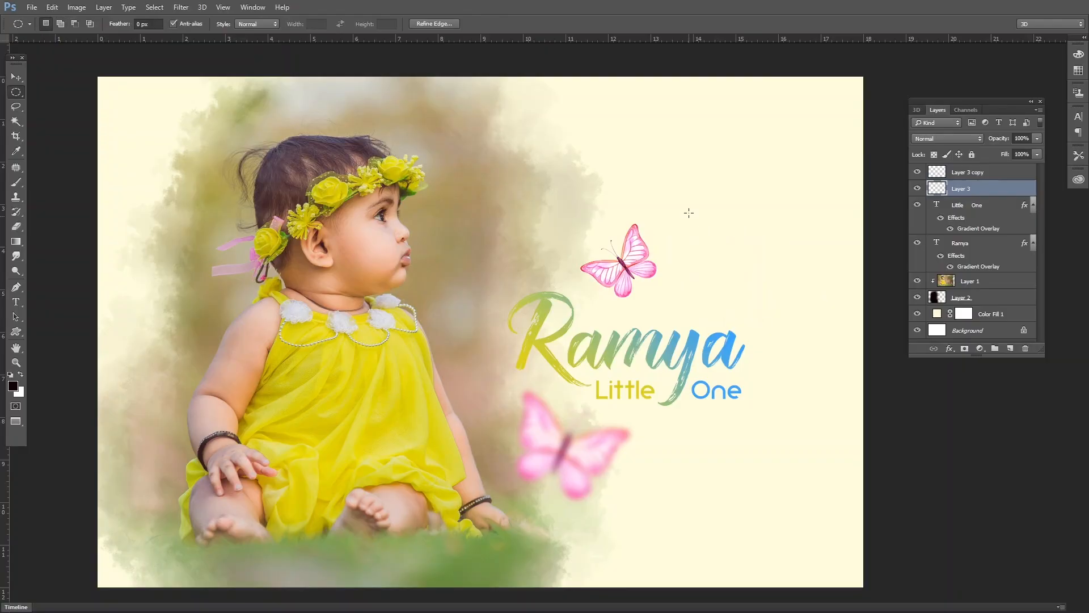
left_click_drag(679, 231, 756, 317)
key("ctrl+d")
key("shift+m")
left_click_drag(667, 232, 750, 308)
left_click_drag(677, 219, 737, 286)
key("ctrl+d")
left_click(22, 96)
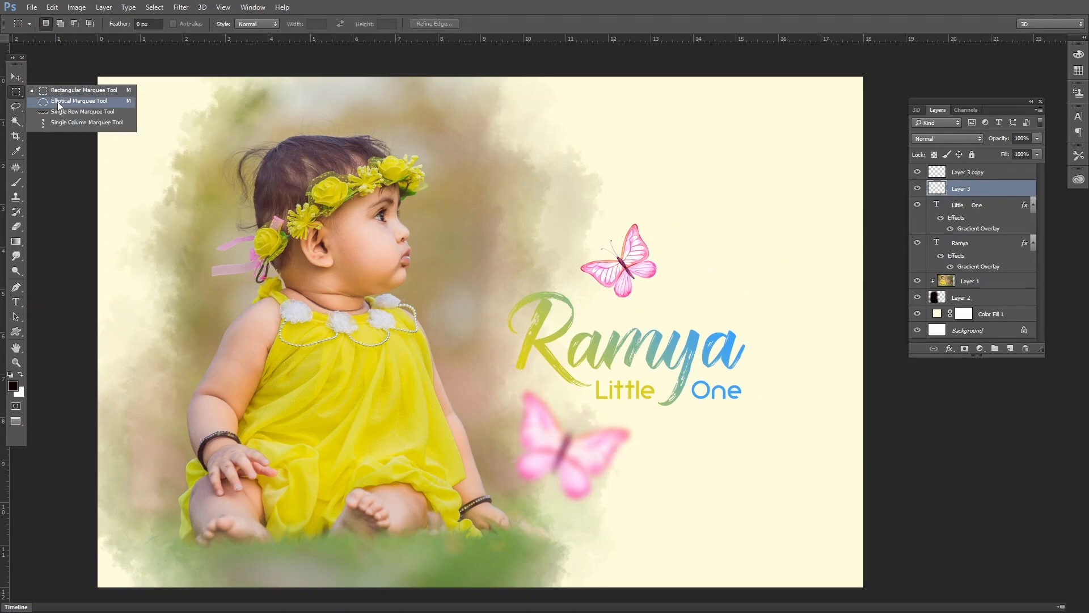
left_click_drag(680, 221, 728, 287)
key("ctrl+d")
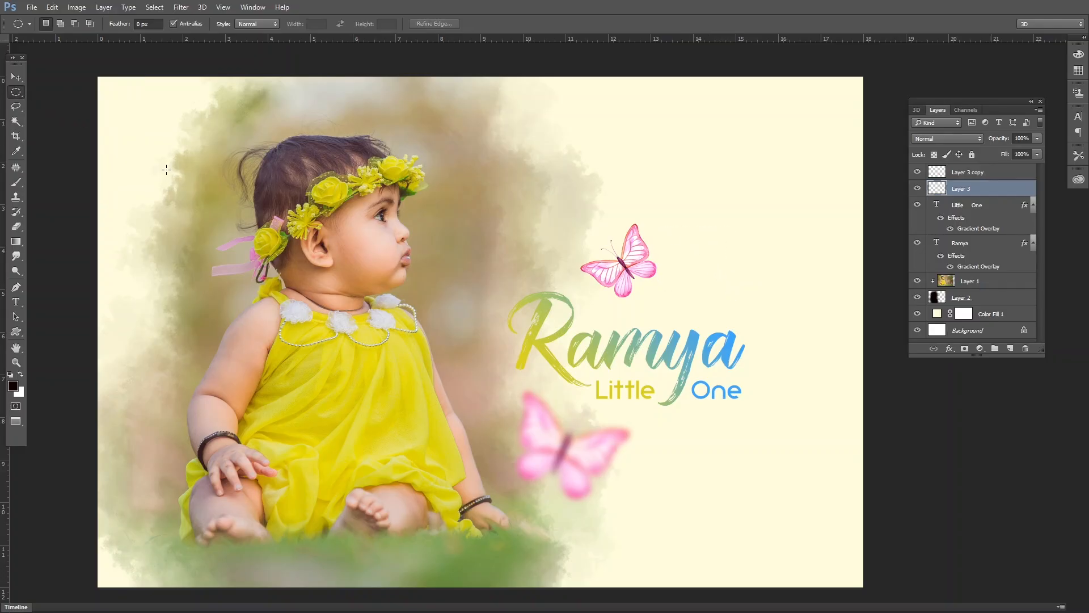
Create a black-filled circle on a new layer just right of the sharp butterfly, above the end of the name
key("shift+m")
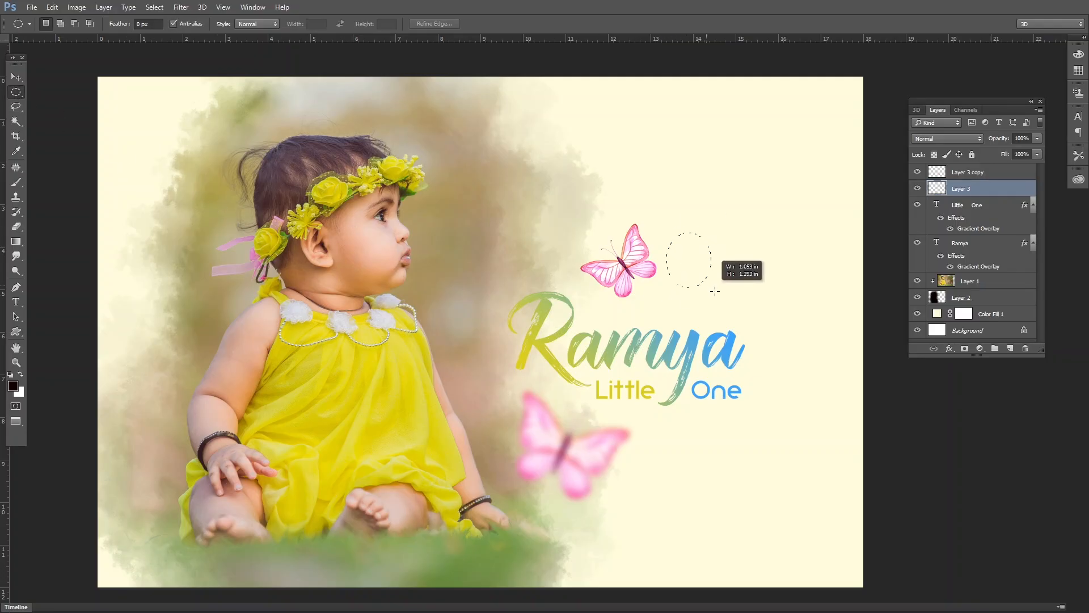
left_click_drag(715, 291, 759, 321)
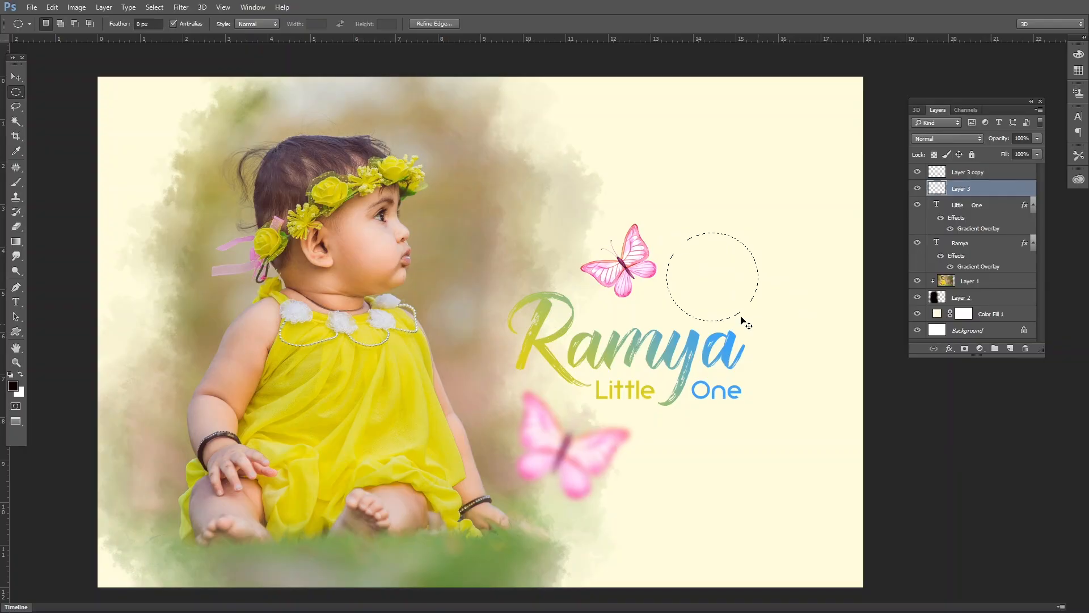
key("ctrl+shift+n")
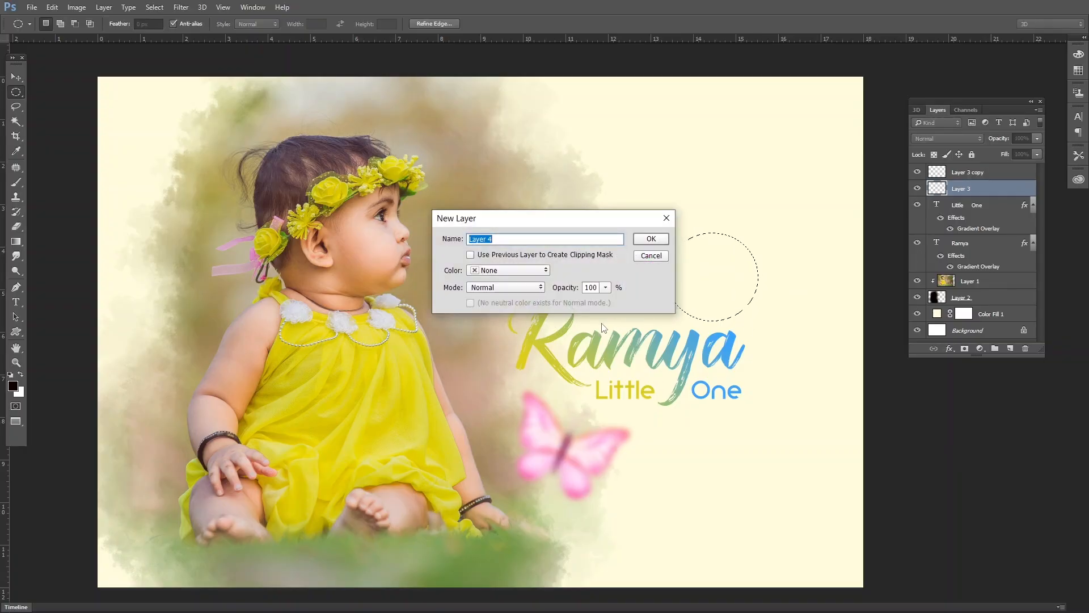
left_click(651, 239)
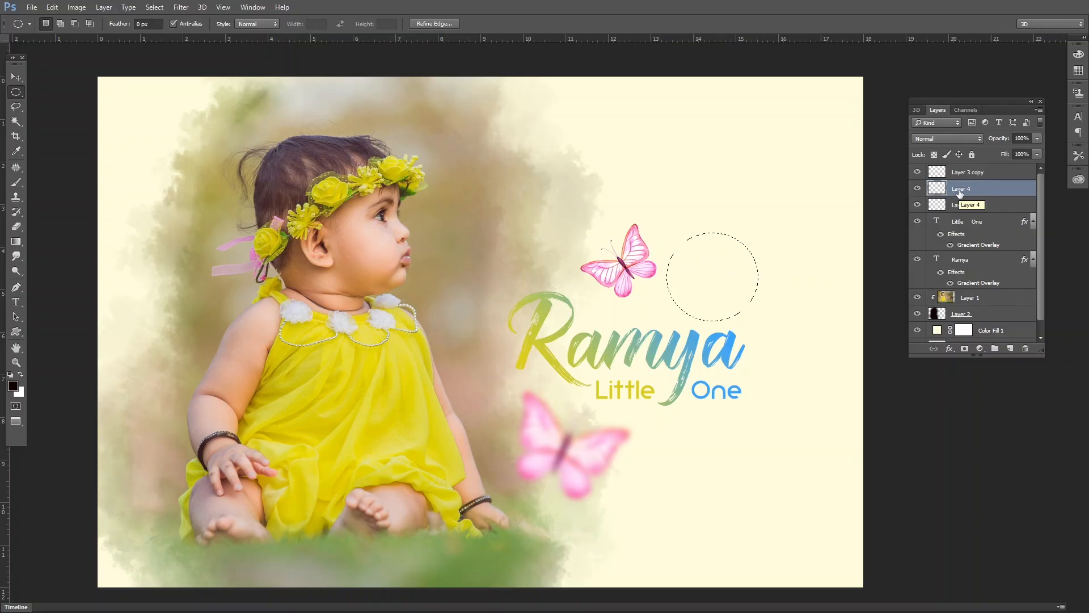
key("alt+BackSpace")
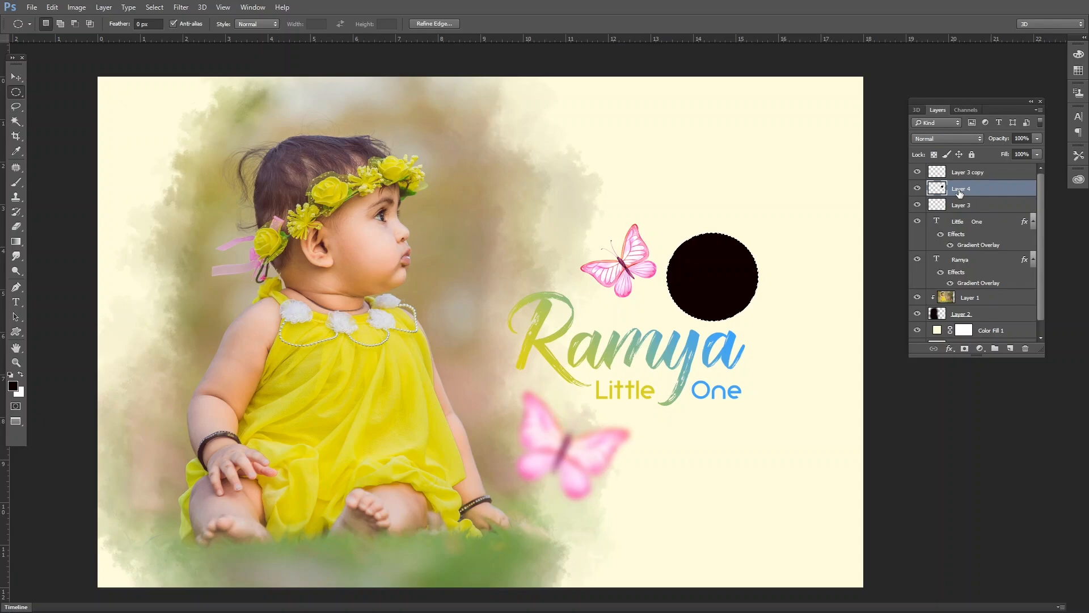
key("ctrl+d")
key("v")
mouse_move(702, 271)
left_mouse_down()
mouse_move(705, 241)
mouse_move(704, 269)
left_mouse_up()
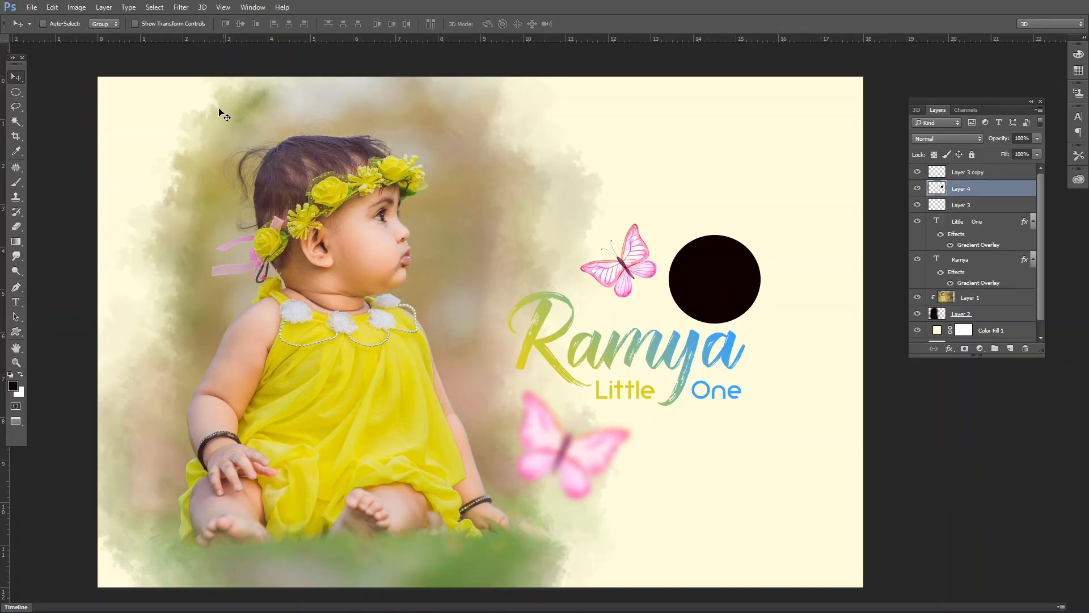
Select the black circle's area with the Magic Wand and paste the cut baby photo into it as a masked layer
key("w")
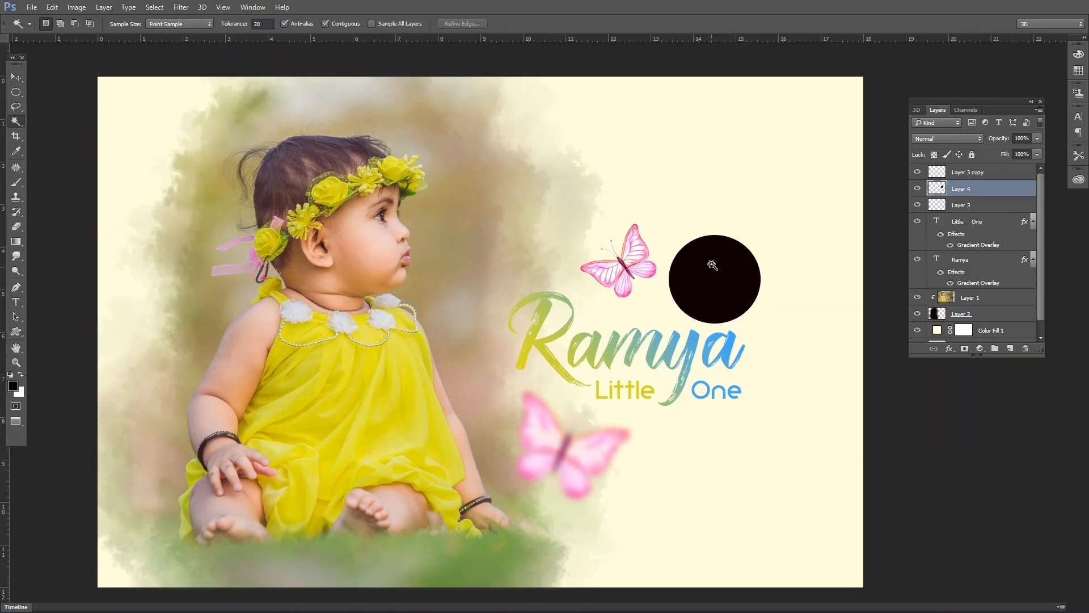
left_click(712, 265)
key("ctrl+shift+alt+v")
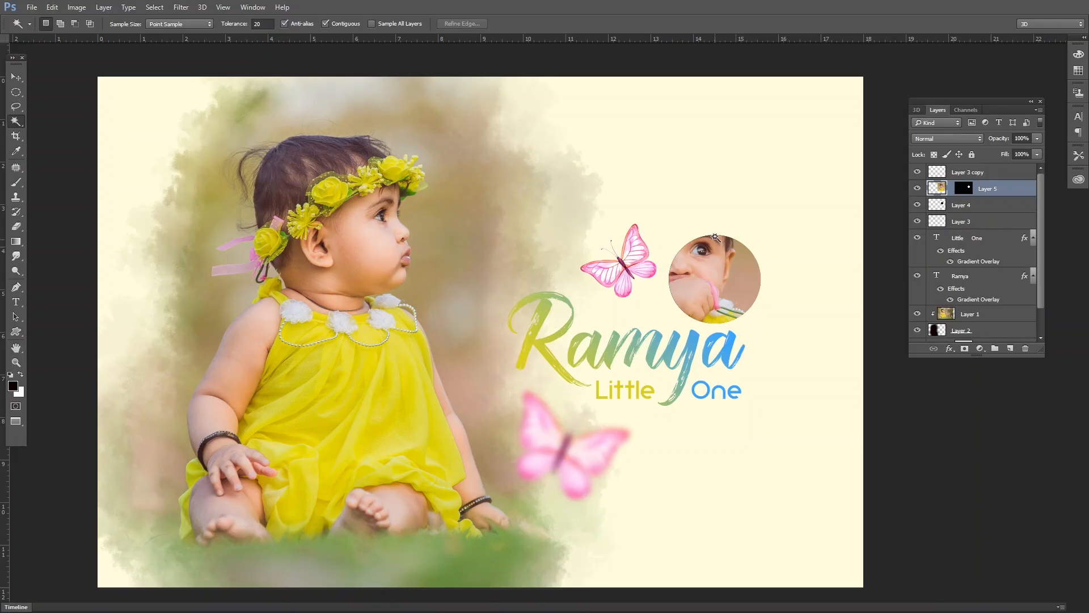
Scale the masked photo down proportionally and reposition it so the baby's head and upper body fill the circle
key("ctrl+t")
scroll(708, 211, "right", 1)
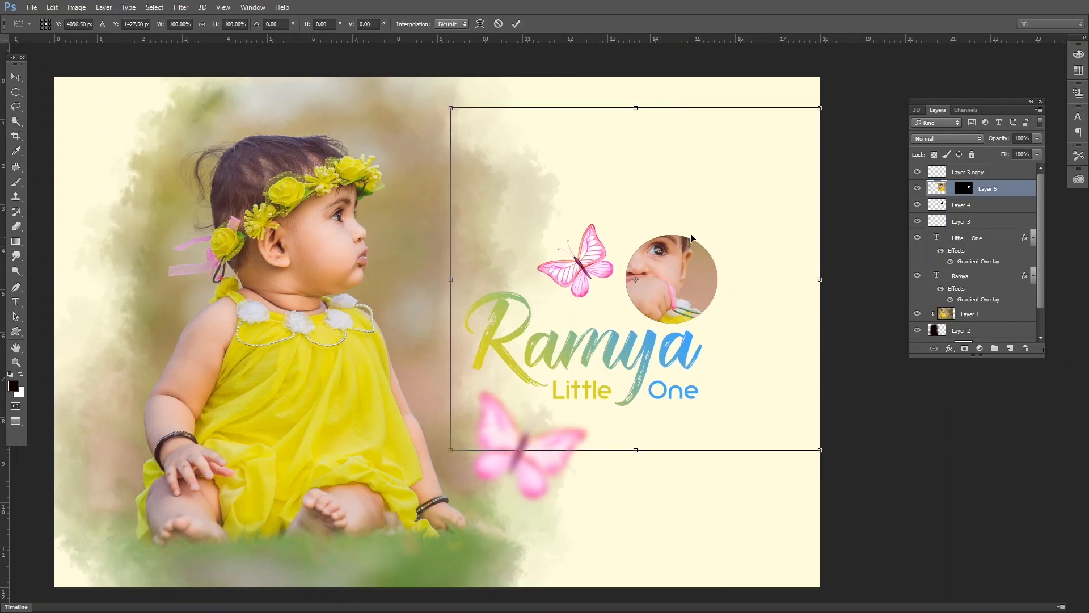
left_click_drag(822, 107, 705, 216)
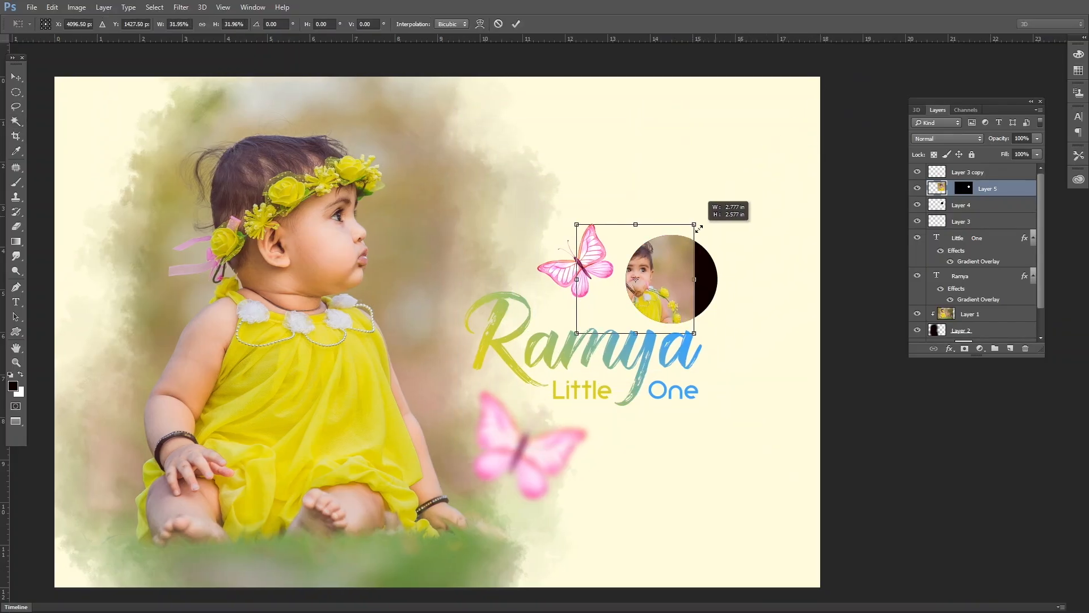
left_click_drag(666, 248, 683, 282)
key("Return")
scroll(676, 279, "up", 1)
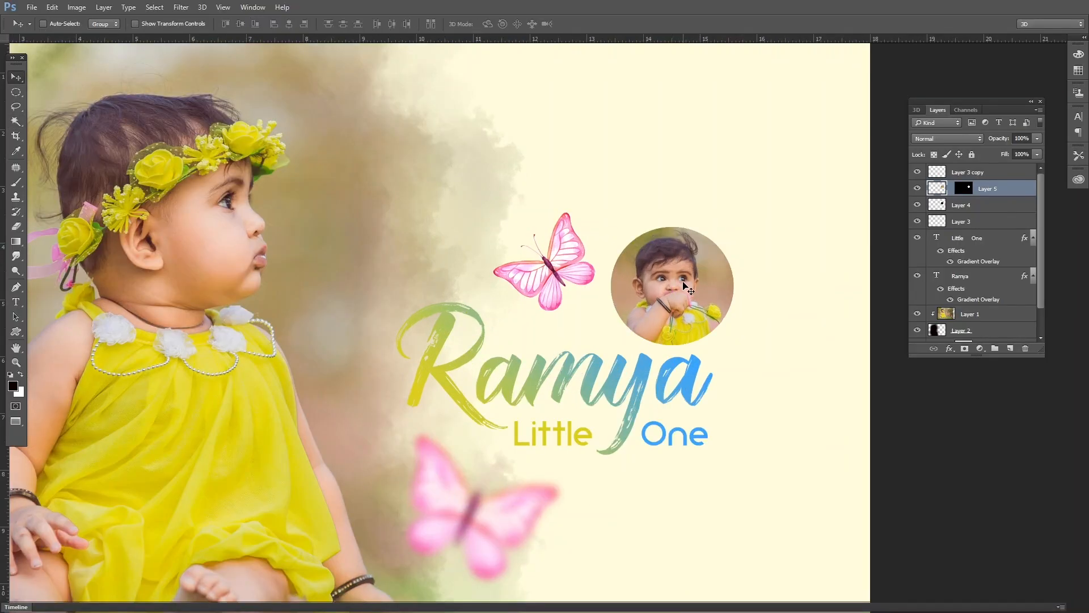
Link the circular photo to its mask, select it together with the black circle, and move both below the start of the name
right_click(681, 271)
left_click(668, 276)
right_click(681, 261)
left_click(658, 255)
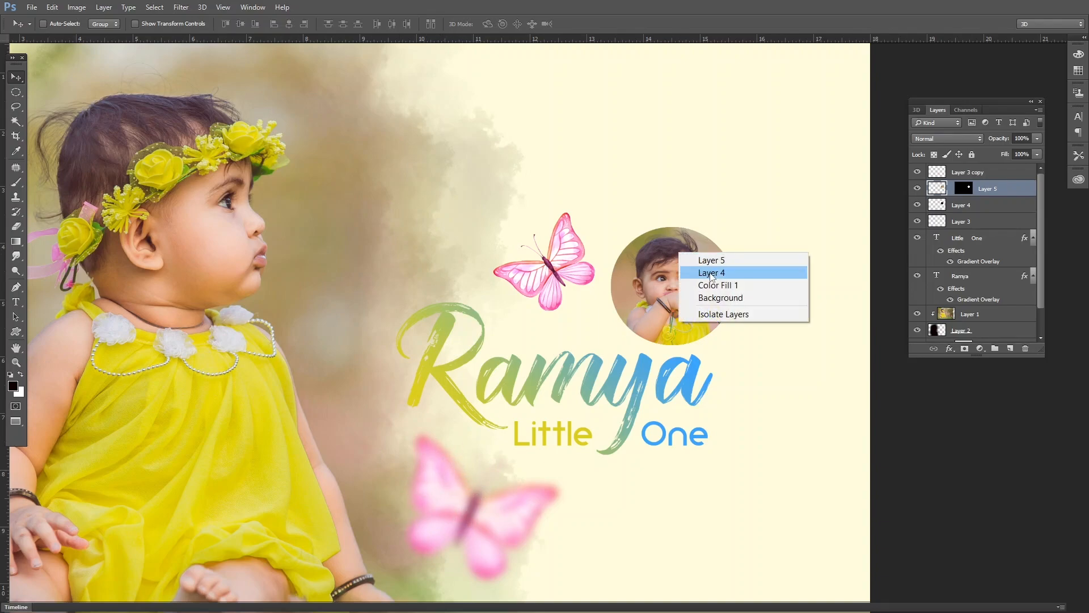
left_click(710, 274)
right_click(700, 266)
left_click(713, 283)
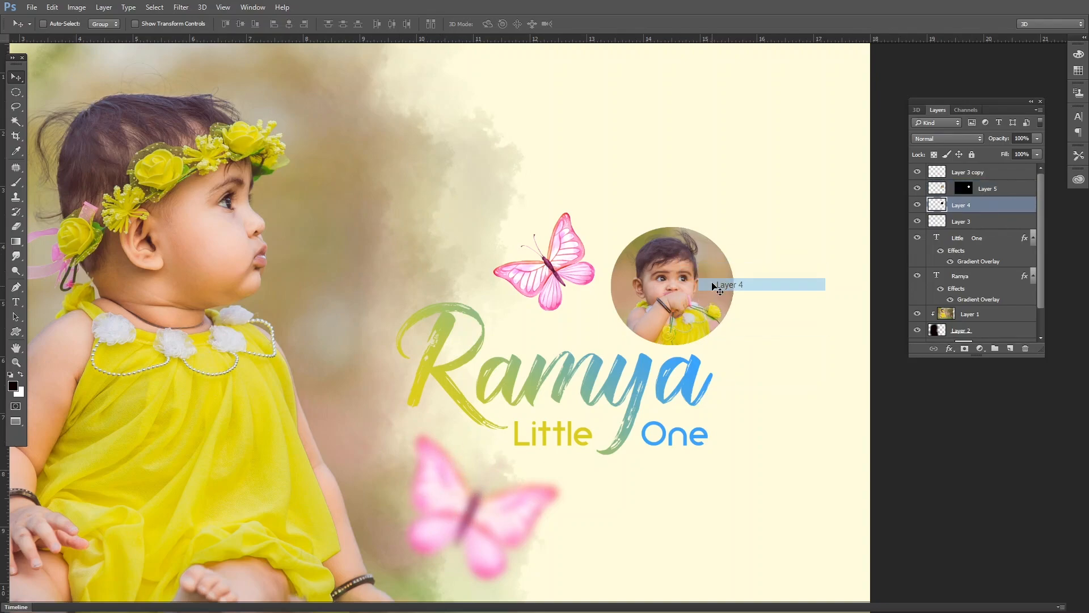
left_click_drag(713, 283, 675, 299)
left_click(693, 273, "ctrl+shift")
key("ctrl+z")
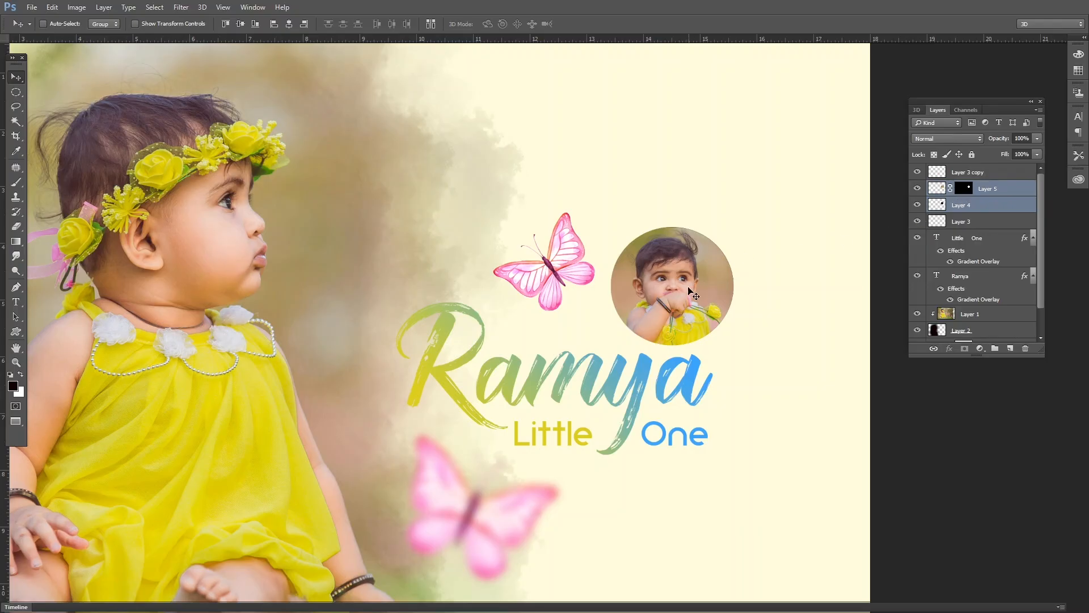
left_click_drag(671, 292, 707, 254)
left_click_drag(720, 234, 510, 434)
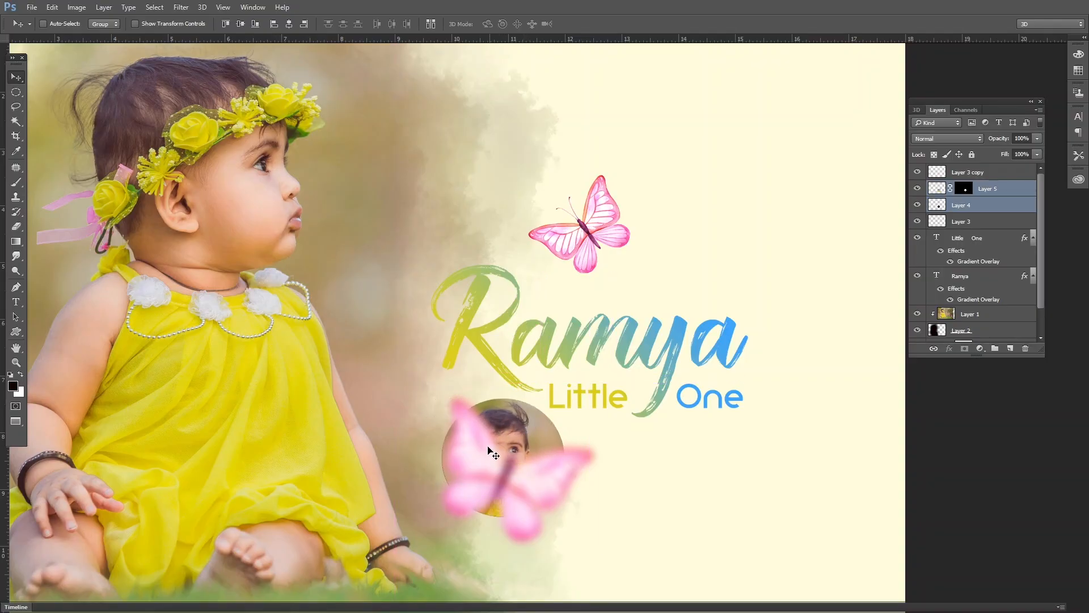
Move the blurred butterfly to the right of the circular photo, below the caption, and rotate it counterclockwise
right_click(489, 453)
left_click(511, 459)
left_click_drag(509, 385, 700, 390)
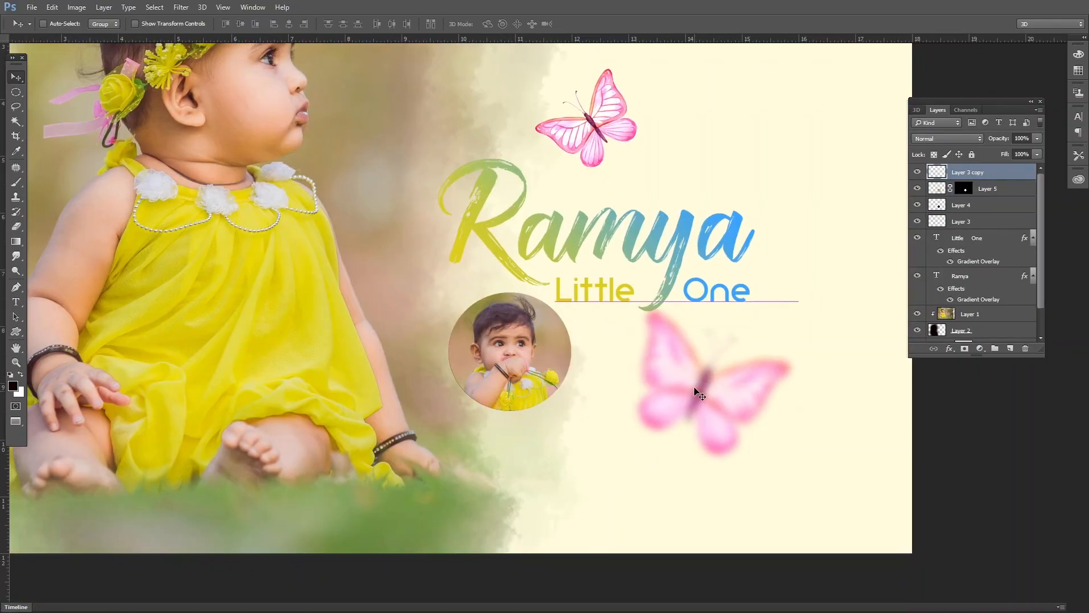
key("ctrl+t")
left_click_drag(771, 353, 732, 175)
left_click_drag(823, 271, 798, 250)
left_click_drag(685, 352, 650, 346)
left_click_drag(775, 282, 782, 289)
key("Return")
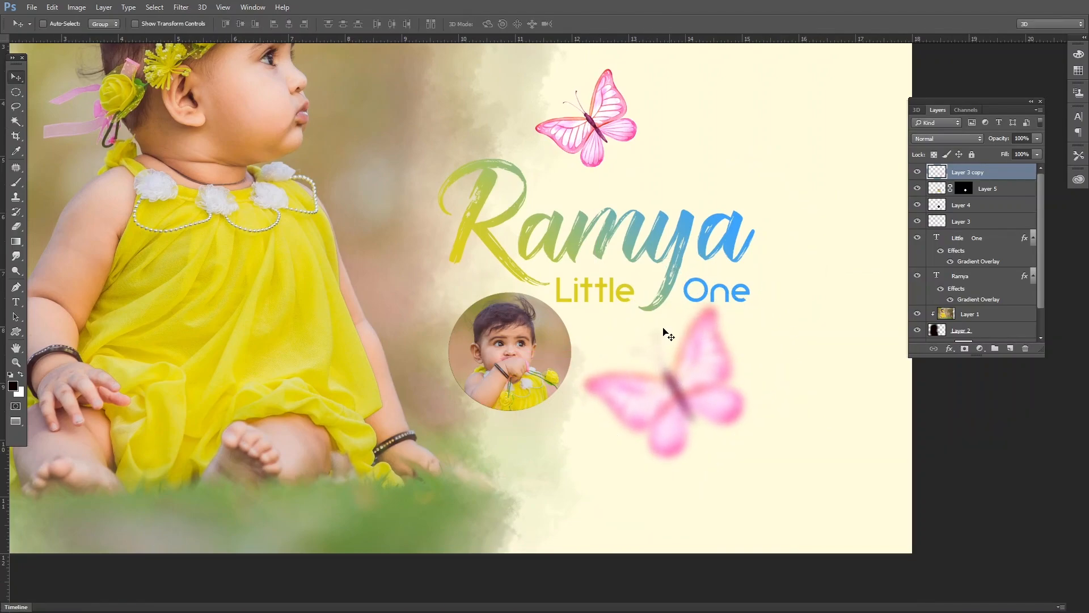
Bring the sharp butterfly closer above the name, rotate it clockwise and reduce its size slightly
right_click(602, 108)
left_click(610, 114)
left_click_drag(610, 108, 596, 234)
key("ctrl+t")
left_click_drag(675, 224, 698, 197)
left_click_drag(595, 177, 594, 199)
key("Return")
left_click_drag(600, 386, 607, 322)
Select the name, caption, both butterflies and the circular photo with its black circle, and move them all up together
right_click(556, 295)
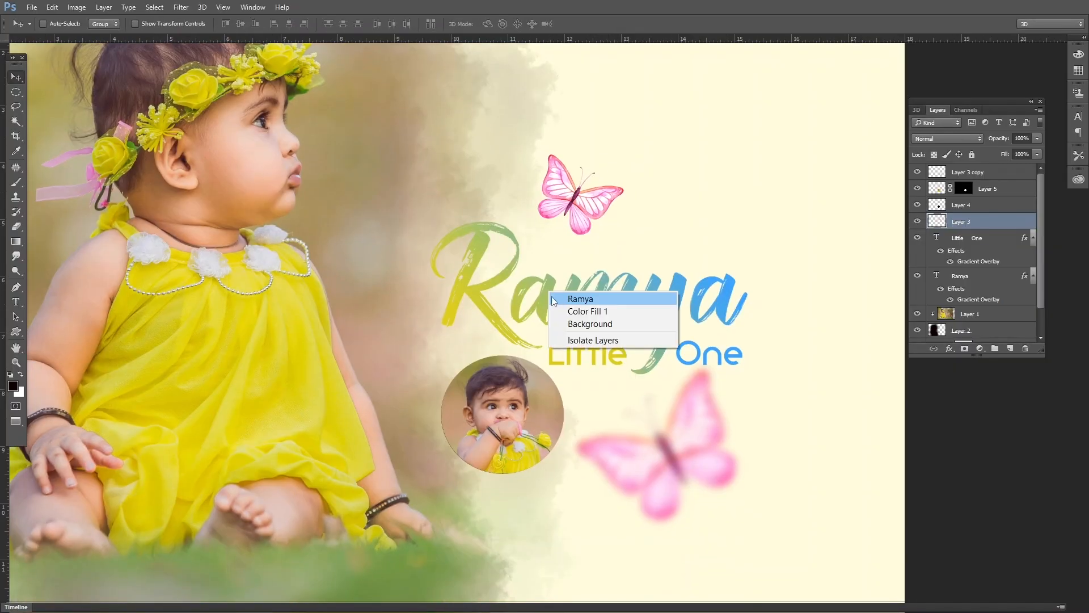
left_click(574, 297)
left_click(579, 350, "shift")
left_click(662, 439, "shift")
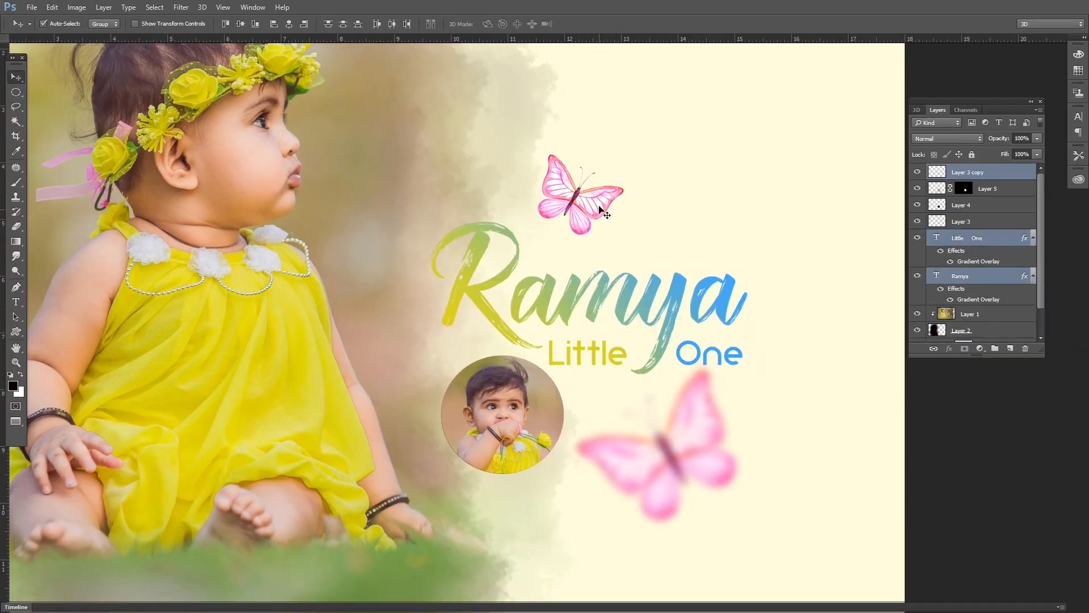
left_click(598, 208, "shift")
left_click(524, 403, "shift")
right_click(519, 389)
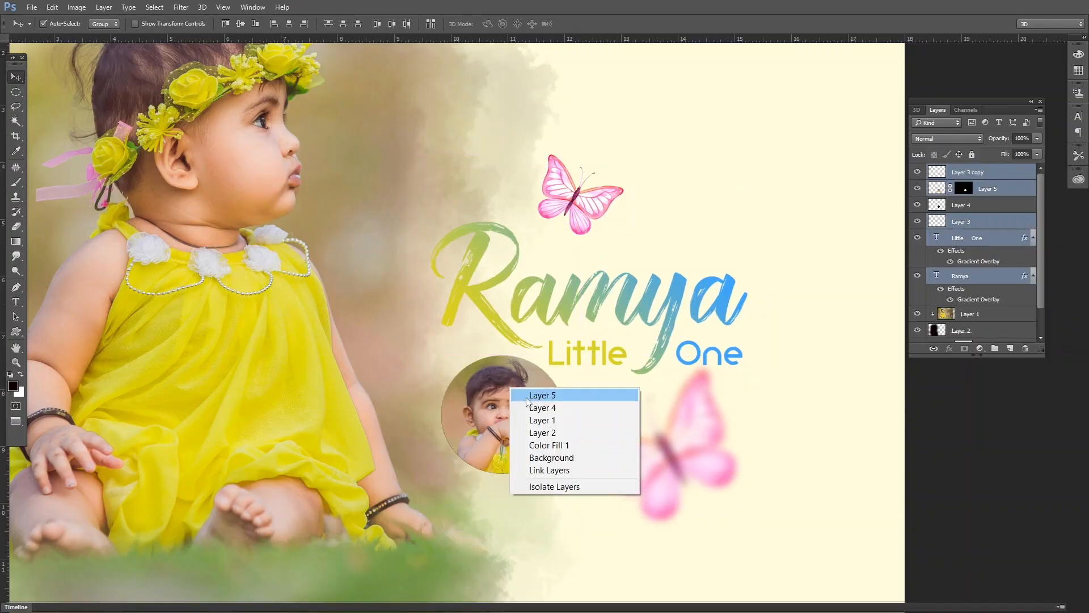
left_click(540, 395, "shift")
key("ctrl+minus")
left_click_drag(673, 402, 679, 361)
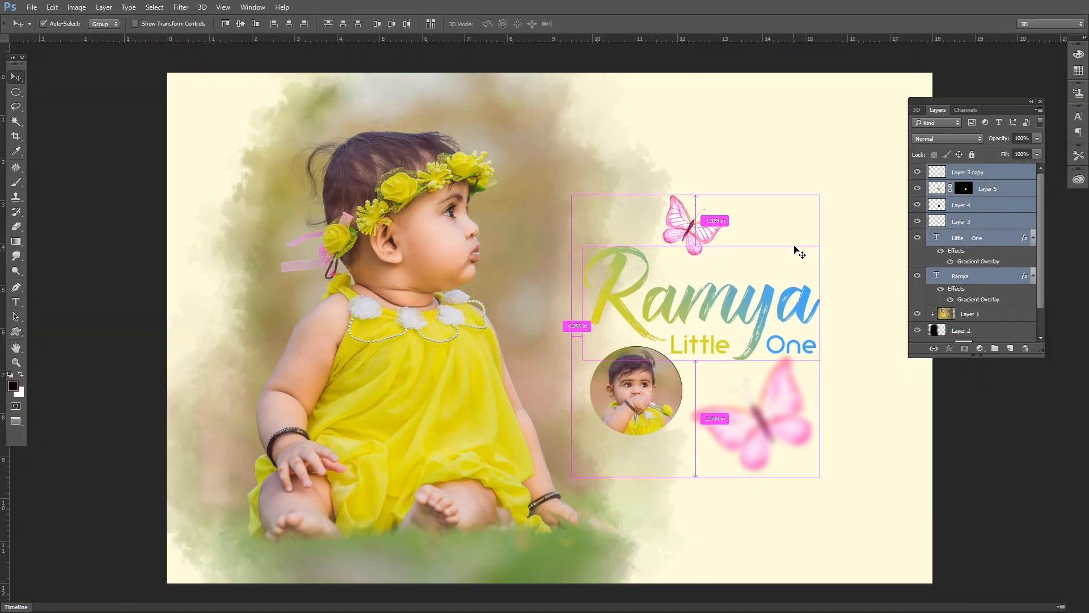
Scale the selected name, caption, butterflies and circular photo down slightly as one group
key("ctrl+t")
left_click_drag(821, 196, 815, 202)
double_click(687, 350)
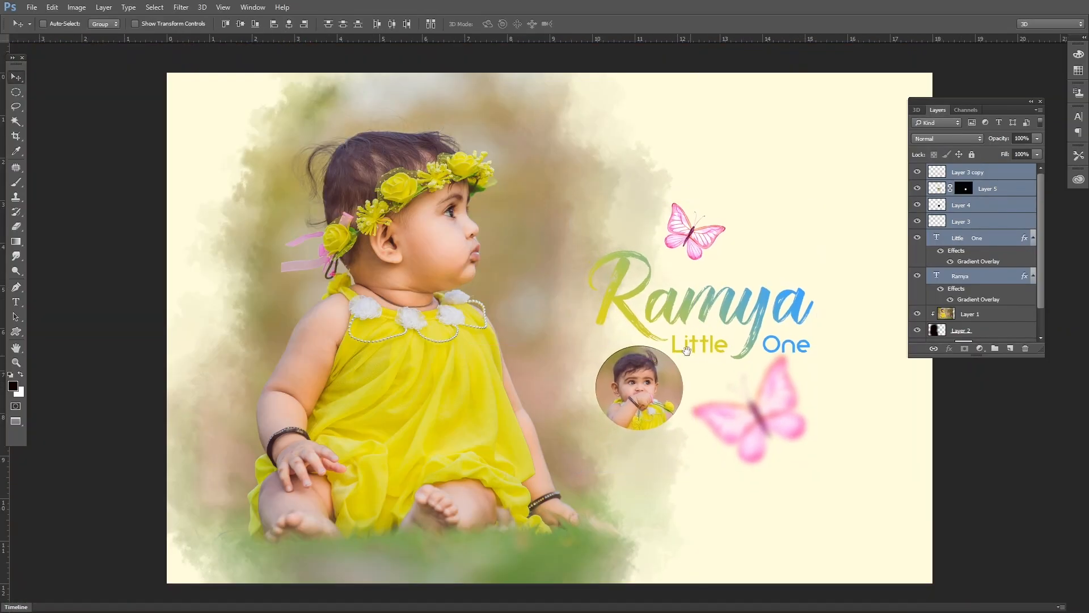
right_click(536, 288)
left_click(603, 246)
right_click(512, 291)
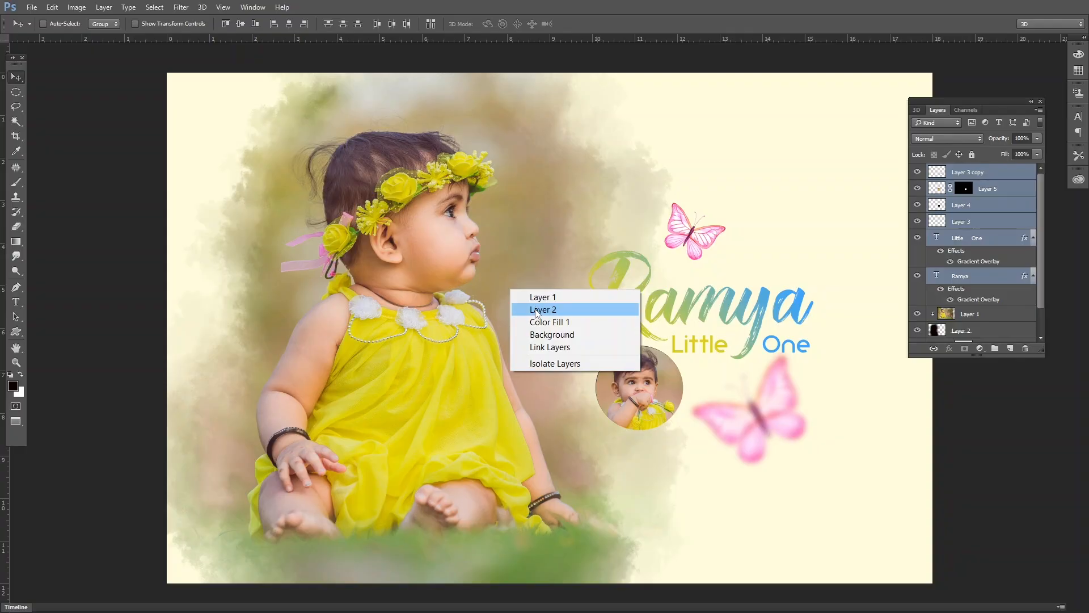
left_click(537, 311)
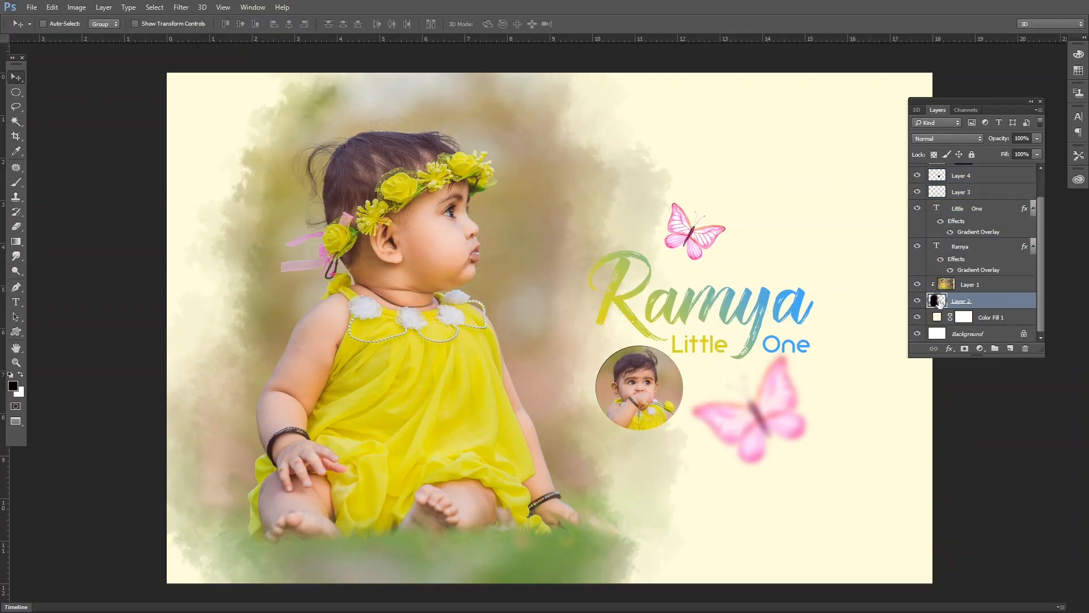
key("e")
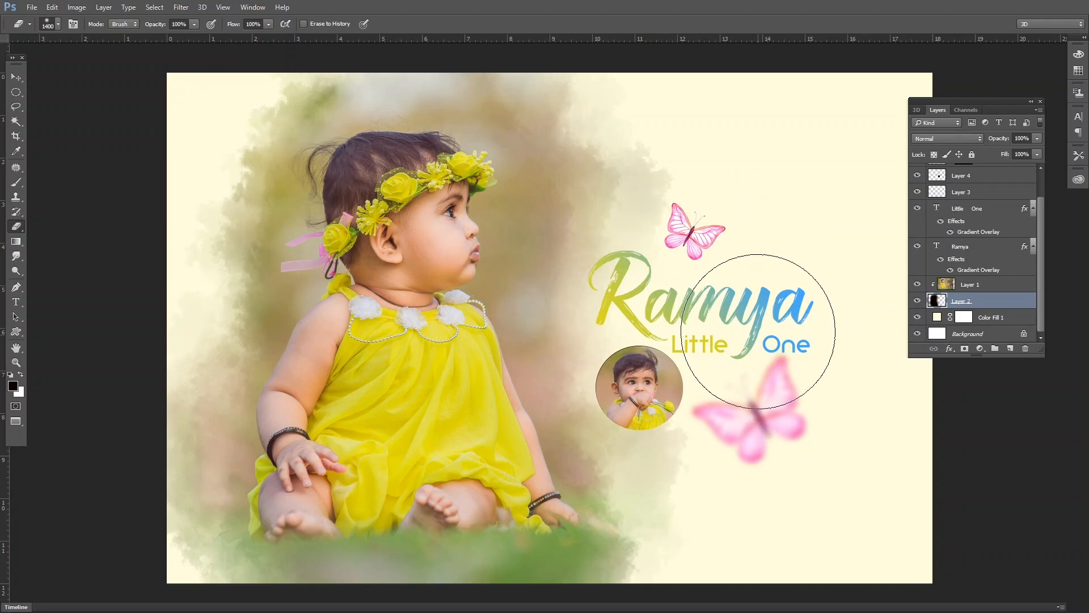
left_click_drag(739, 331, 709, 334)
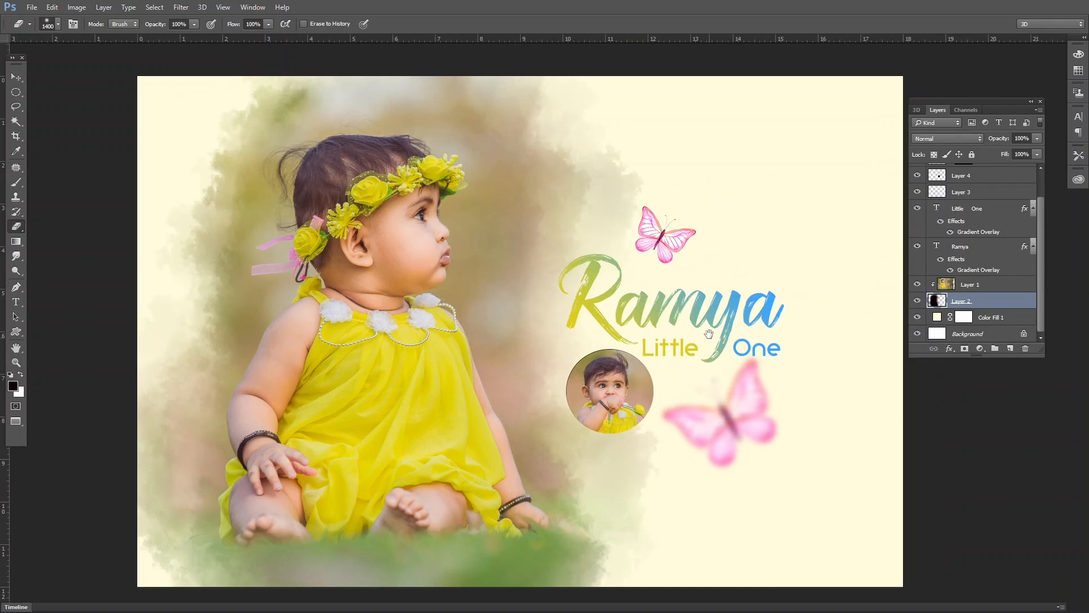
Add a Multiply drop shadow to the name text and set its opacity to about 48%
key("v")
right_click(678, 308)
left_click(684, 311)
scroll(680, 307, "up", 2)
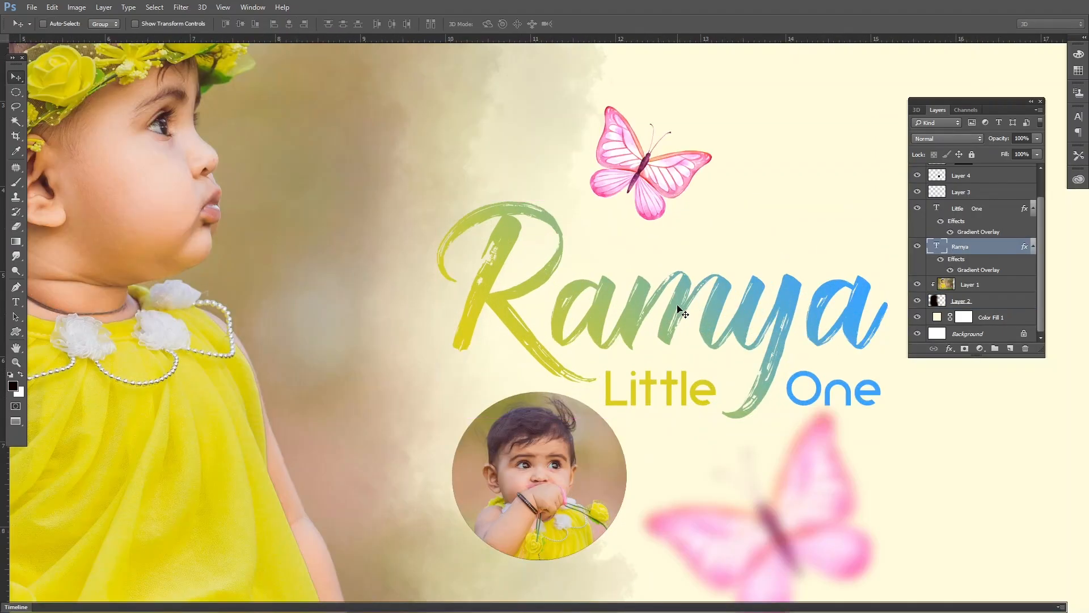
right_click(677, 305)
left_click(682, 308)
key("alt+l")
key("y")
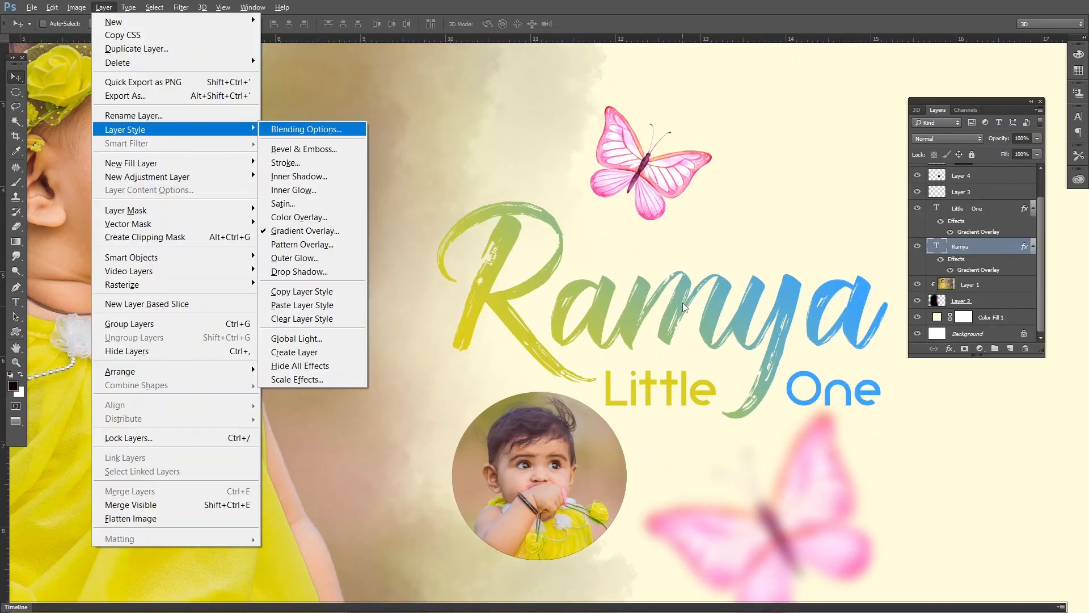
key("d")
left_click_drag(618, 108, 977, 235)
mouse_move(928, 293)
left_mouse_down()
mouse_move(910, 290)
mouse_move(920, 290)
left_mouse_up()
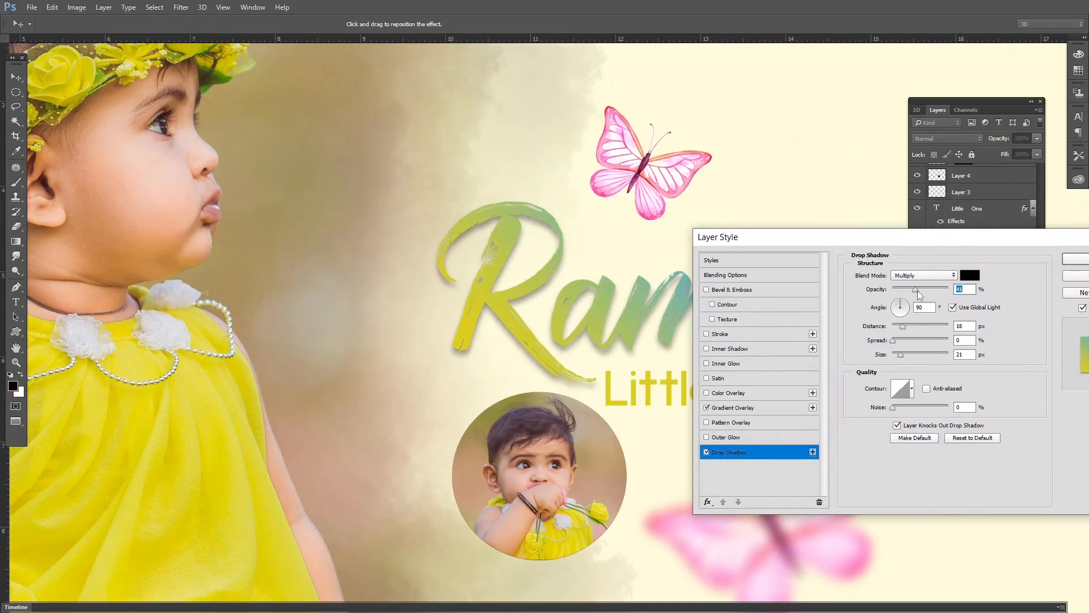
Set the colour of the name's drop shadow to dark green #30541c
left_click(969, 275)
left_click(294, 403)
mouse_move(767, 196)
left_mouse_down()
mouse_move(775, 173)
mouse_move(777, 185)
left_mouse_up()
left_click_drag(850, 202, 850, 211)
left_click_drag(798, 194, 784, 204)
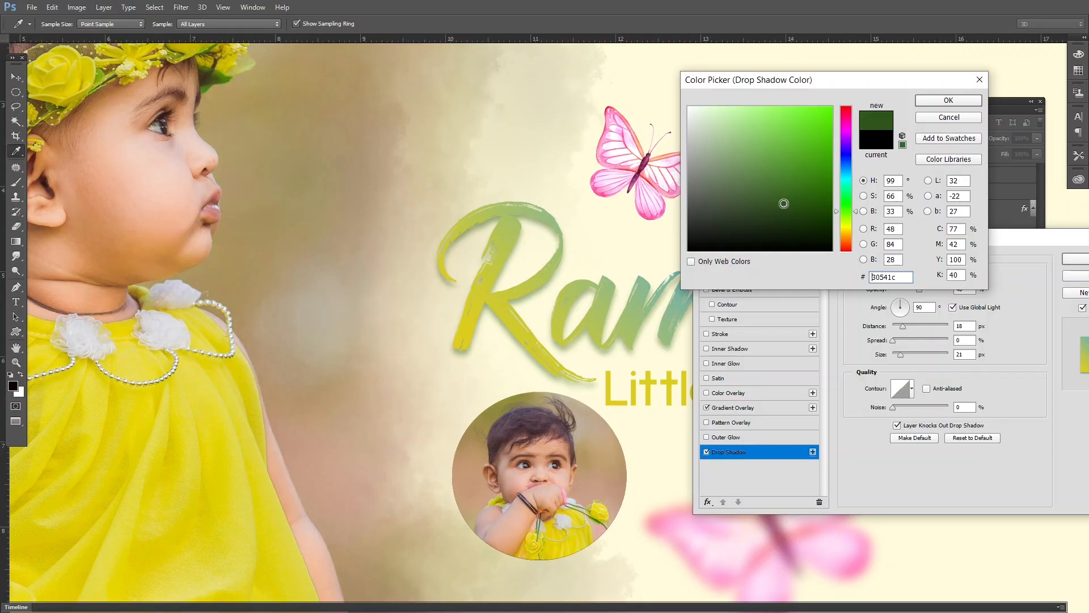
key("Return")
left_click(645, 299, "ctrl")
left_click(645, 299, "ctrl")
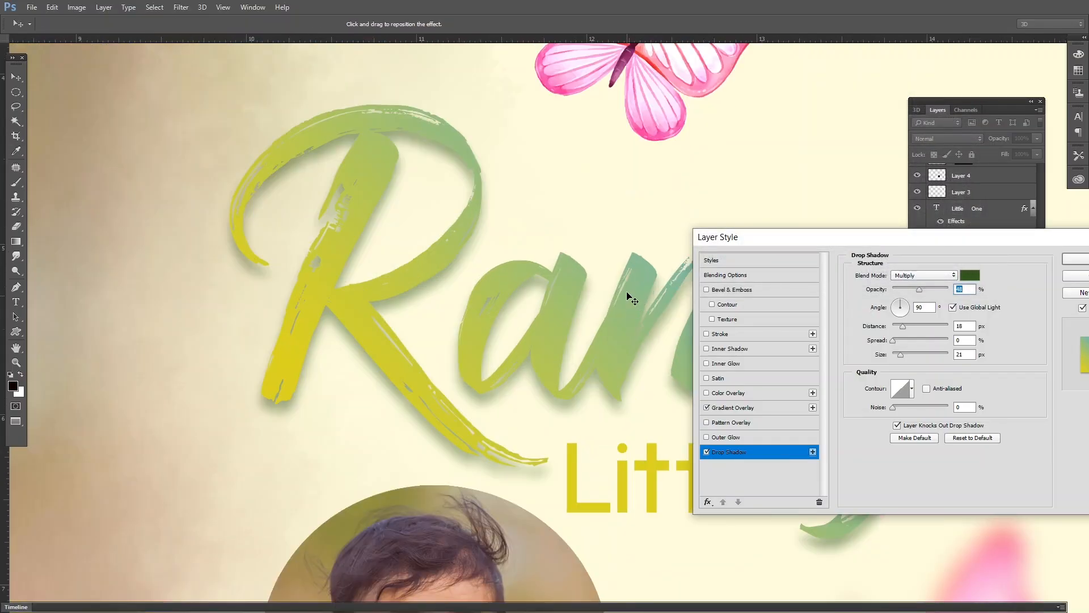
left_click(595, 324, "ctrl")
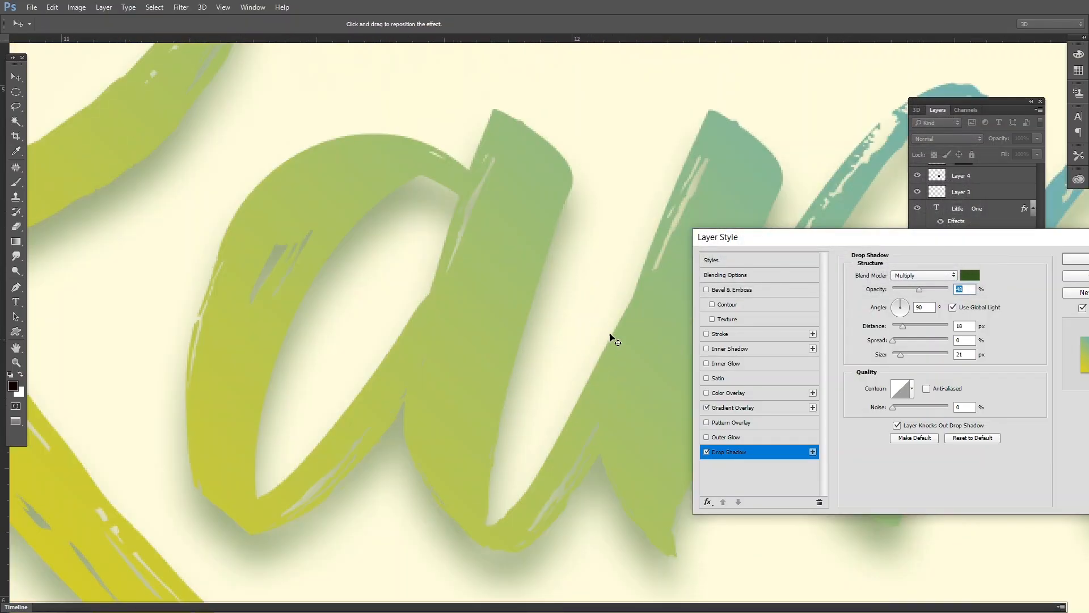
Add an outside stroke to the name text and colour it cream #fffcdc, matching the sheet background
key("ctrl+0")
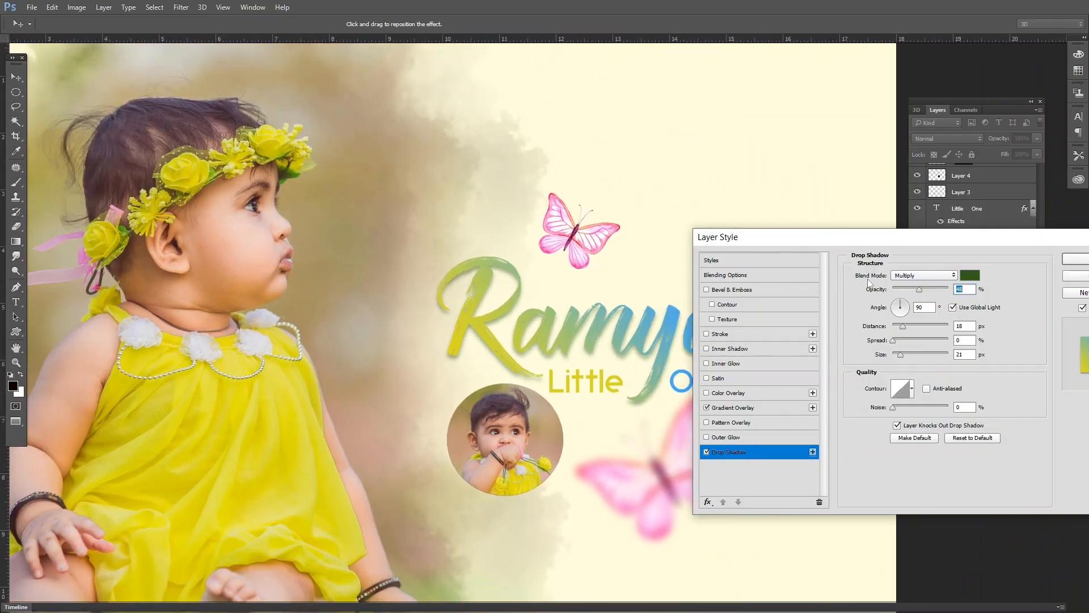
left_click_drag(833, 238, 889, 172)
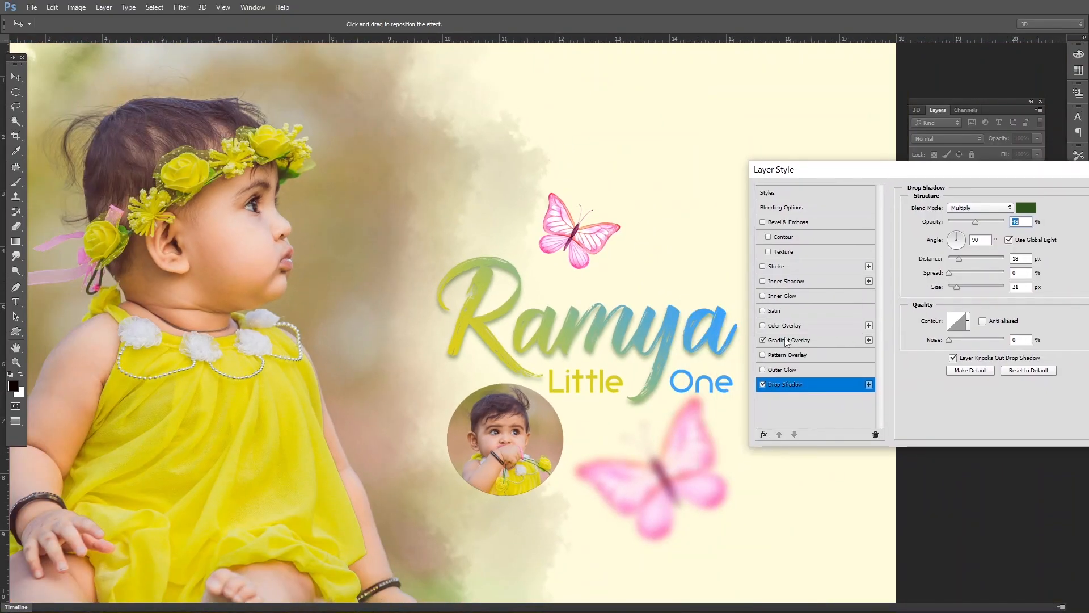
left_click(777, 265)
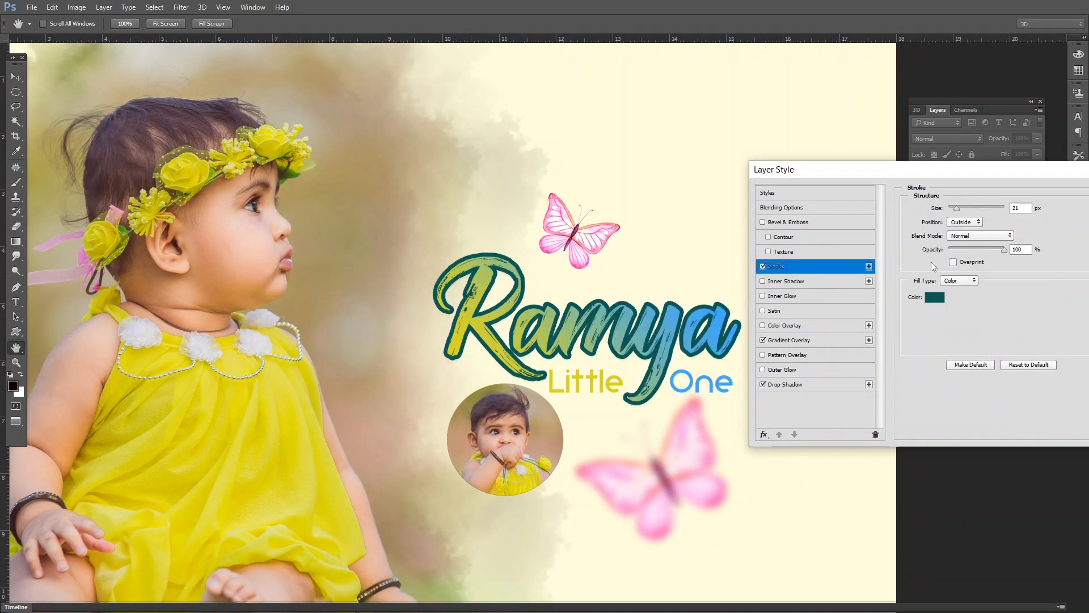
left_click(935, 297)
left_click(620, 280)
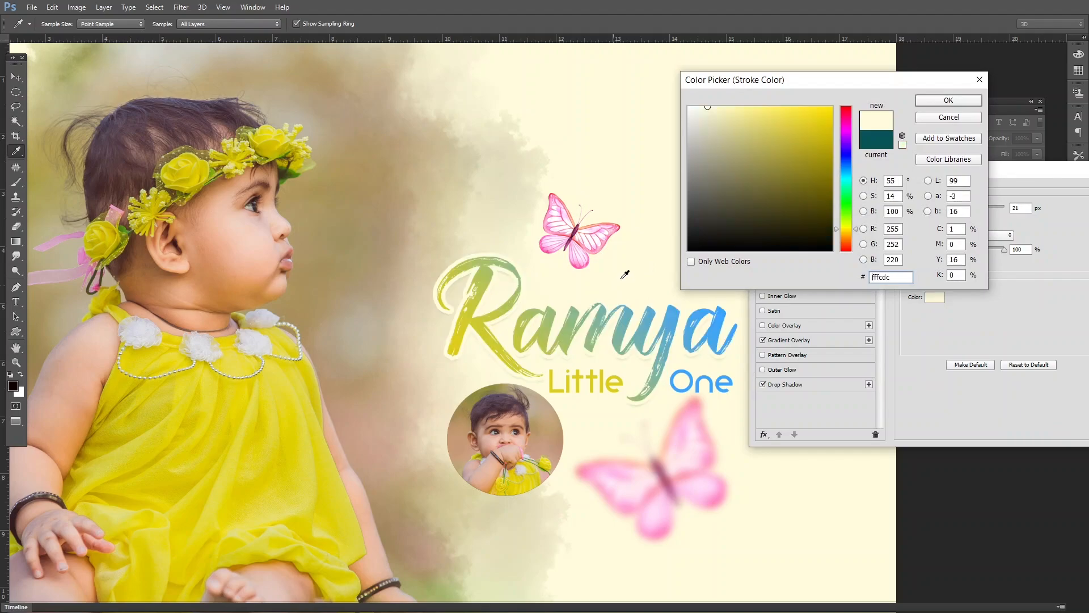
left_click(698, 203)
left_click_drag(740, 135, 690, 110)
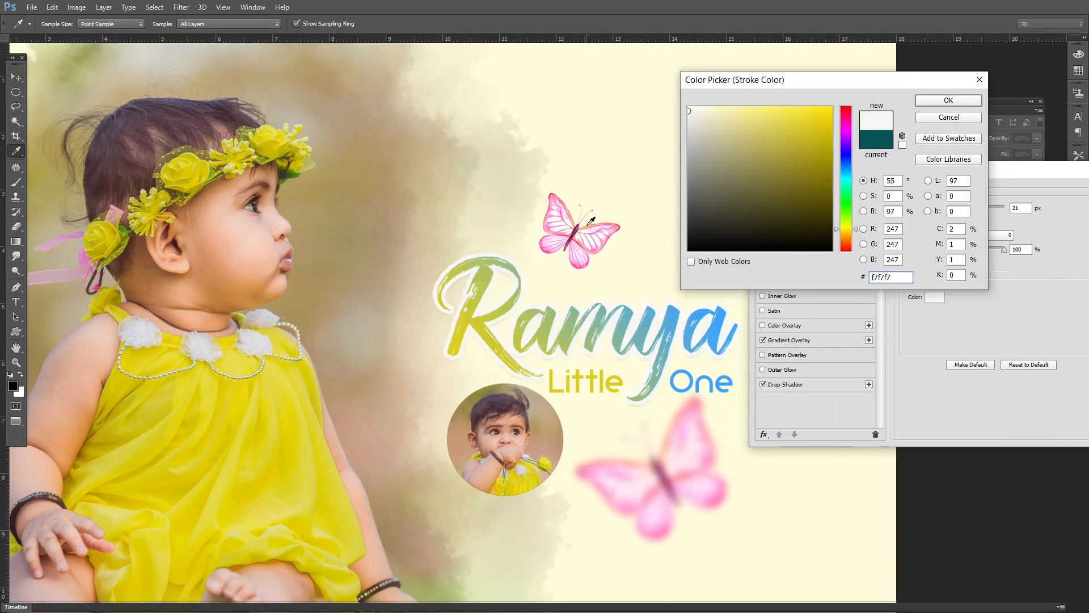
left_click(644, 233)
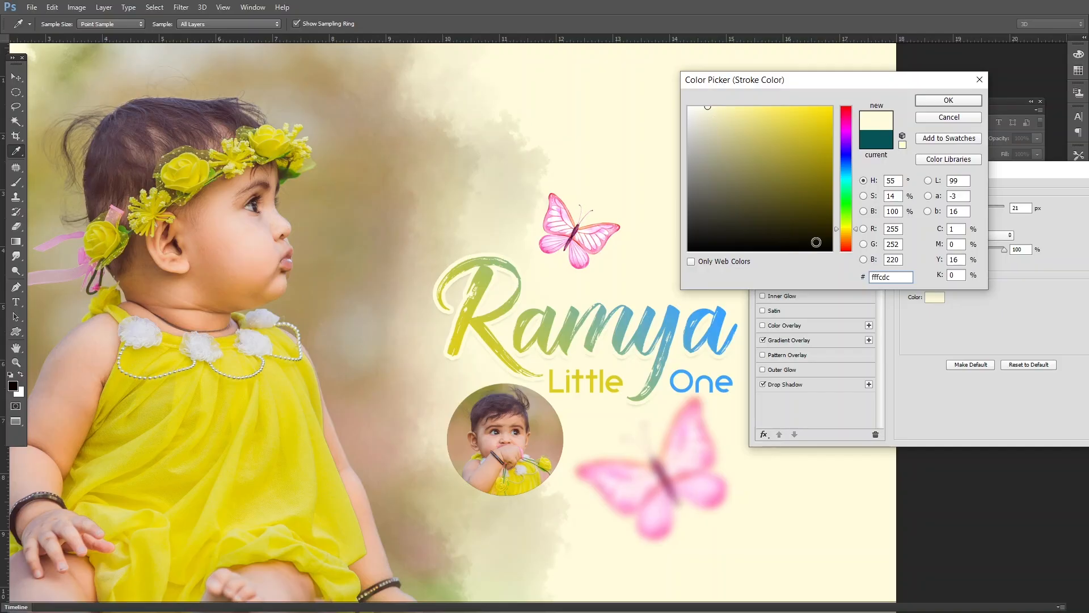
left_click(949, 101)
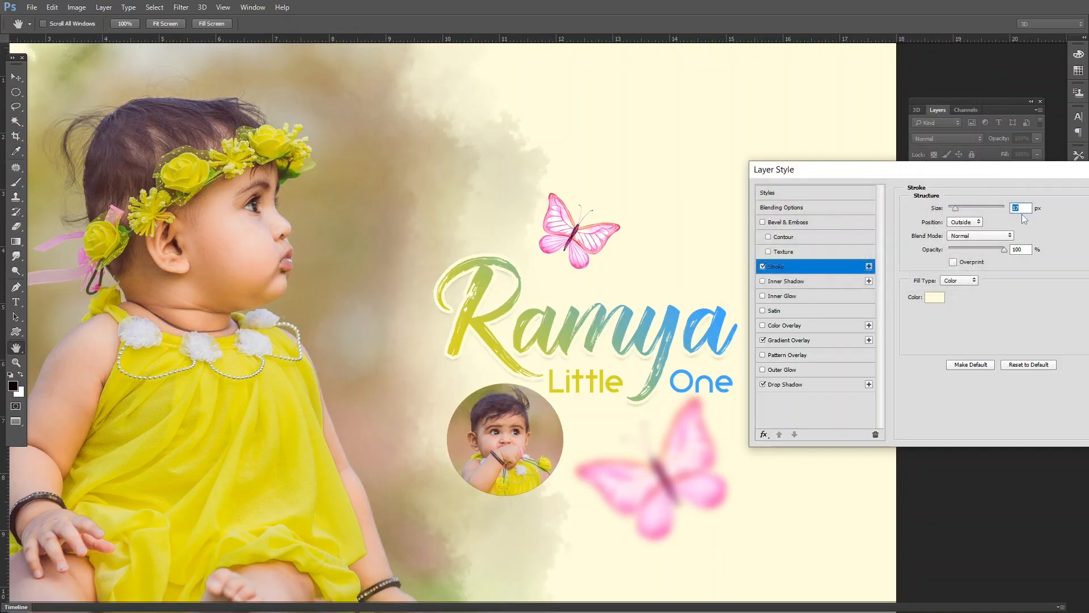
Reduce the name's stroke size to a thin outline of a few pixels and apply the layer style
double_click(1023, 209)
key("Down")
key("Down")
key("Down")
key("Down")
key("Down")
key("Down")
key("Down")
key("Down")
key("Down")
key("Down")
key("Down")
key("Down")
key("Down")
key("Down")
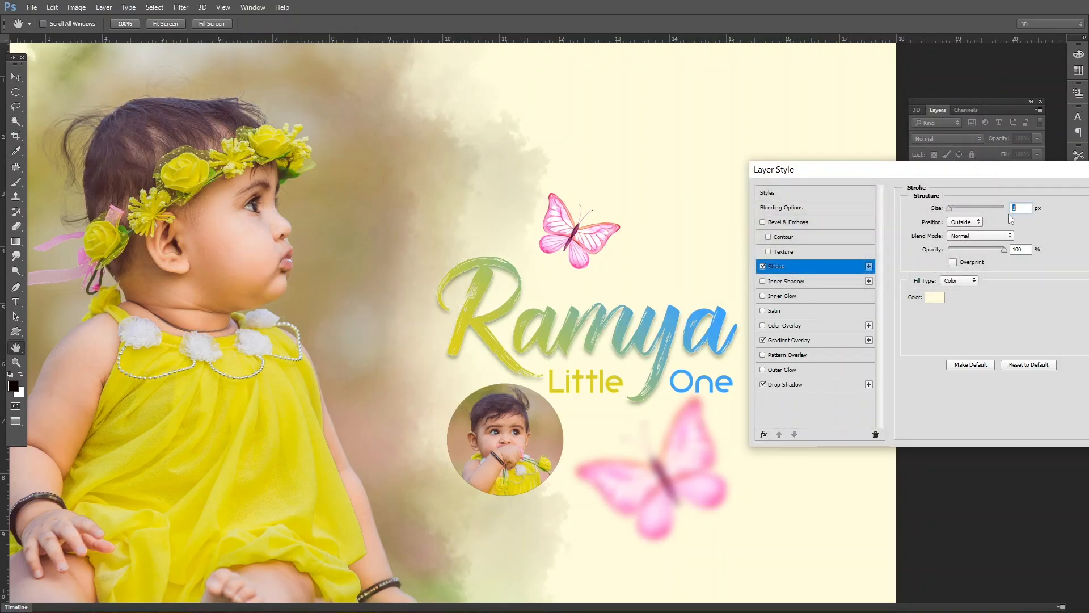
key("Up")
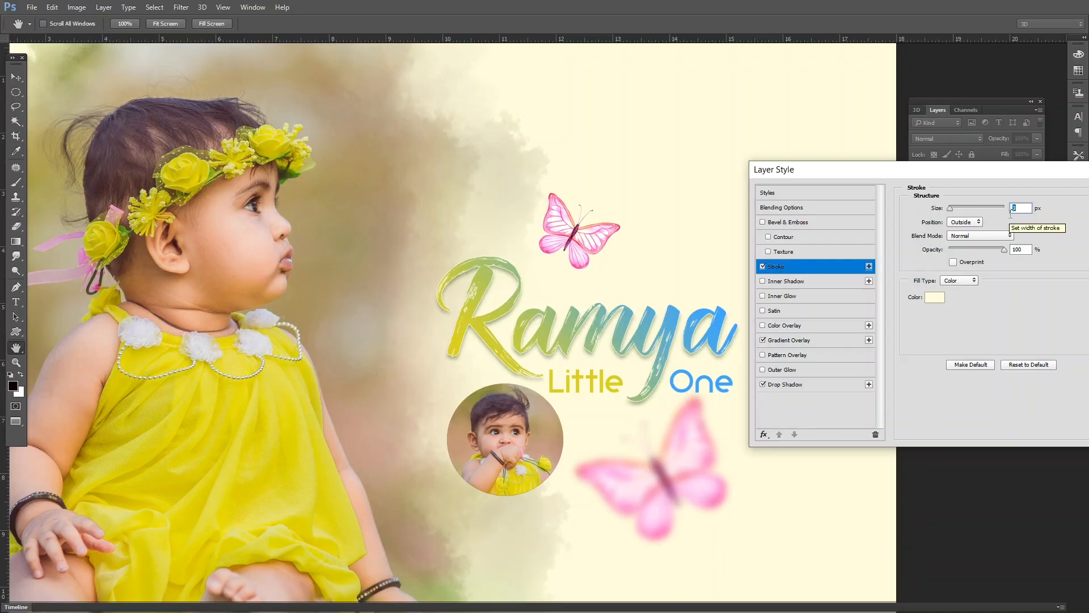
left_click(519, 324, "ctrl")
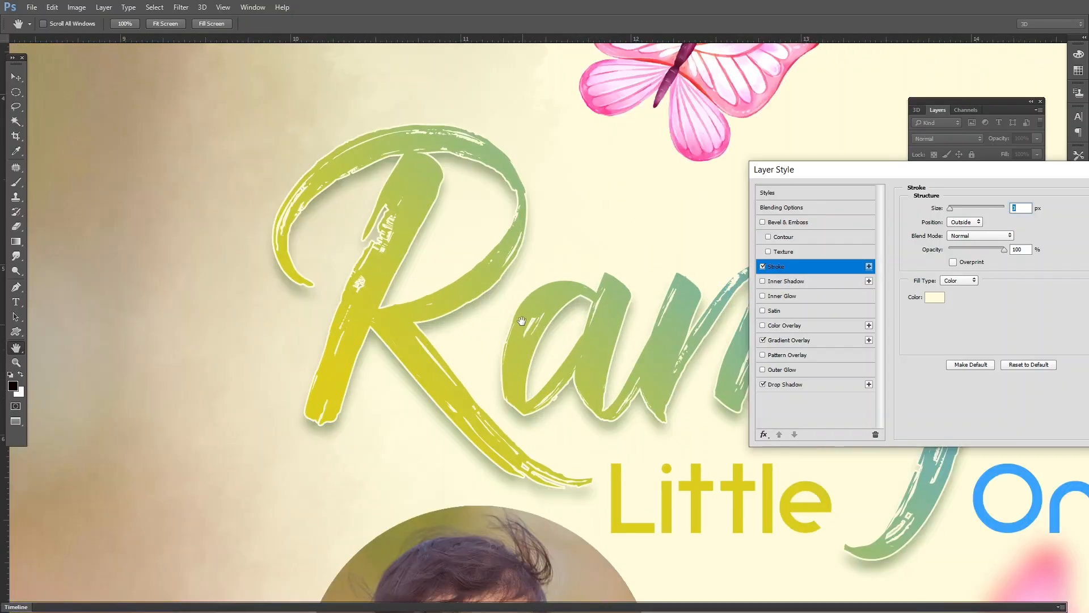
left_click_drag(1025, 177, 890, 174)
left_click(1018, 192)
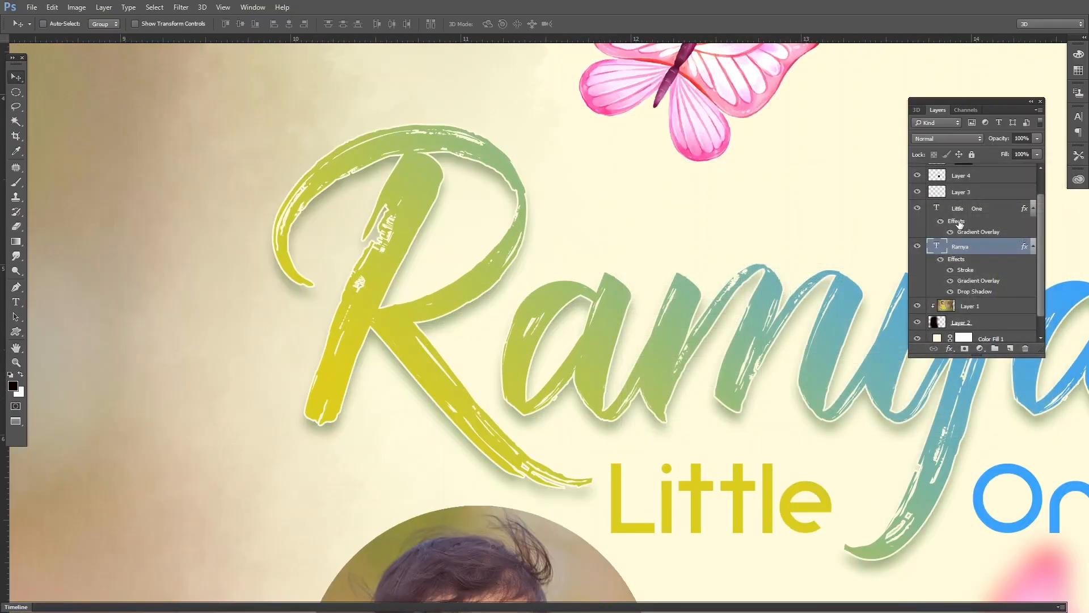
Recolour the small upper butterfly with Hue/Saturation, using hue +27 and saturation about -33
key("ctrl+minus")
key("ctrl+minus")
key("ctrl+minus")
key("ctrl+minus")
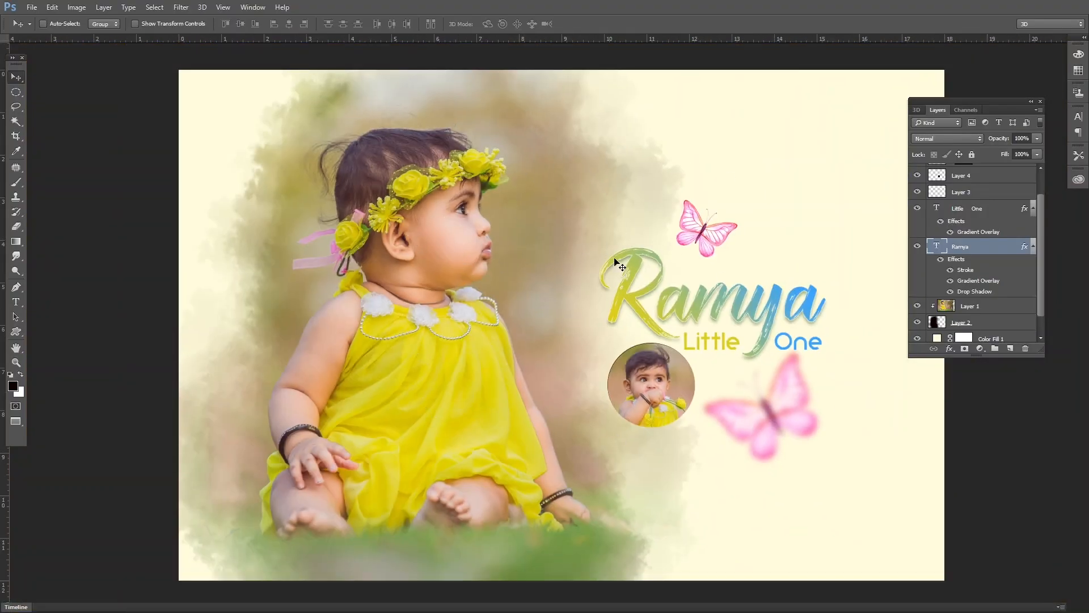
right_click(710, 237)
left_click(722, 245)
left_click_drag(720, 243, 726, 240)
key("ctrl+z")
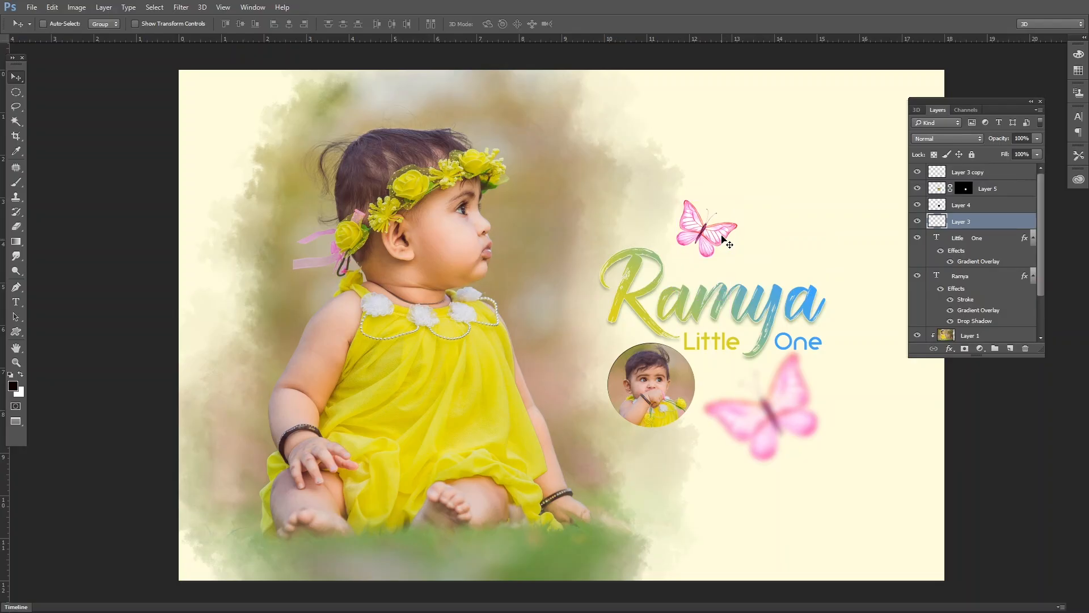
left_click(710, 227, "ctrl")
key("ctrl+u")
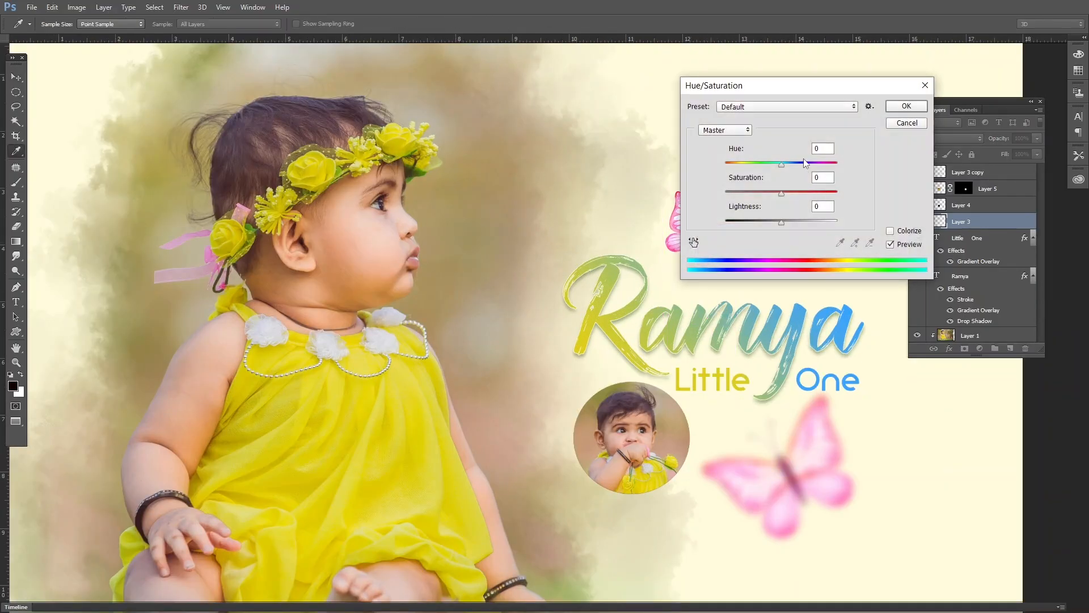
left_click_drag(800, 85, 860, 78)
mouse_move(838, 158)
left_mouse_down()
mouse_move(821, 168)
mouse_move(870, 163)
mouse_move(823, 187)
mouse_move(853, 155)
mouse_move(822, 160)
mouse_move(867, 160)
mouse_move(858, 165)
left_mouse_up()
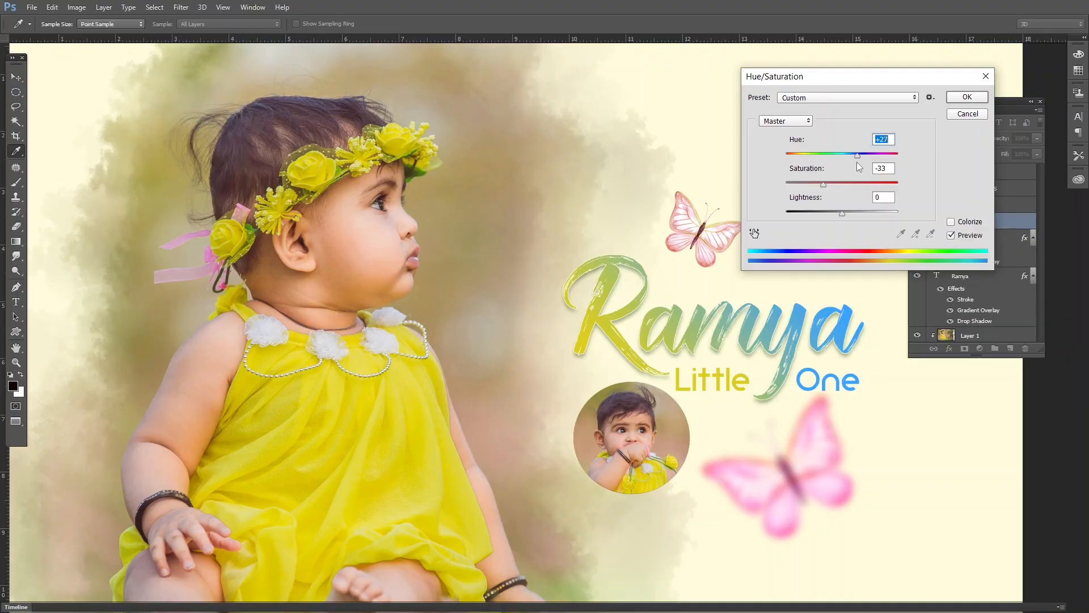
left_click(823, 185)
key("Return")
key("v")
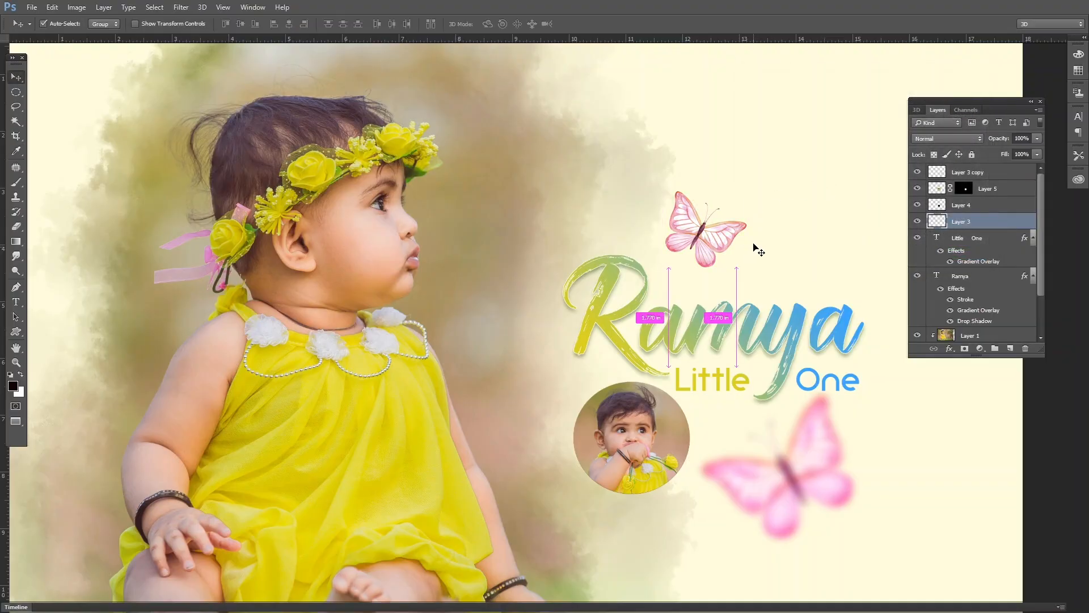
Open the orange butterflies vector 2095795 from the Sheets no-1 folder, rasterized at 500 pixels/inch in CMYK Color
key("ctrl+minus")
right_click(791, 407)
left_click(811, 405)
left_click_drag(790, 406, 793, 410)
key("alt+Tab")
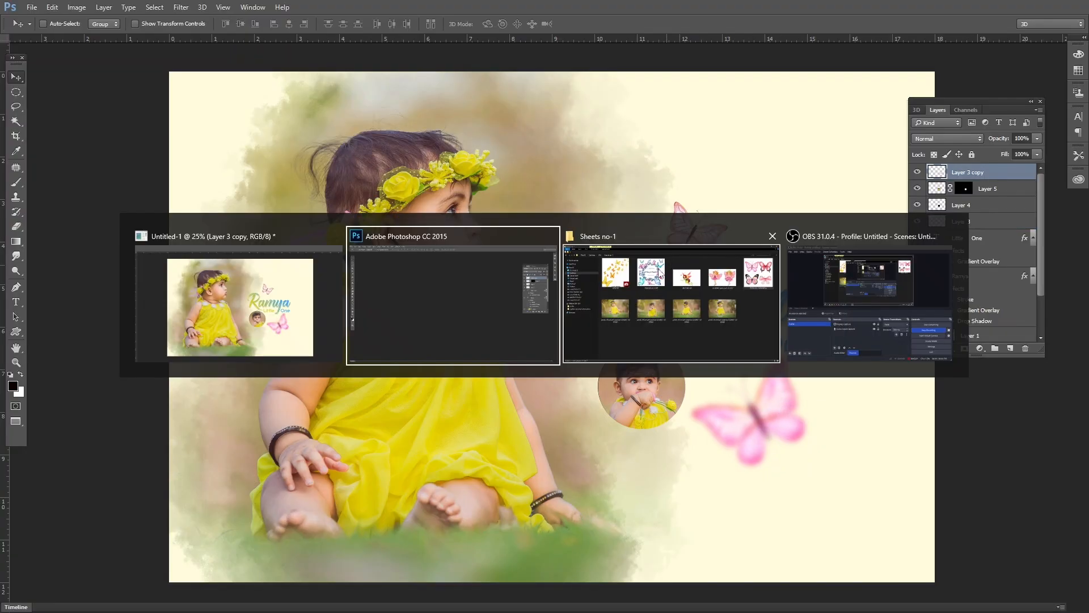
left_click(666, 262)
key("alt+Tab")
left_click_drag(251, 156, 548, 277)
key("Escape")
key("alt+Tab")
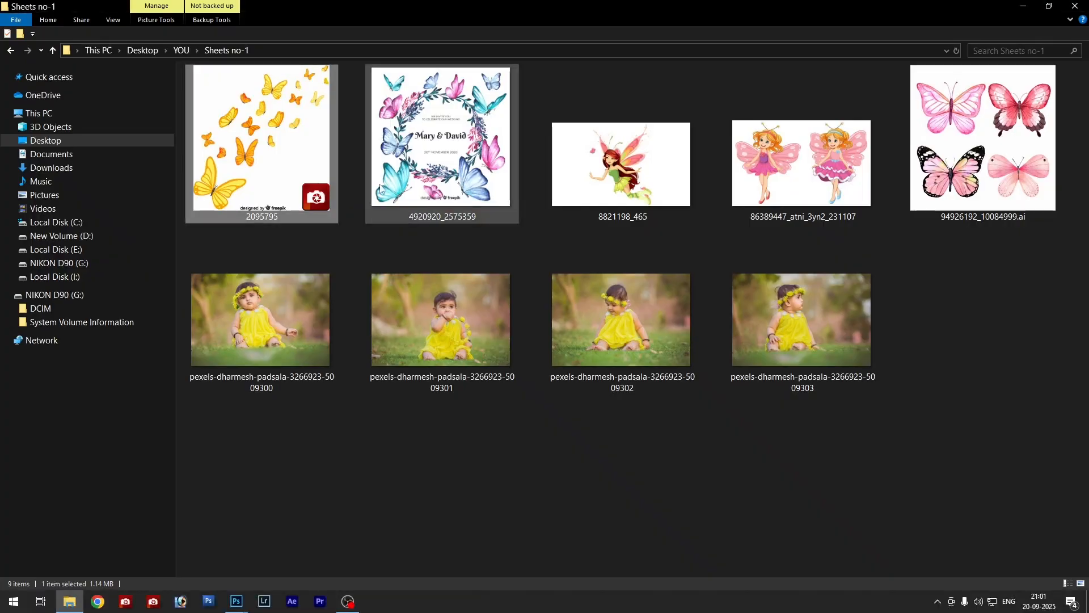
left_click_drag(301, 158, 499, 9)
key("alt+Tab")
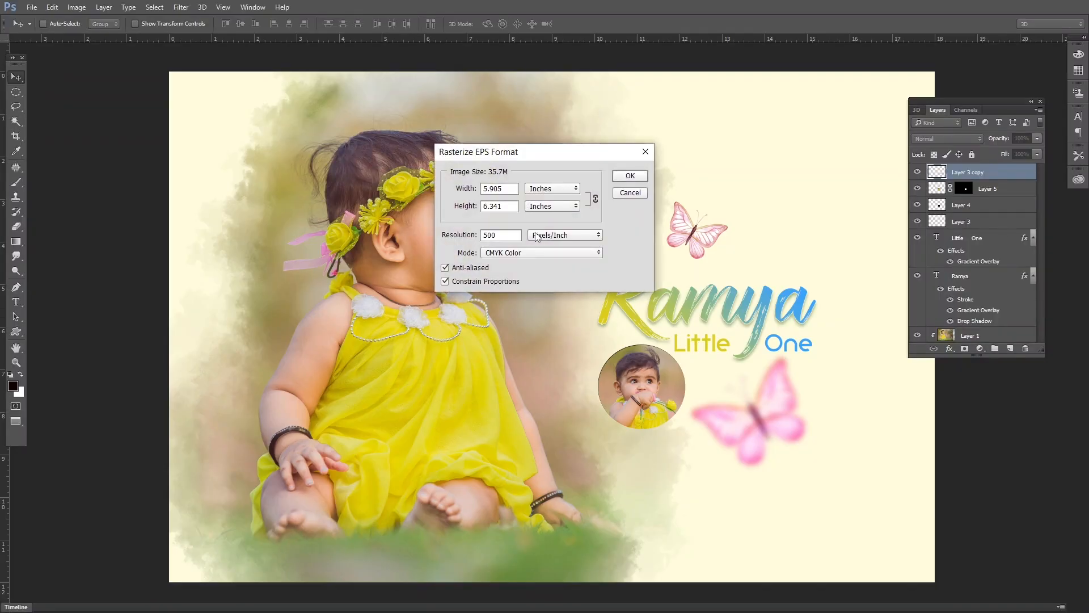
key("Return")
key("l")
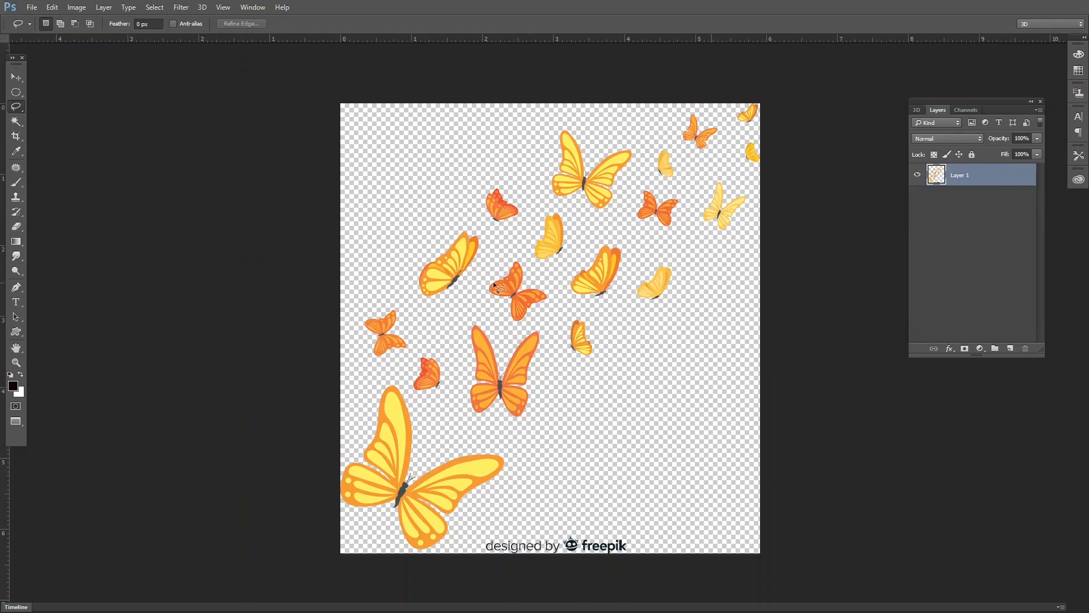
Lasso one orange butterfly, cut it out, close its file and paste it into the album sheet above the name
mouse_move(607, 318)
left_mouse_down()
mouse_move(631, 267)
mouse_move(621, 328)
left_mouse_up()
key("ctrl+z")
mouse_move(562, 265)
left_mouse_down()
mouse_move(601, 307)
mouse_move(801, 258)
mouse_move(764, 230)
mouse_move(786, 244)
left_mouse_up()
key("ctrl+x")
key("ctrl+w")
key("n")
key("ctrl+v")
key("v")
key("ctrl+t")
key("Return")
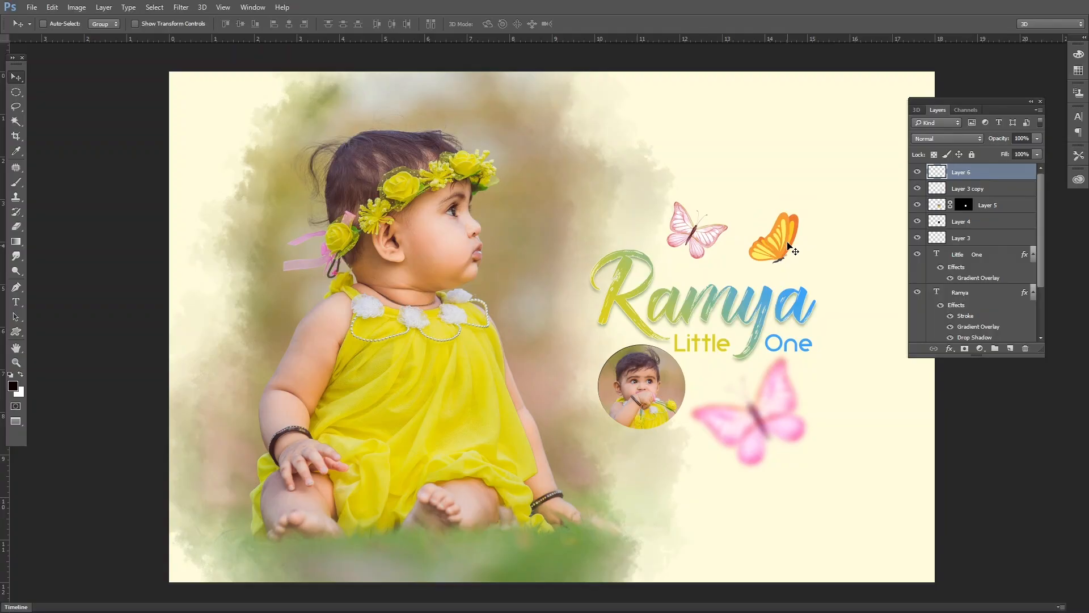
Flip the orange butterfly horizontally and enlarge it slightly
key("ctrl+t")
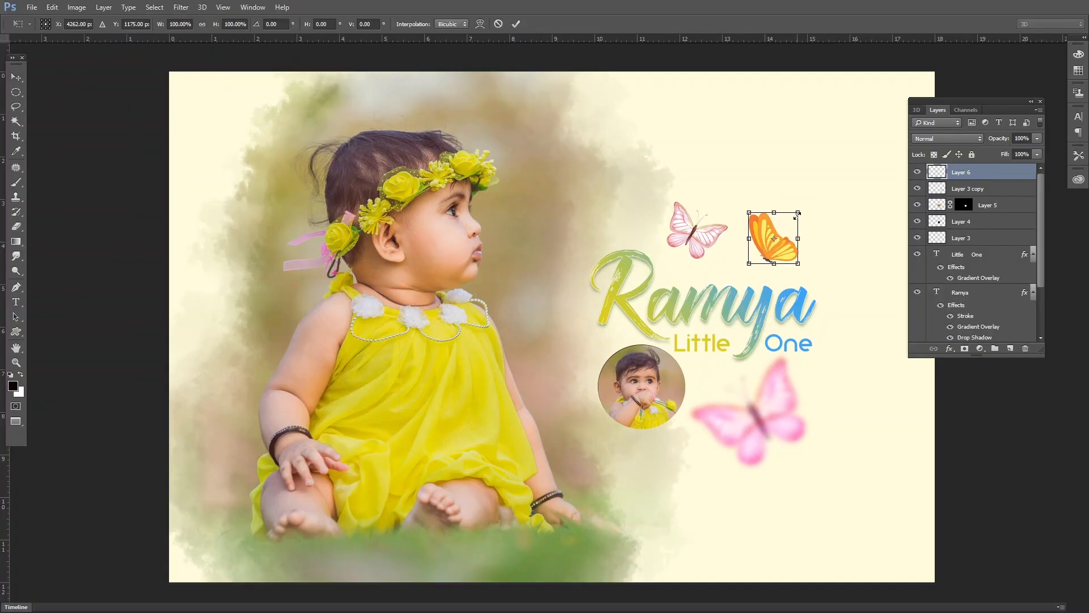
left_click_drag(797, 214, 803, 208)
key("Return")
Delete the orange butterfly from the album sheet
mouse_move(704, 245)
left_mouse_down()
mouse_move(633, 200)
mouse_move(700, 243)
left_mouse_up()
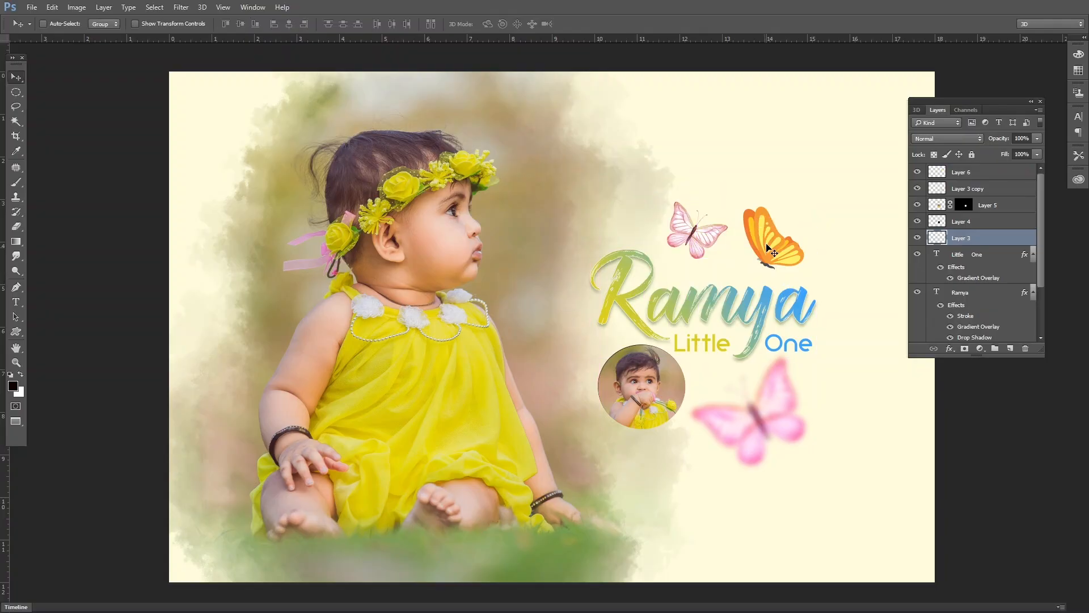
right_click(766, 244)
left_click(786, 251)
mouse_move(774, 248)
left_mouse_down()
mouse_move(783, 229)
mouse_move(775, 246)
left_mouse_up()
key("Delete")
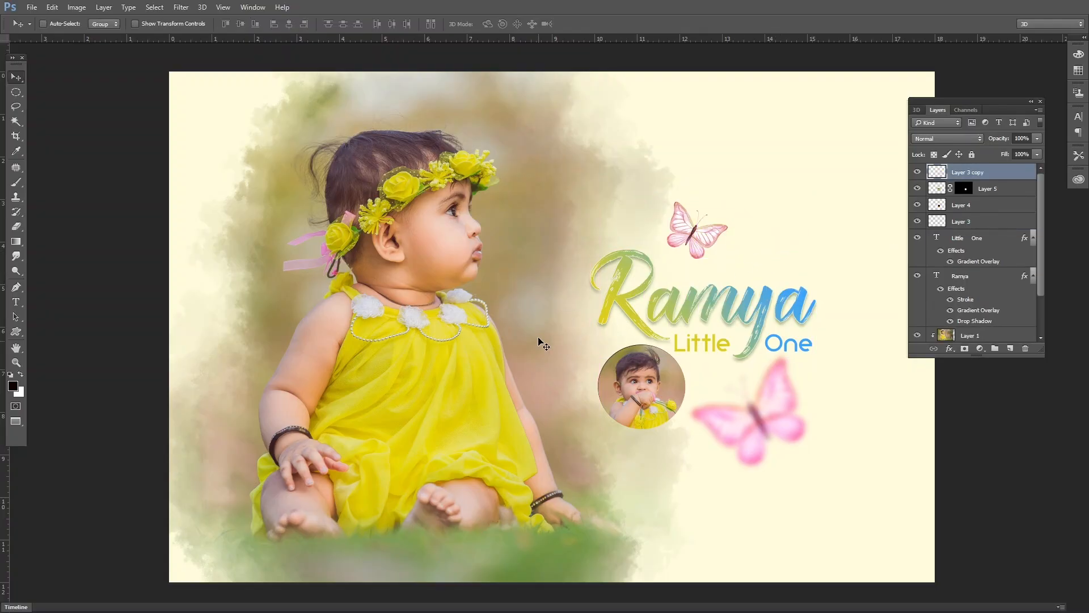
Select the main baby photo on Layer 1 and open it in the Camera Raw Filter
scroll(499, 324, "down", 1)
scroll(488, 335, "up", 1)
right_click(461, 316)
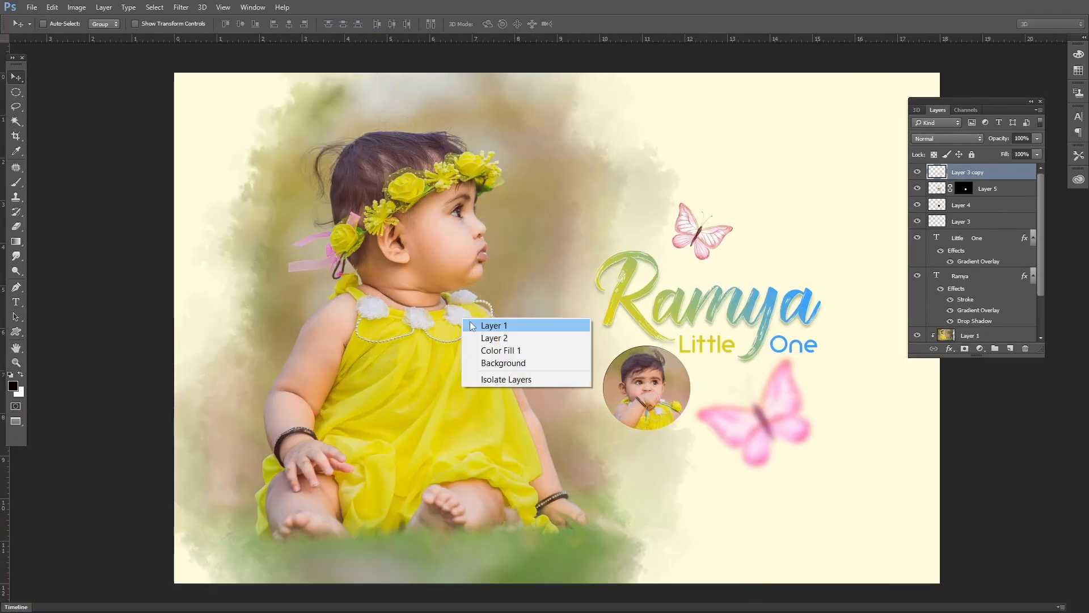
left_click(471, 323)
right_click(462, 243)
left_click(470, 248)
left_click_drag(446, 245, 459, 254)
key("ctrl+z")
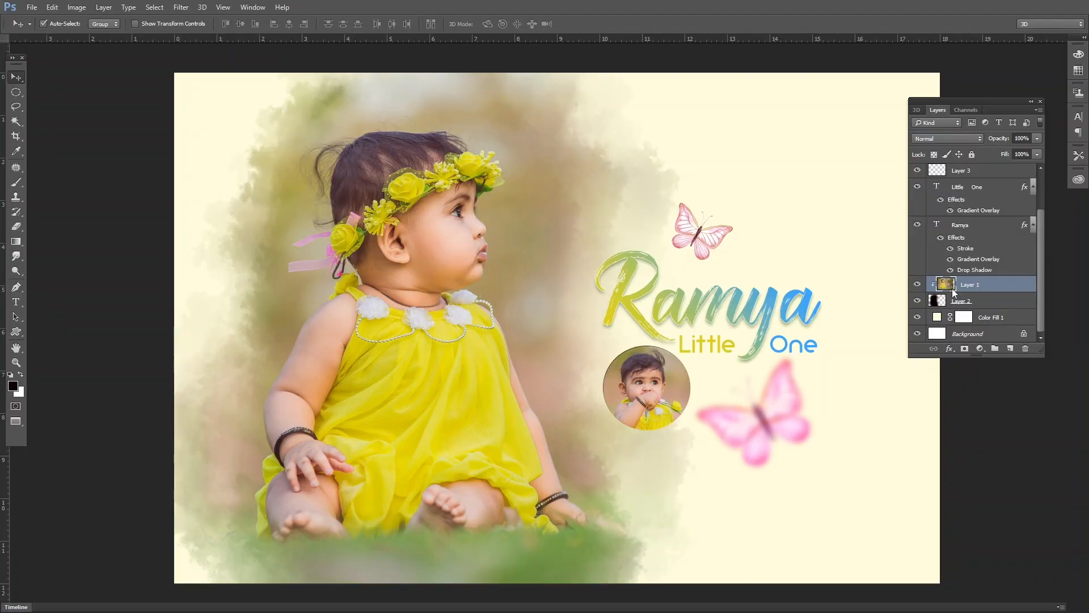
key("ctrl+shift+a")
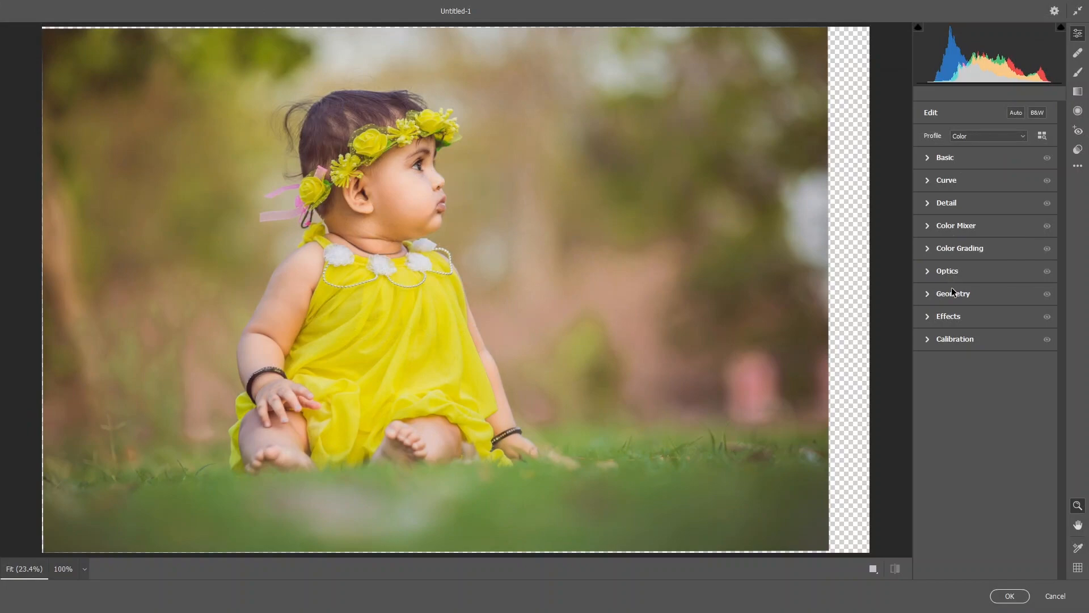
Set the main photo's saturation to +13 and raise its shadows in the Basic adjustments
left_click(930, 225)
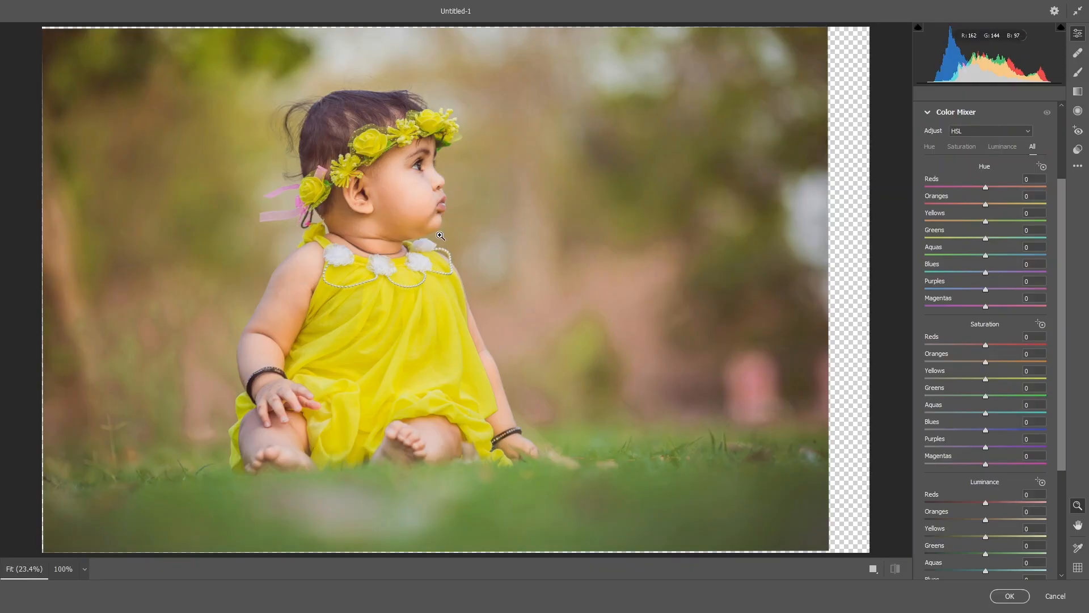
left_click(928, 115)
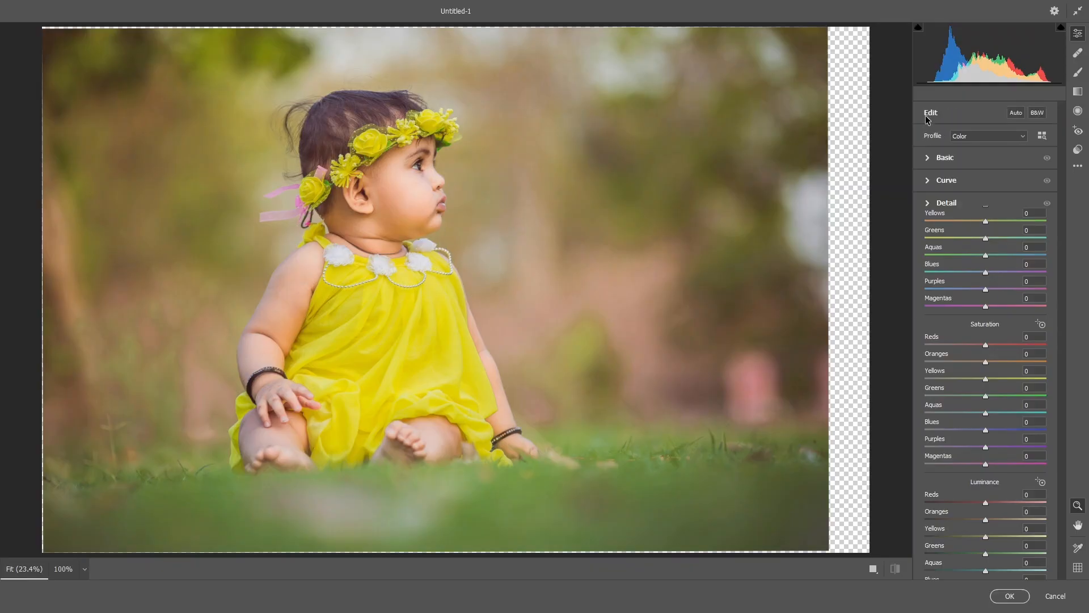
left_click(928, 159)
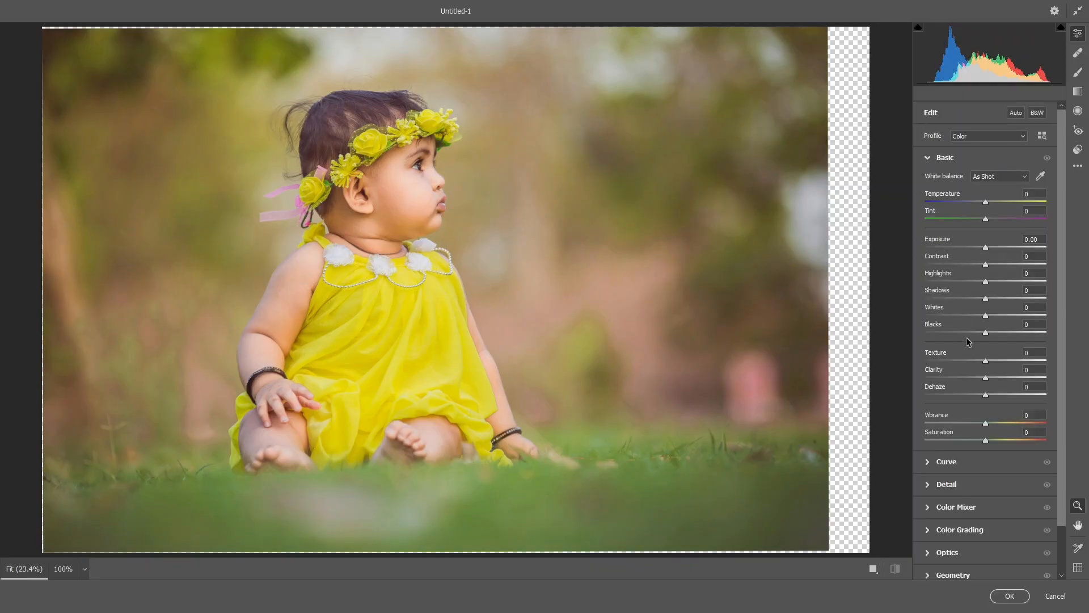
left_click(993, 441)
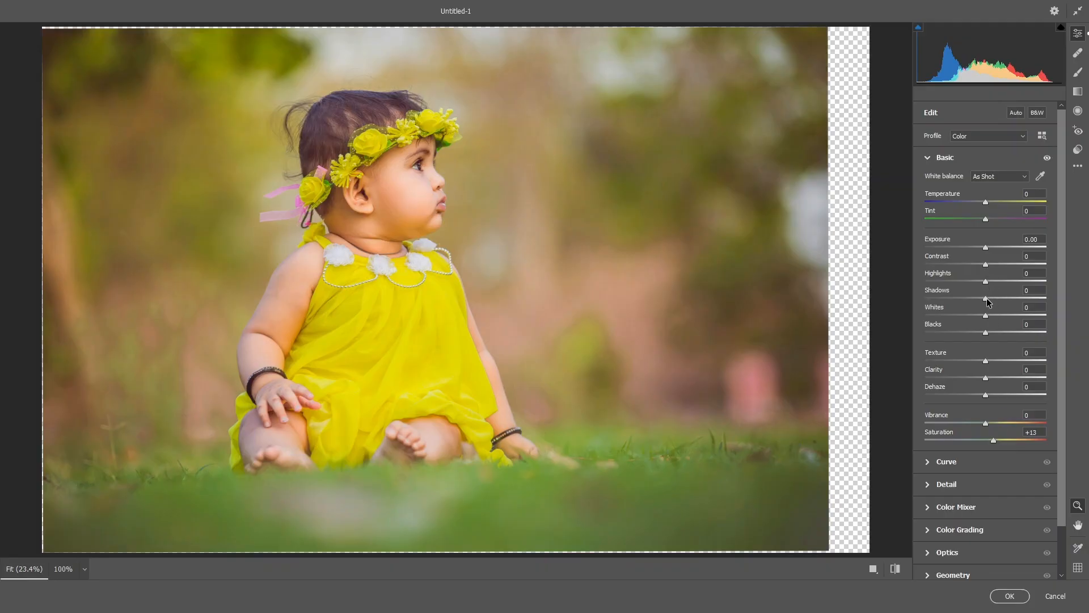
left_click_drag(988, 302, 1004, 302)
left_click(935, 161)
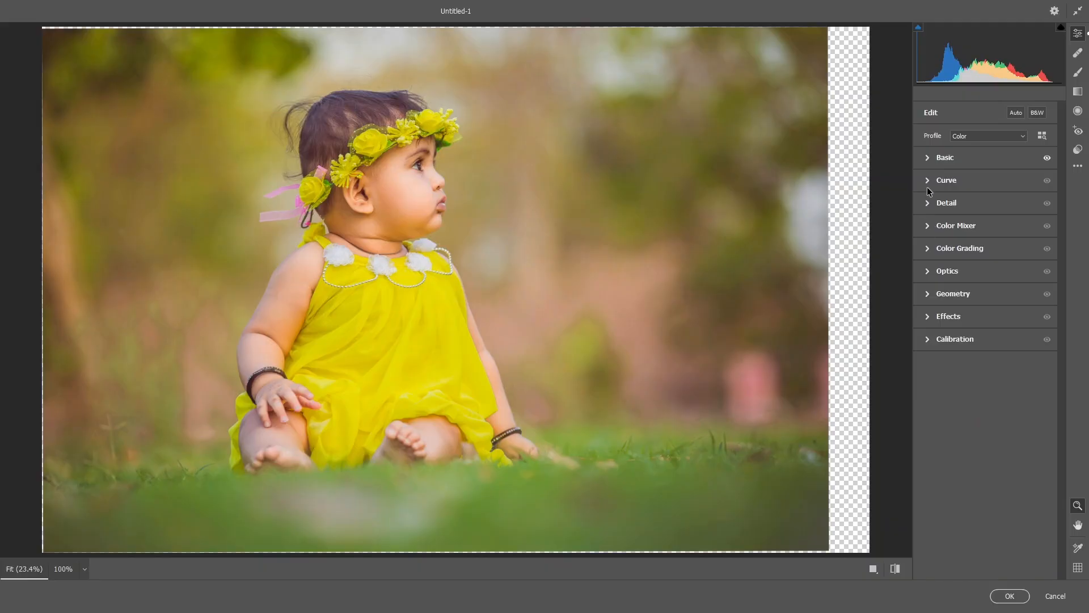
Deepen the photo's shadows in the point curve by moving the black point to input 25, and add a highlight point near input 196
left_click(928, 182)
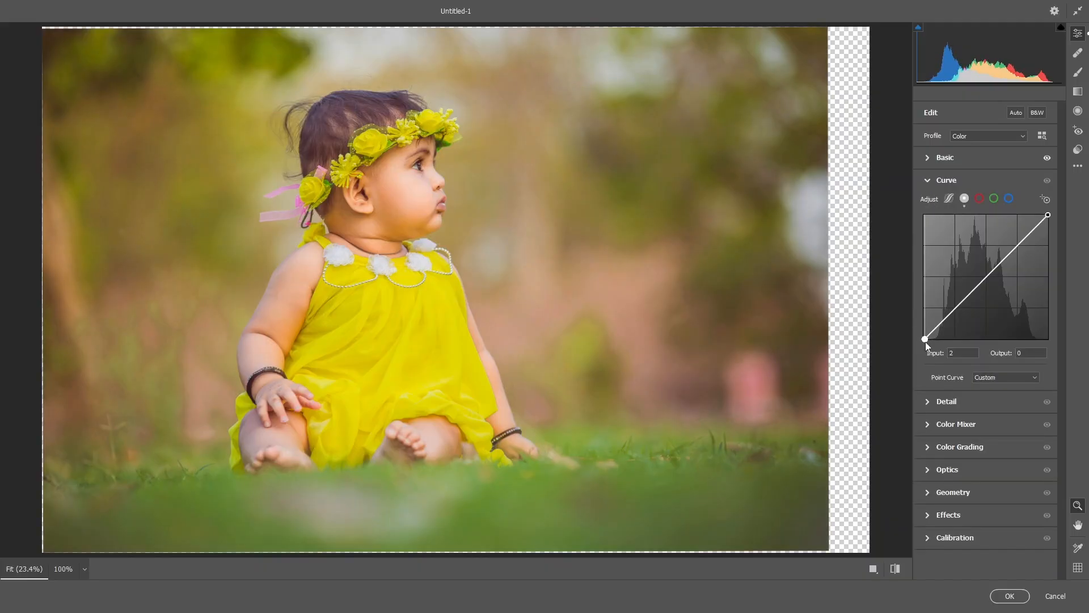
left_click_drag(925, 342, 937, 363)
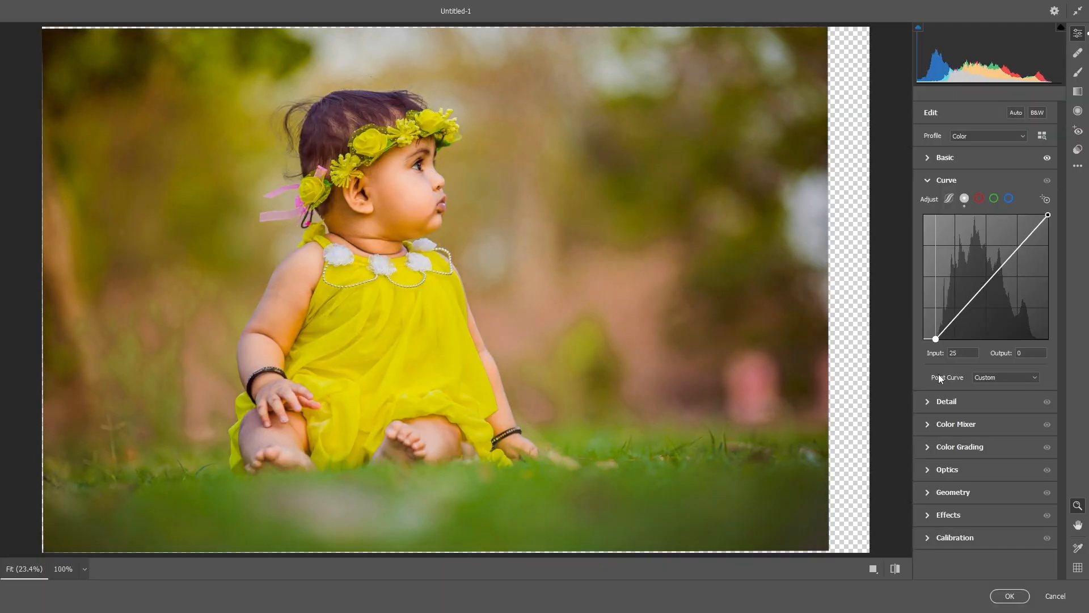
left_click(1020, 243)
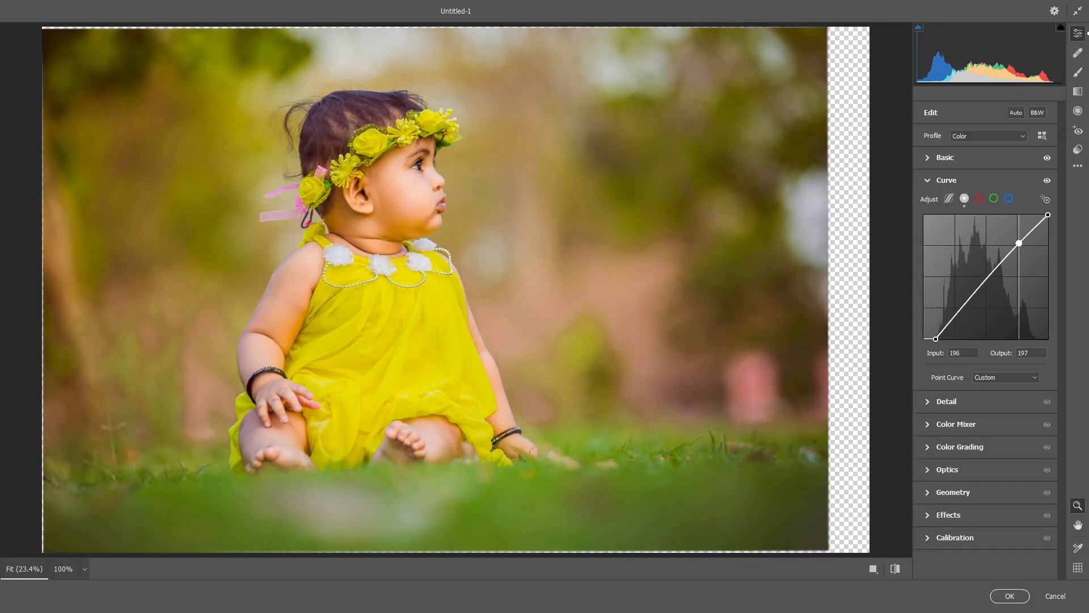
left_click_drag(1020, 243, 1022, 243)
left_click(926, 180)
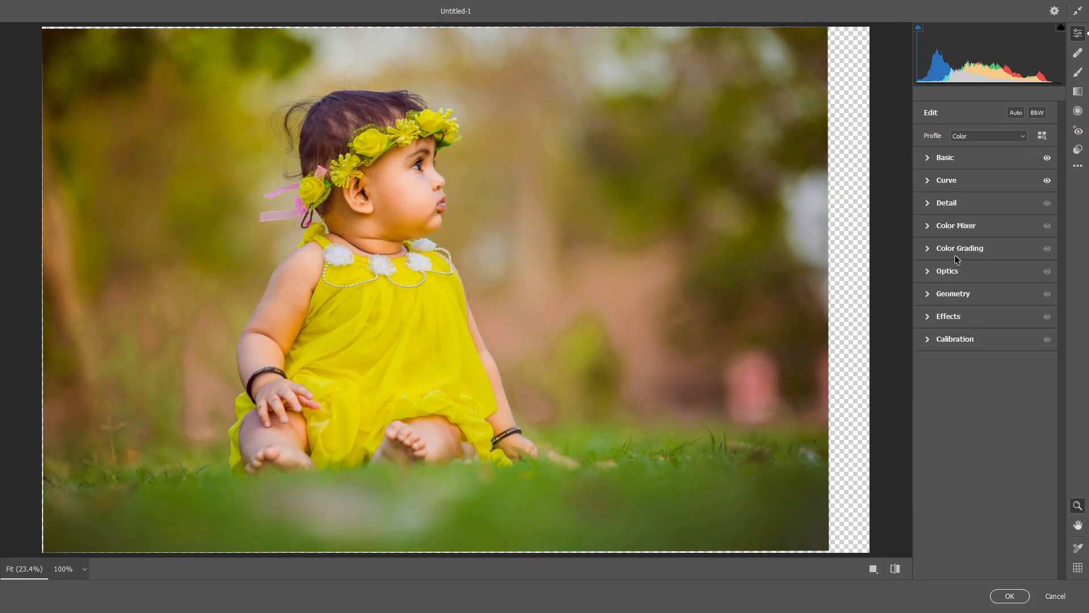
Try cooler and warmer green hues in the HSL Color Mixer and set the Greens hue to +1
left_click(931, 227)
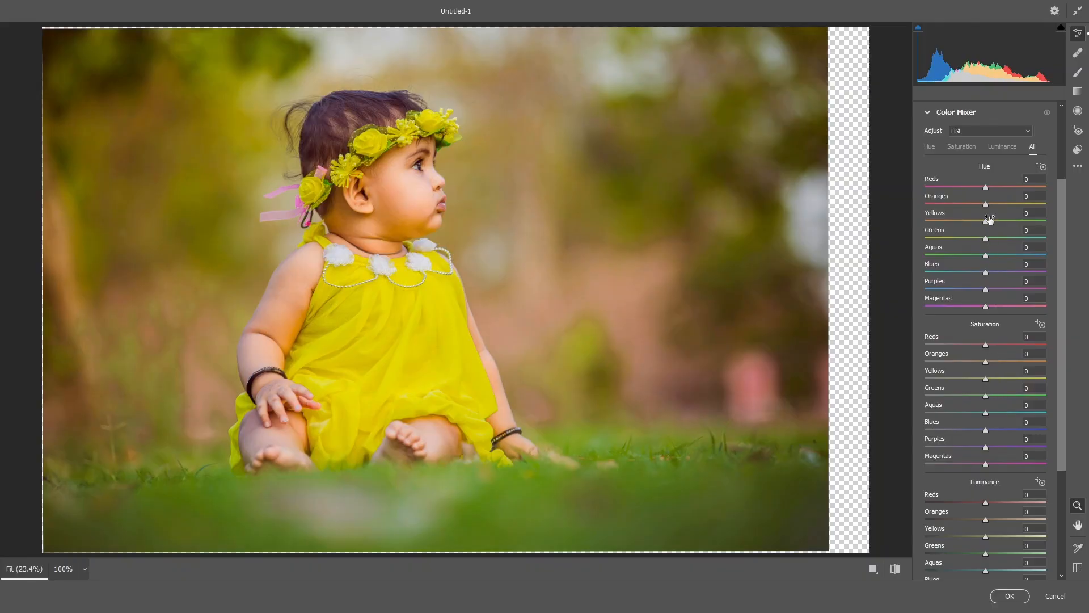
left_click(983, 238)
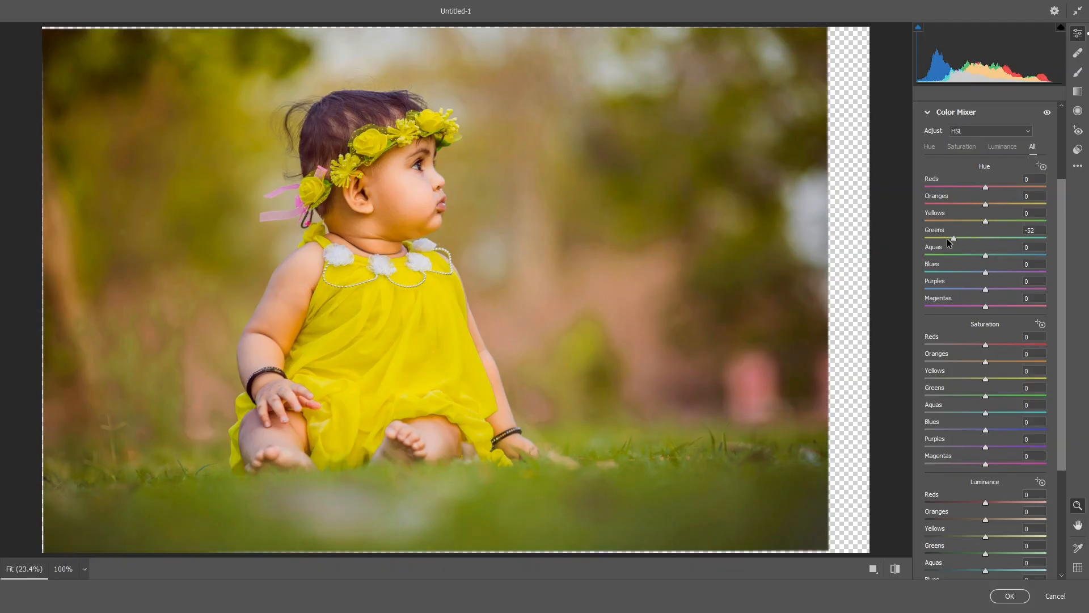
left_click_drag(983, 237, 925, 239)
left_click(1006, 238)
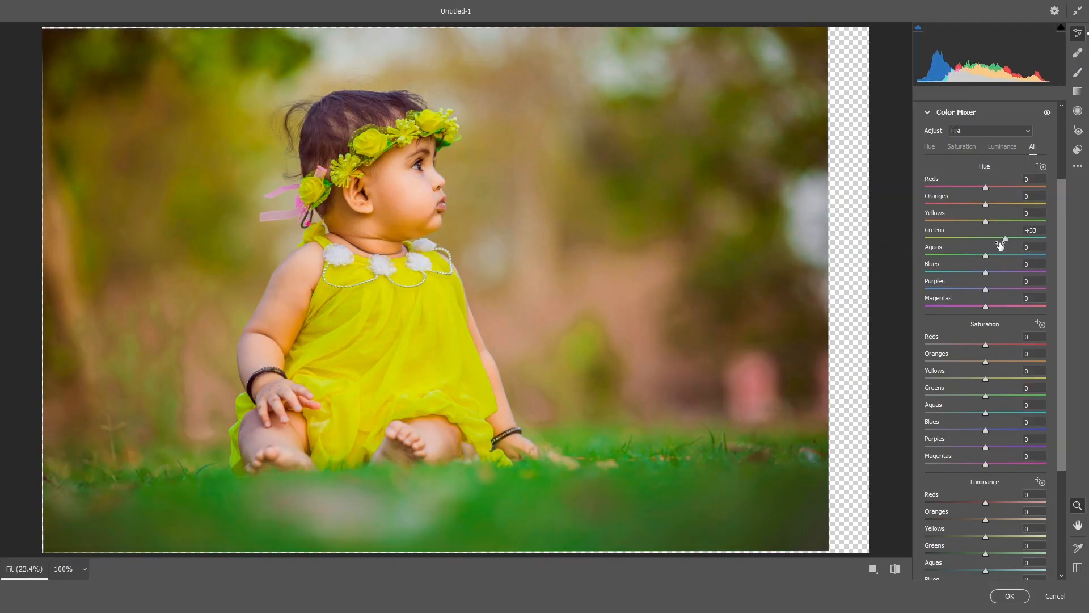
mouse_move(999, 246)
left_mouse_down()
mouse_move(924, 240)
mouse_move(1030, 241)
mouse_move(986, 239)
left_mouse_up()
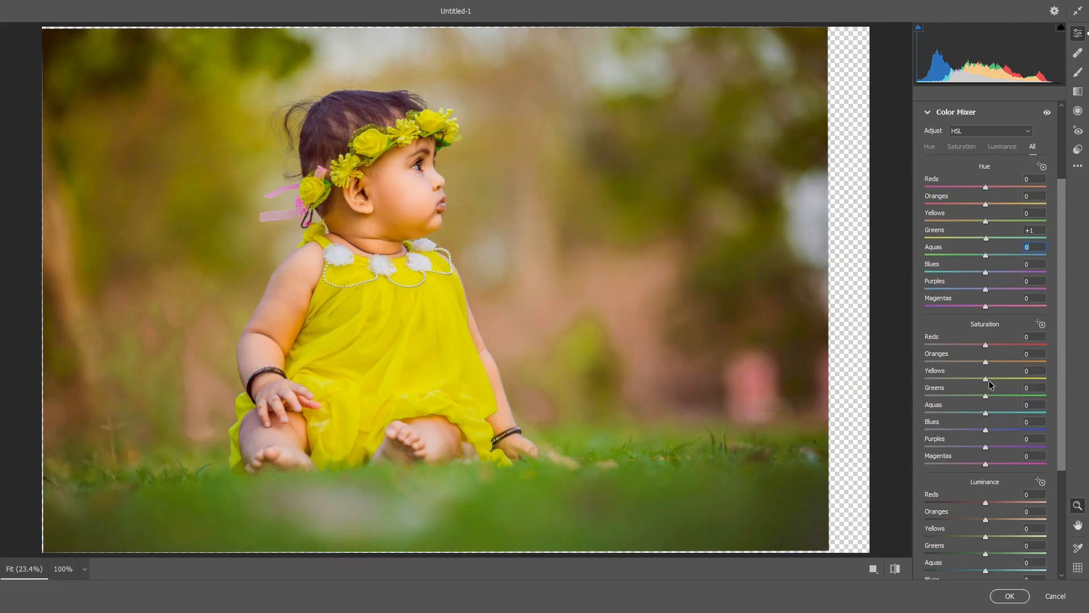
Set the Yellows saturation to -34 in the Color Mixer and apply the Camera Raw adjustments
mouse_move(990, 382)
left_mouse_down()
mouse_move(1024, 377)
mouse_move(960, 385)
mouse_move(988, 390)
left_mouse_up()
left_click_drag(988, 383, 970, 396)
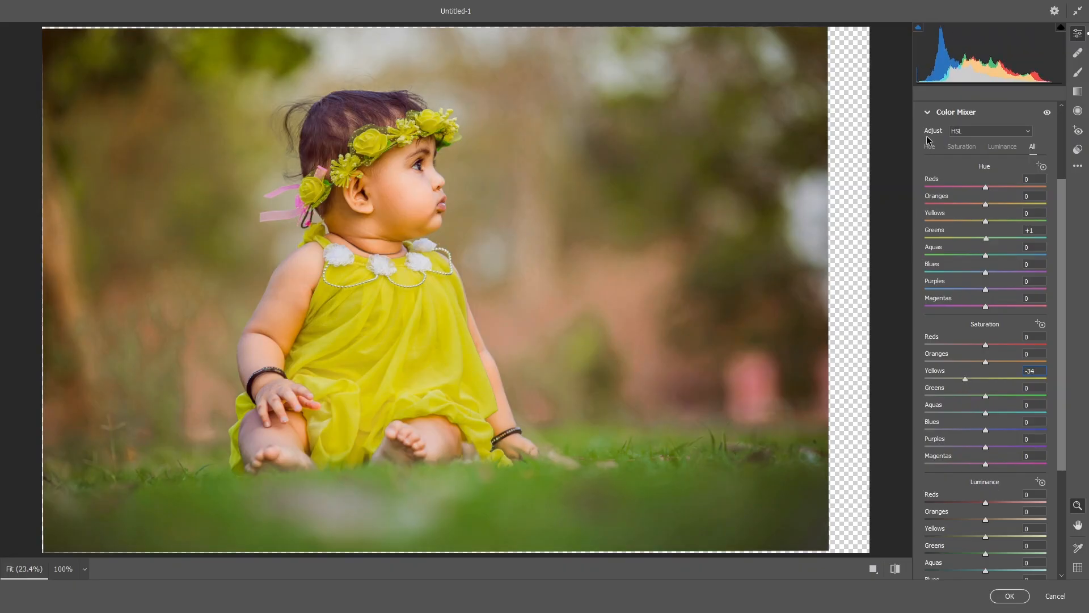
left_click(926, 114)
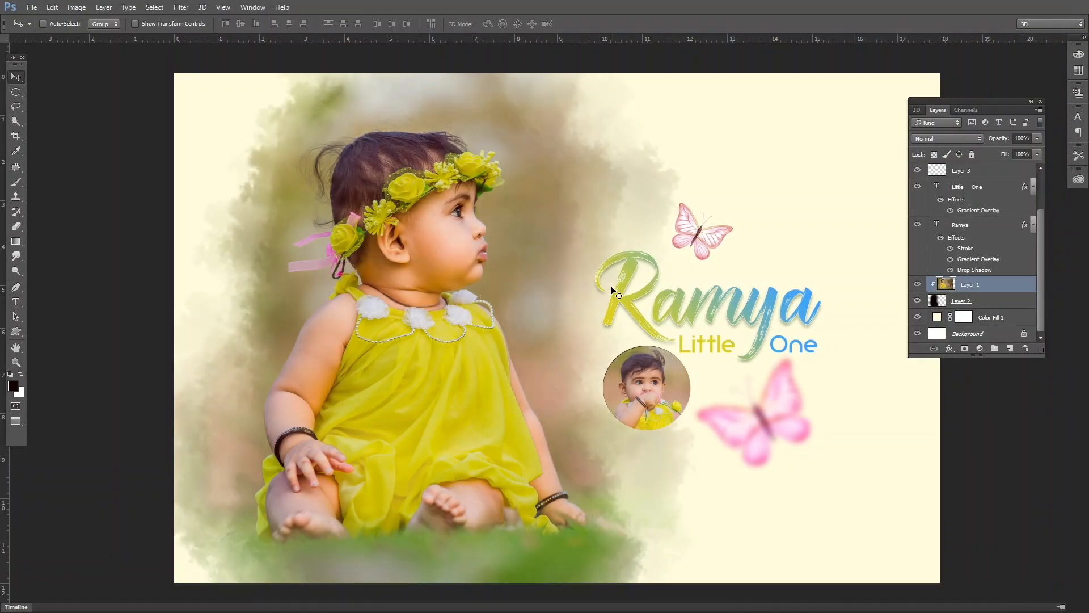
left_click_drag(608, 272, 614, 293)
Select the circular photo's Layer 5, and from there the black circle on Layer 4 beneath it
right_click(665, 386)
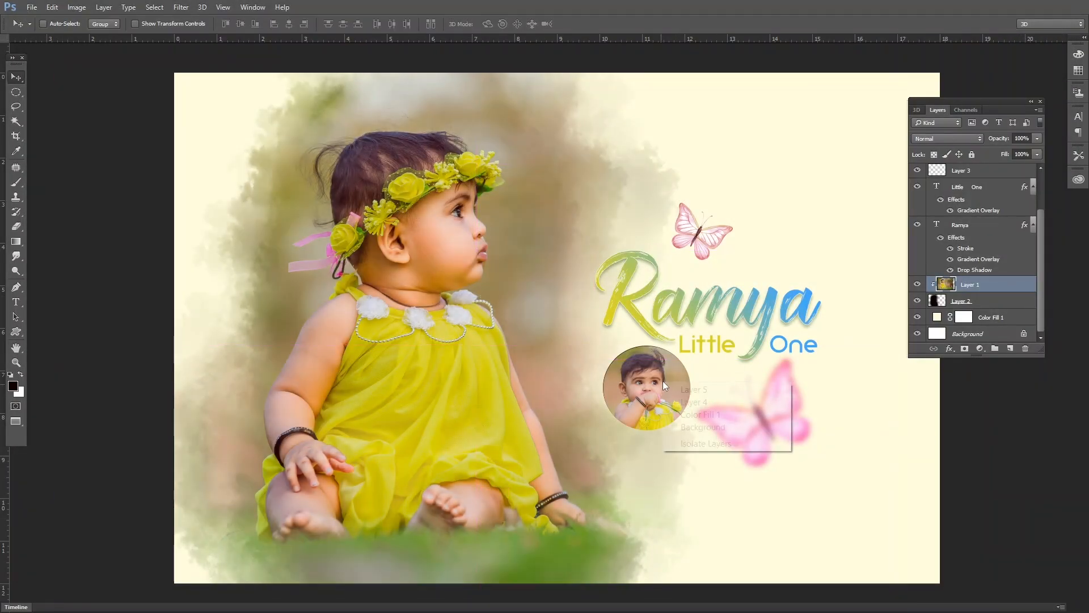
left_click(693, 389)
scroll(661, 391, "up", 3)
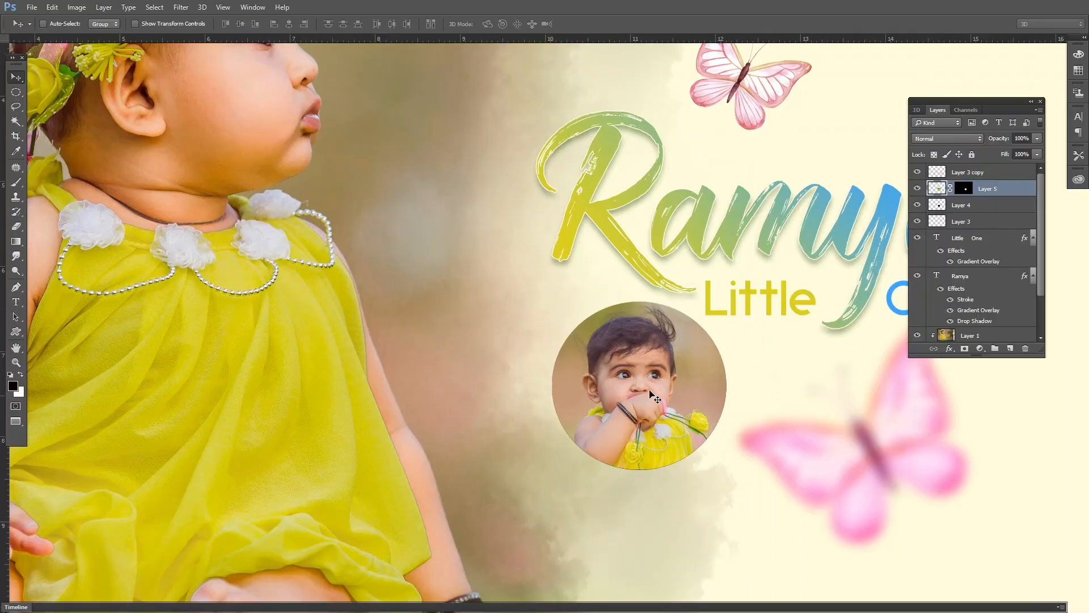
right_click(652, 392)
right_click(662, 364)
left_click(683, 383)
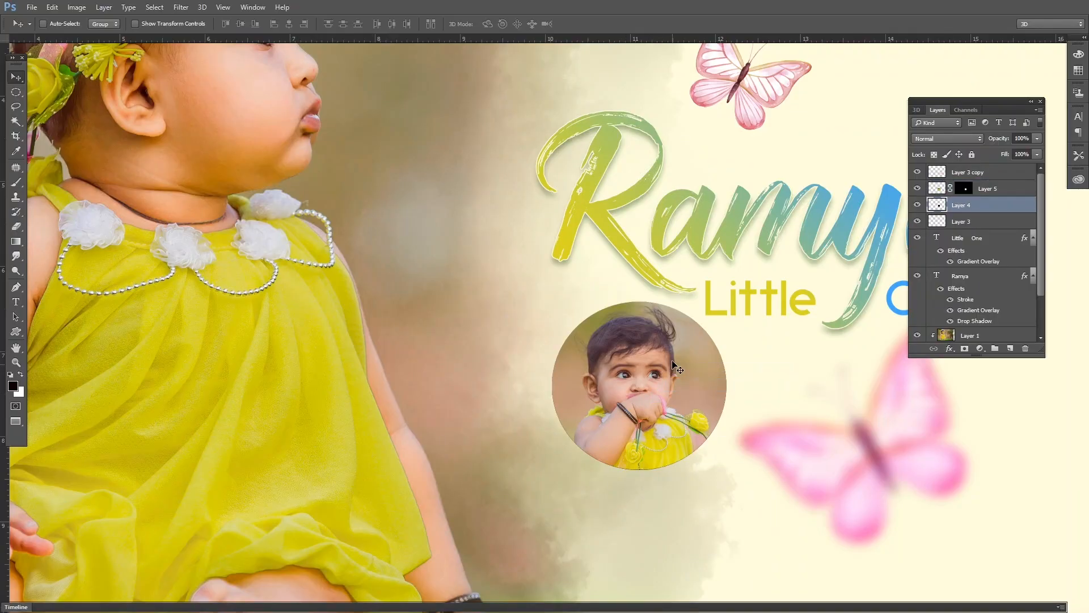
Shift the circular photo and its backing circle together slightly to the left beneath the name
right_click(633, 346)
left_click(648, 357, "shift")
left_click_drag(651, 348, 624, 302)
right_click(623, 352)
left_click(638, 372)
right_click(638, 338)
right_click(632, 349)
left_click(601, 327)
key("ctrl+z")
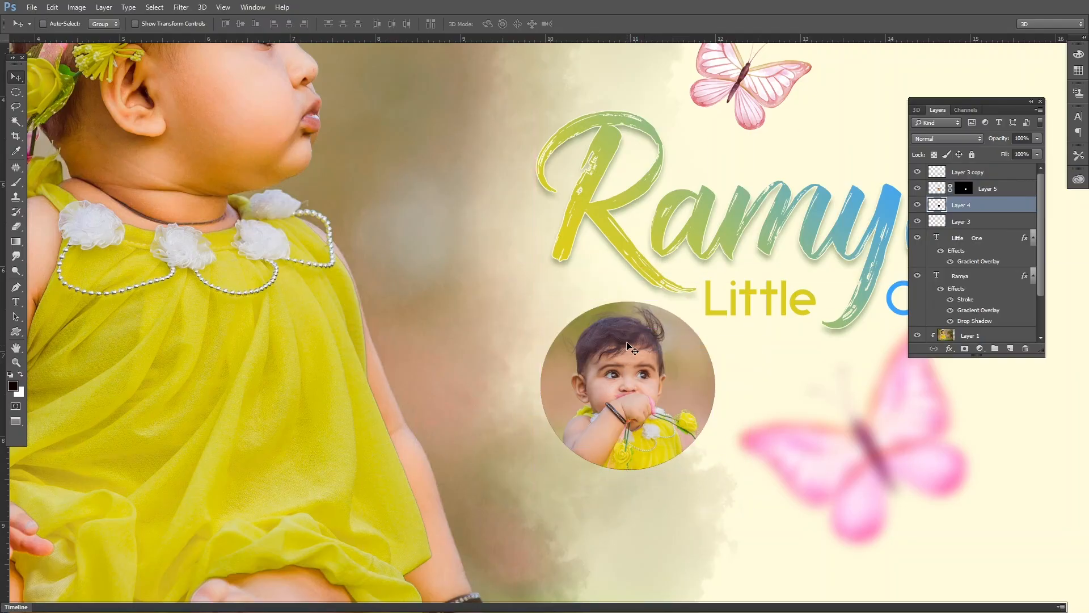
Enlarge the circle on Layer 4 from its centre to about 110% so it frames the photo, keeping its position
right_click(627, 343)
left_click(653, 364)
key("ctrl+t")
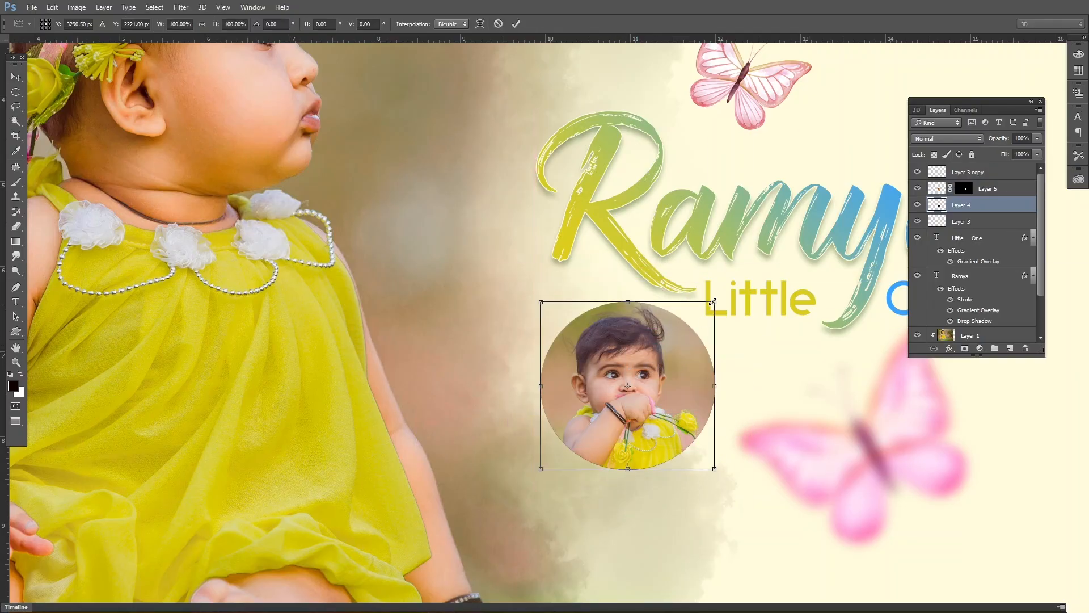
left_click_drag(713, 302, 726, 294)
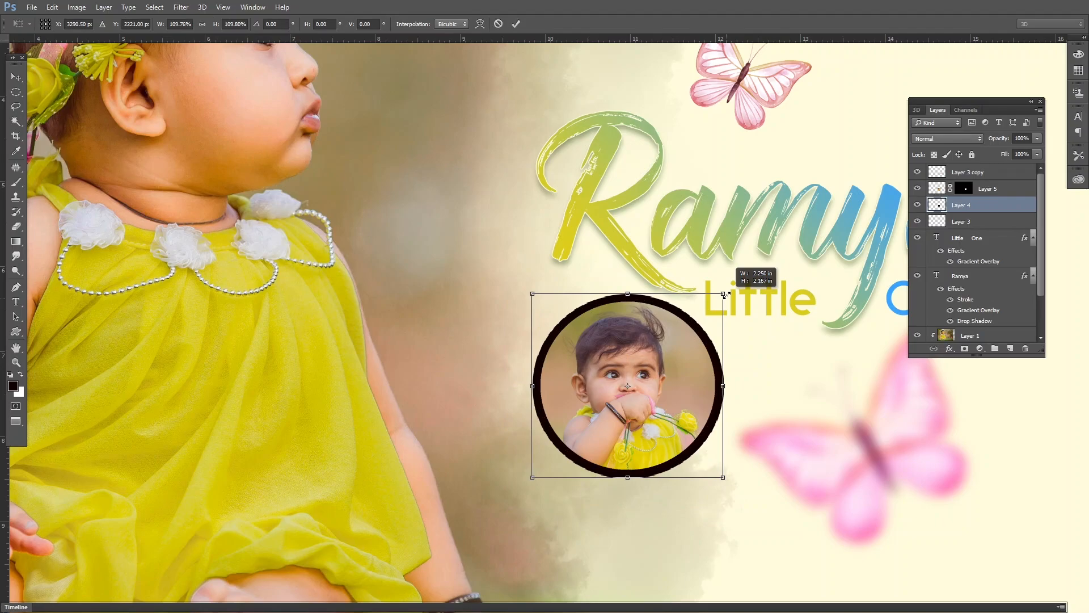
key("Return")
left_click_drag(656, 330, 690, 361)
key("ctrl+z")
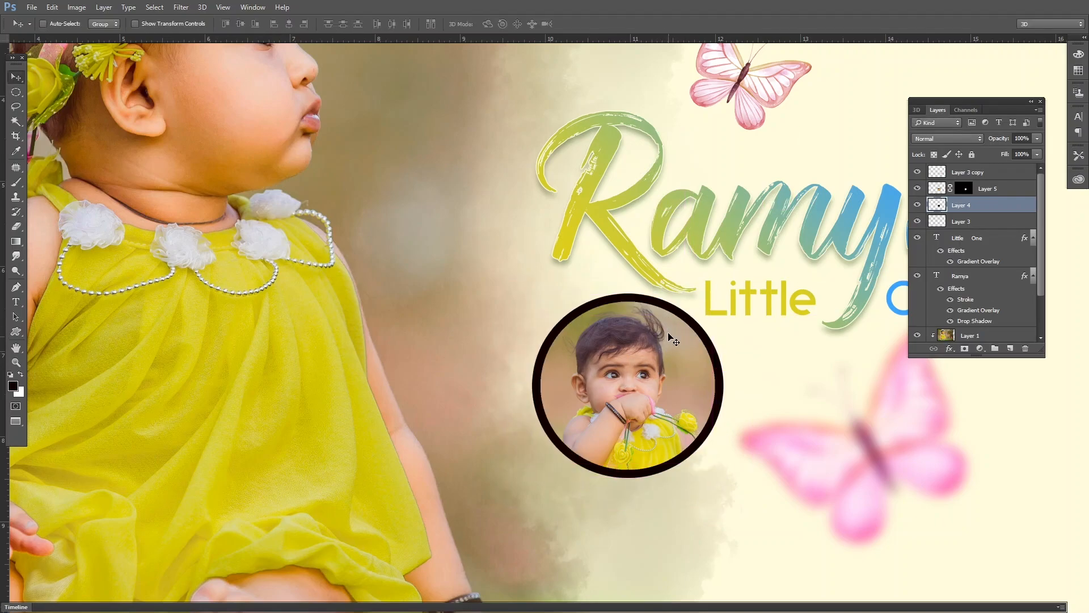
Try a green #95bb80 Color Overlay, sampled from the name, on the circular frame and undo it
key("alt+l")
key("y")
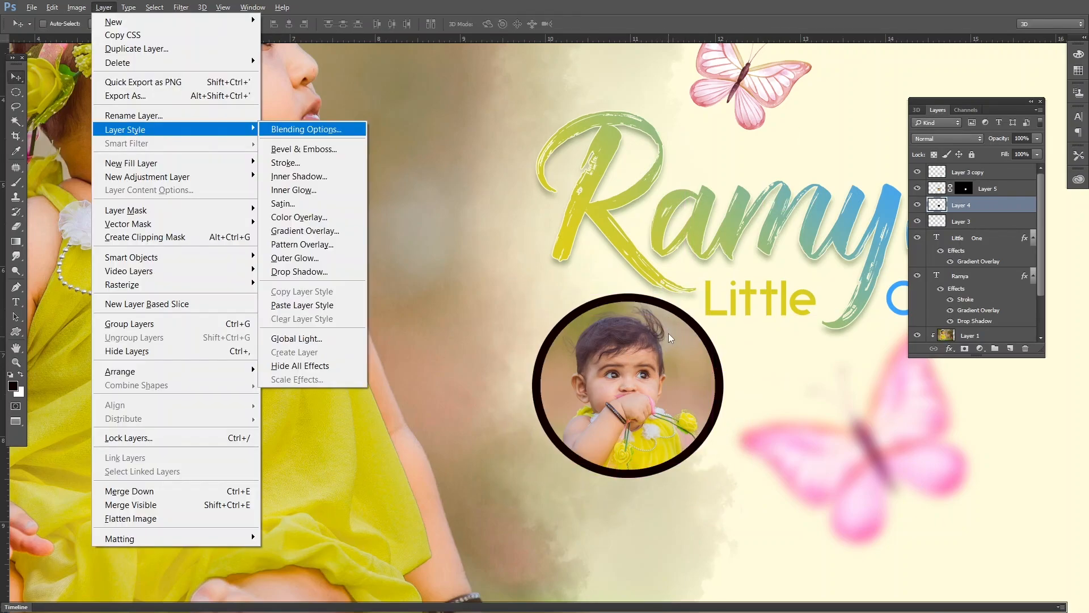
key("v")
left_click_drag(780, 169, 868, 154)
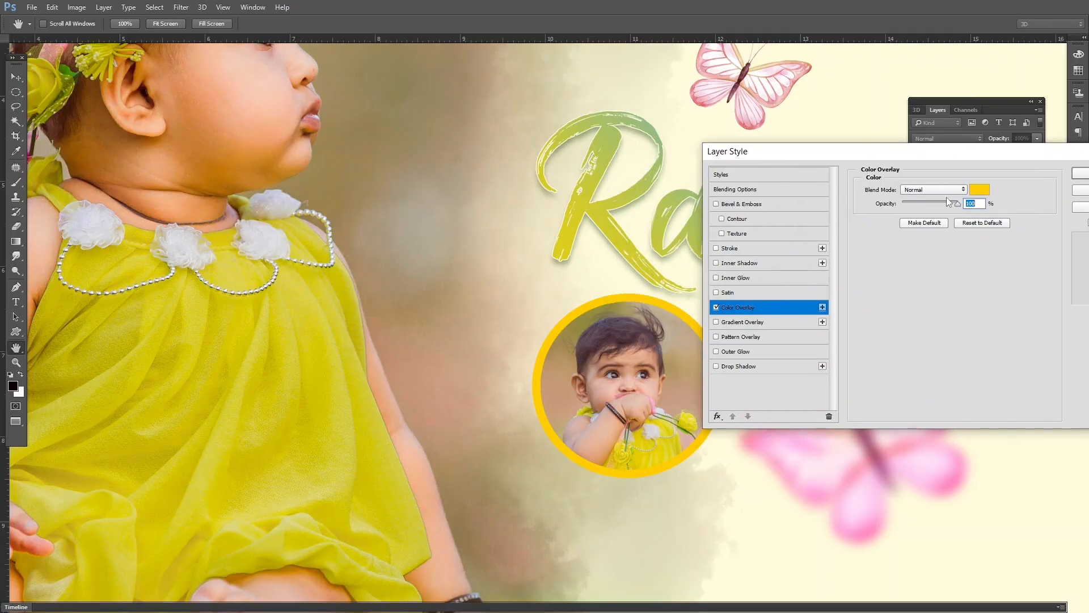
left_click(980, 190)
left_click(656, 123)
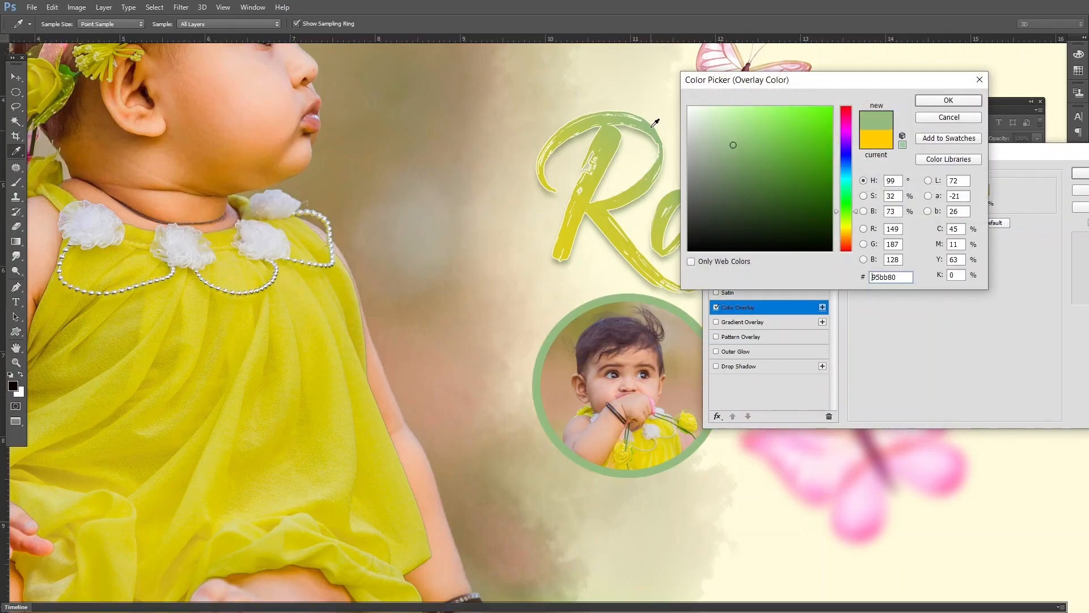
left_click(936, 100)
left_click_drag(994, 155, 922, 149)
left_click(1041, 168)
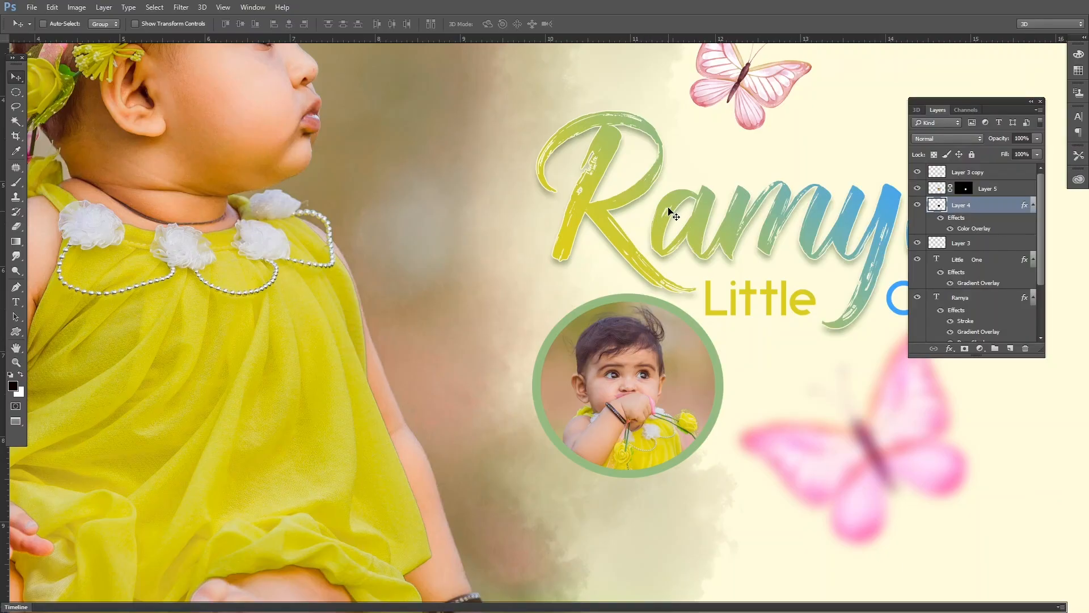
key("ctrl+z")
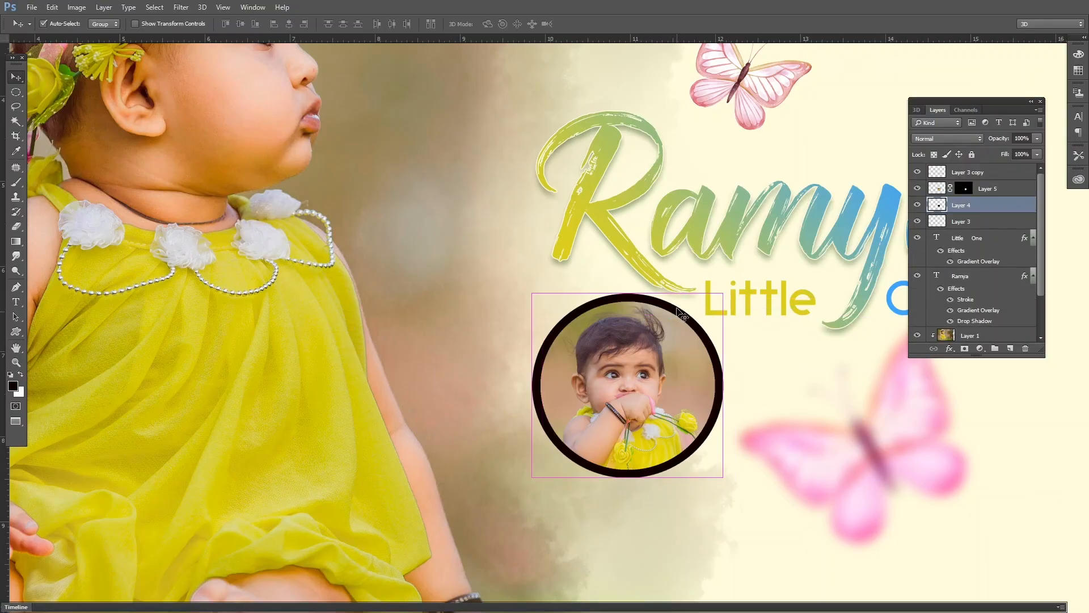
Apply the name's green-to-blue gradient overlay to the circular frame on Layer 4
key("alt+l")
key("y")
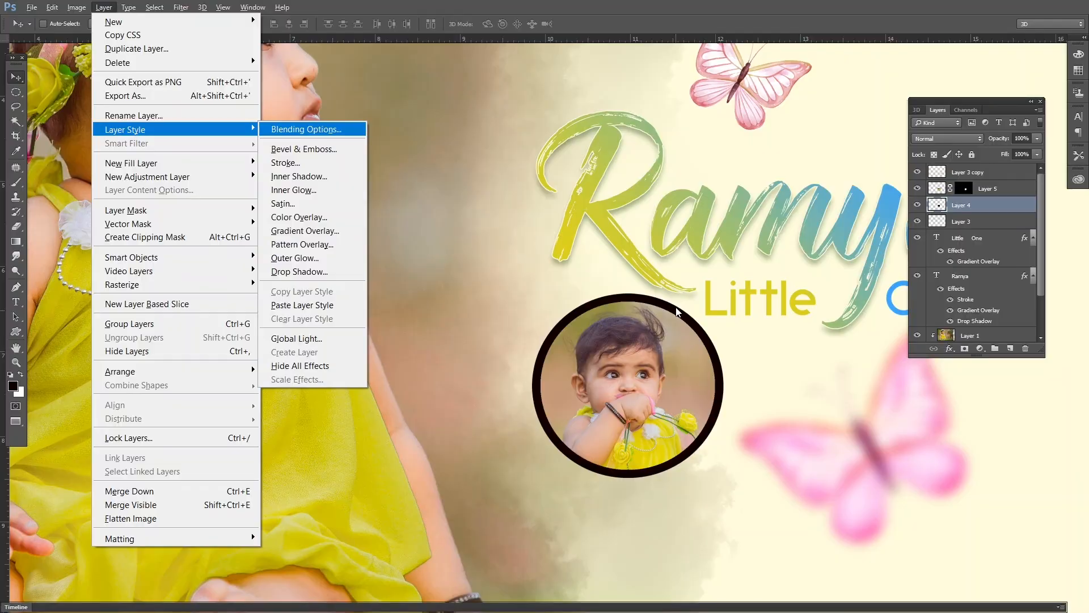
key("p")
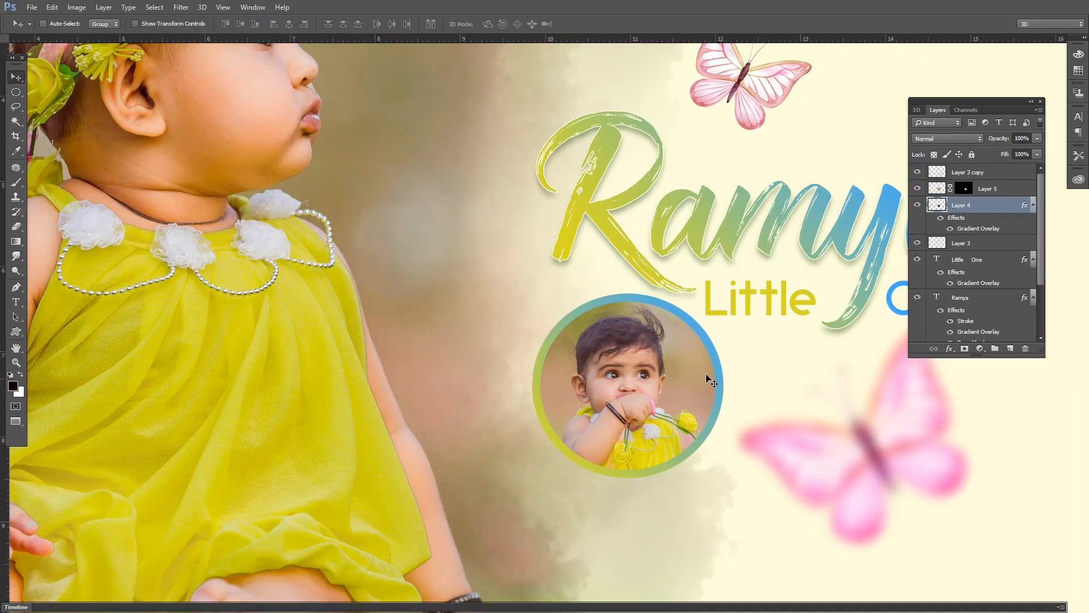
Add a drop shadow to the circular frame in a darker, muted tone of the yellow sampled from the dress
key("ctrl+minus")
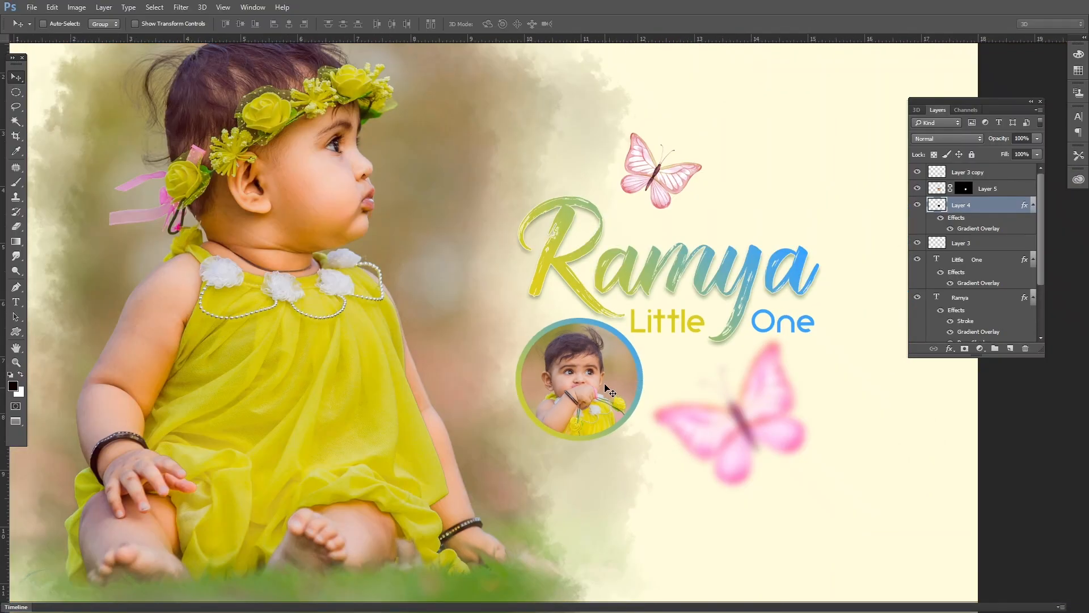
key("alt+l")
key("y")
key("d")
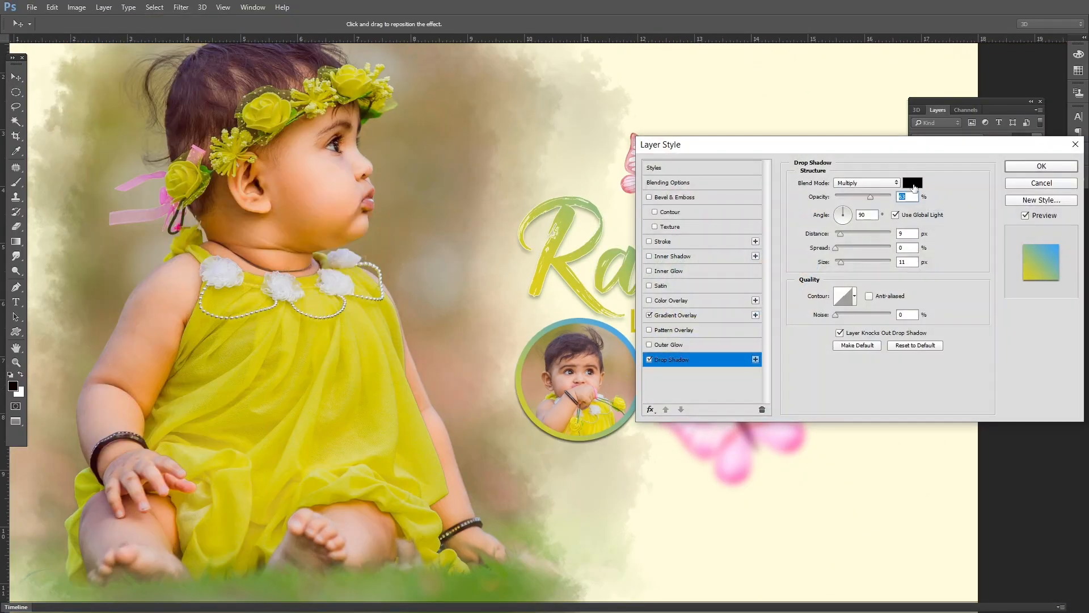
left_click(913, 183)
left_click(367, 370)
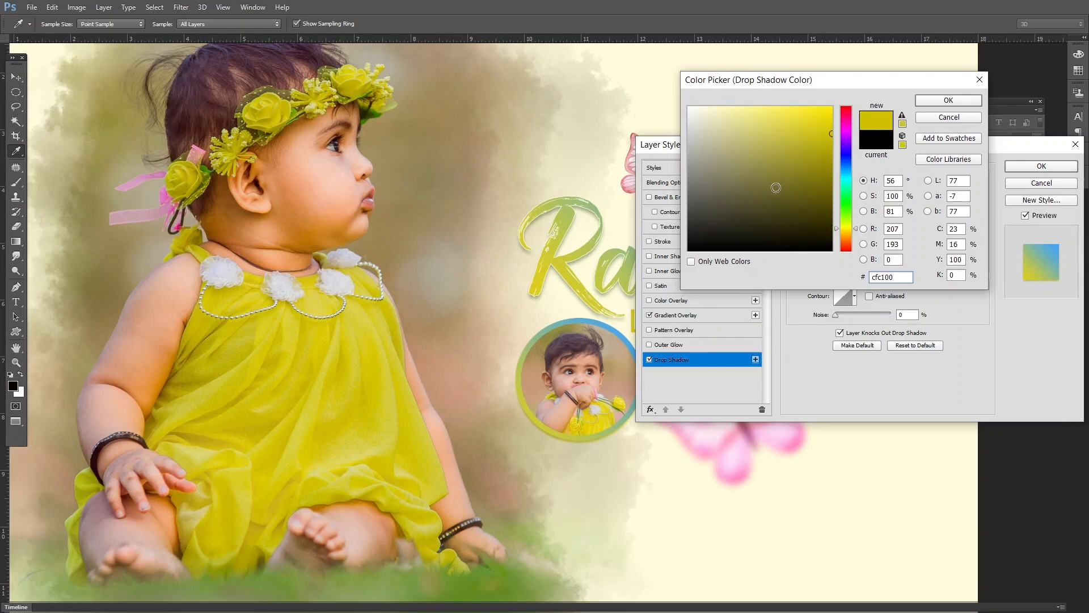
left_click(776, 187)
left_click(772, 178)
key("Return")
key("Return")
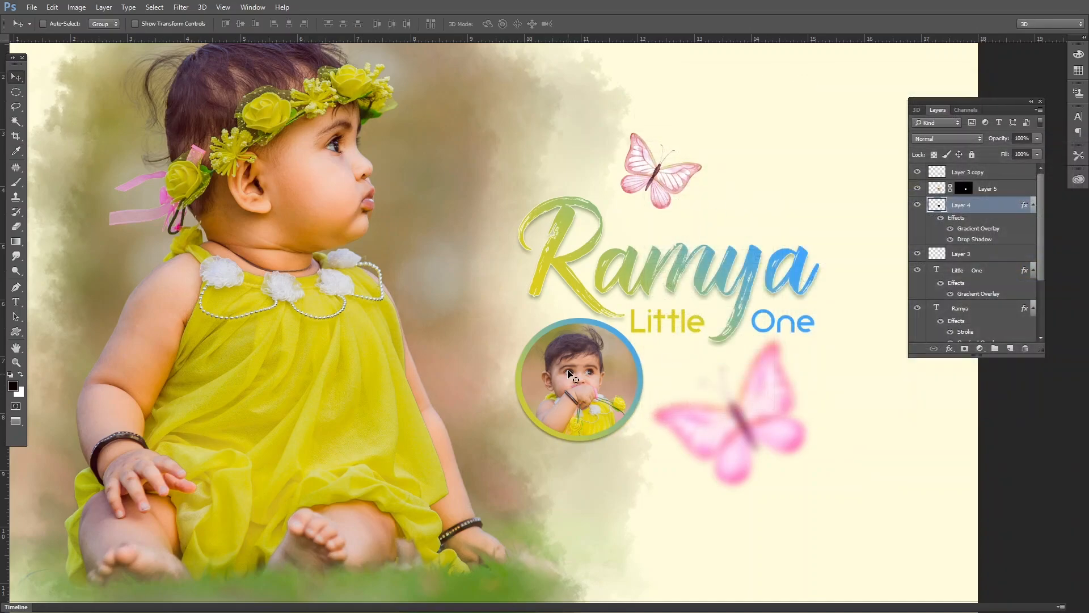
Select the circular photo on Layer 5, try repositioning it, and undo the move
right_click(568, 374)
left_click(590, 379)
left_click_drag(591, 379, 600, 402)
key("ctrl+z")
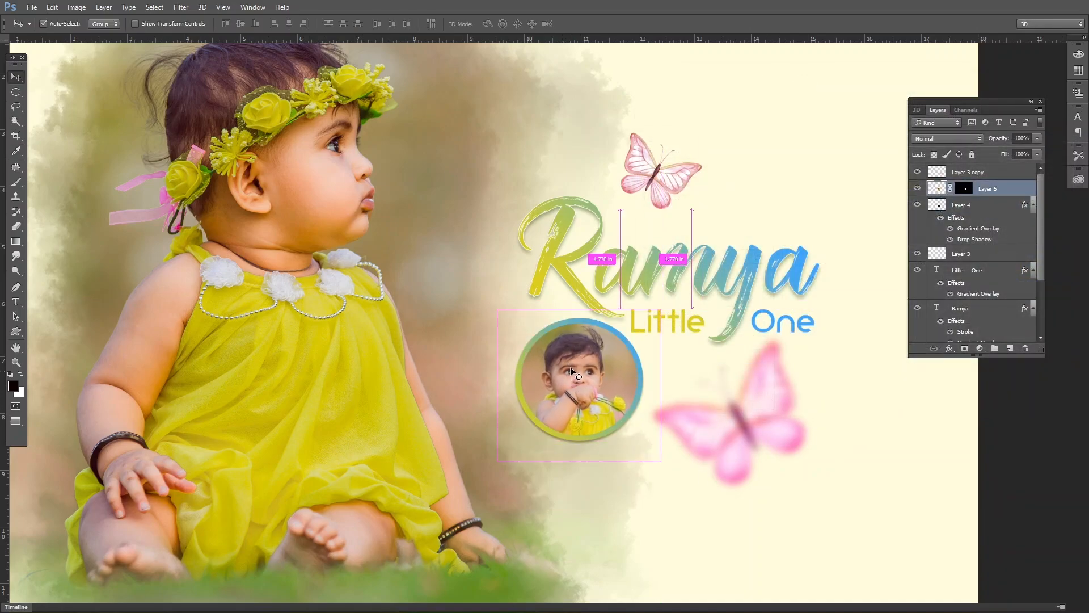
Try loading the circular photo's layer mask as a selection and deselect it
left_click(963, 192, "ctrl")
key("ctrl+d")
mouse_move(593, 376)
left_mouse_down()
mouse_move(598, 399)
mouse_move(596, 376)
left_mouse_up()
key("alt+s")
key("o")
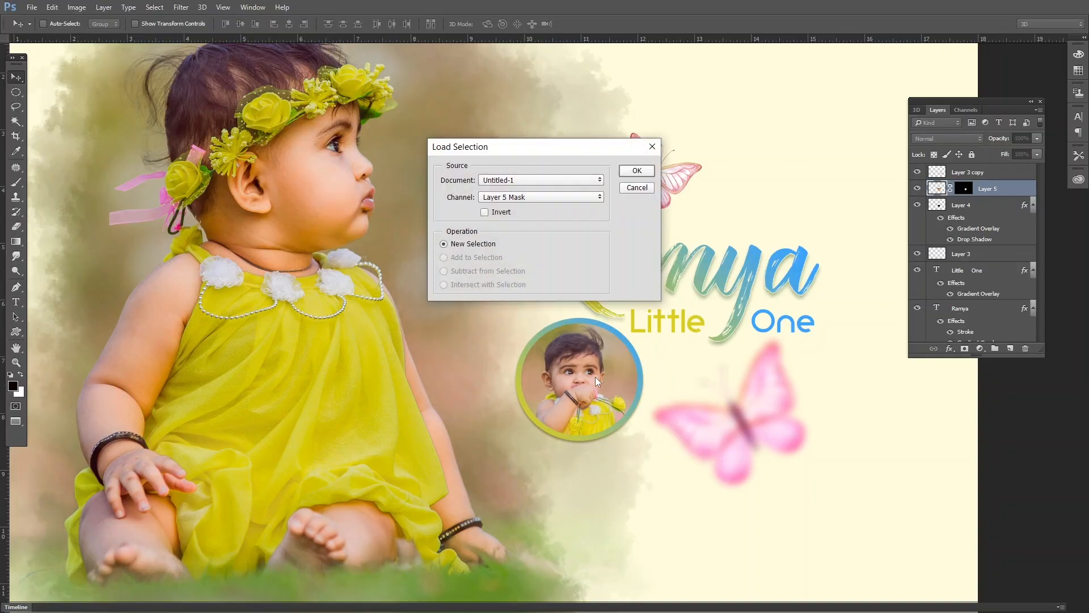
key("Return")
key("ctrl+d")
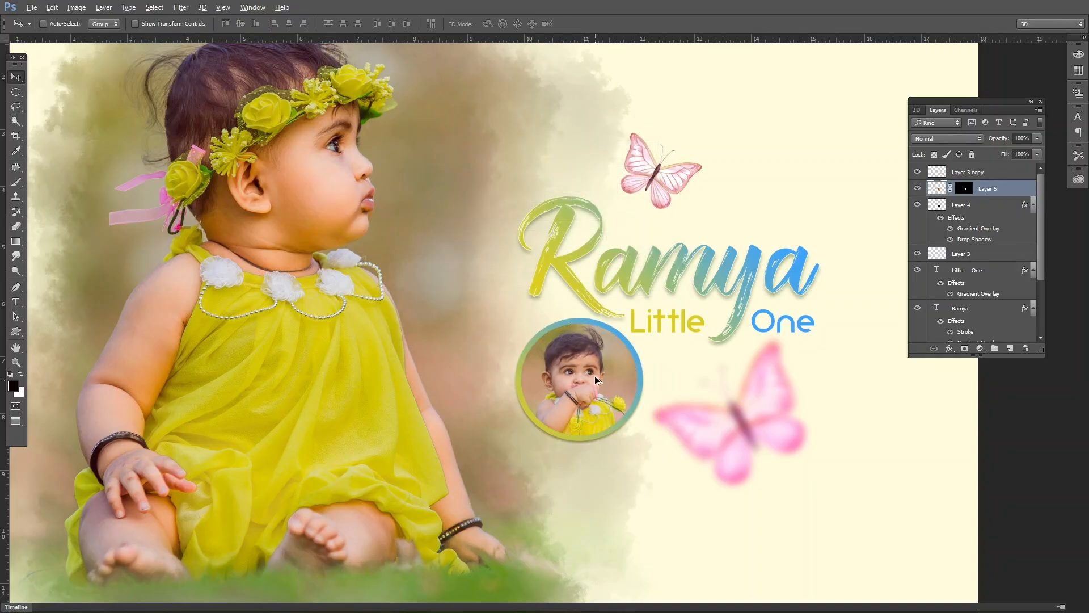
Load the Layer 5 mask as a new selection, repeat the load, and clear the selection
key("alt+s")
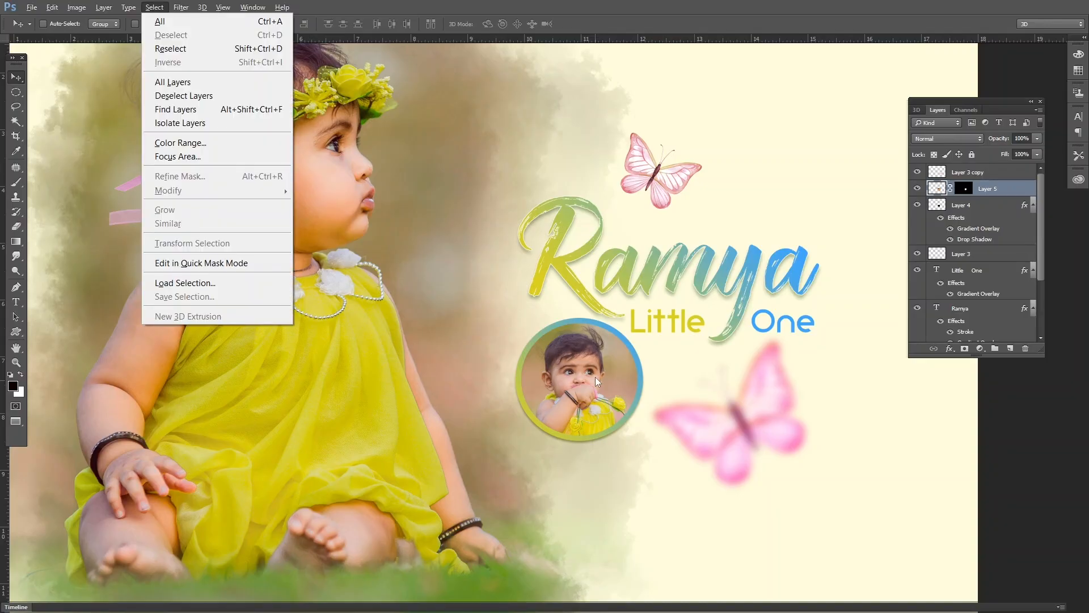
key("o")
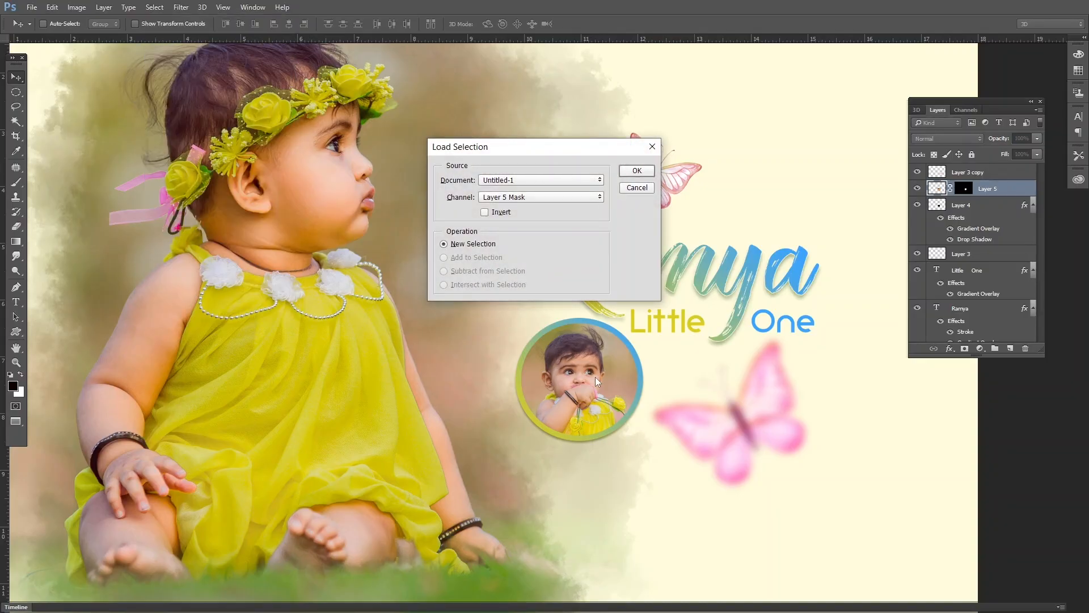
key("Return")
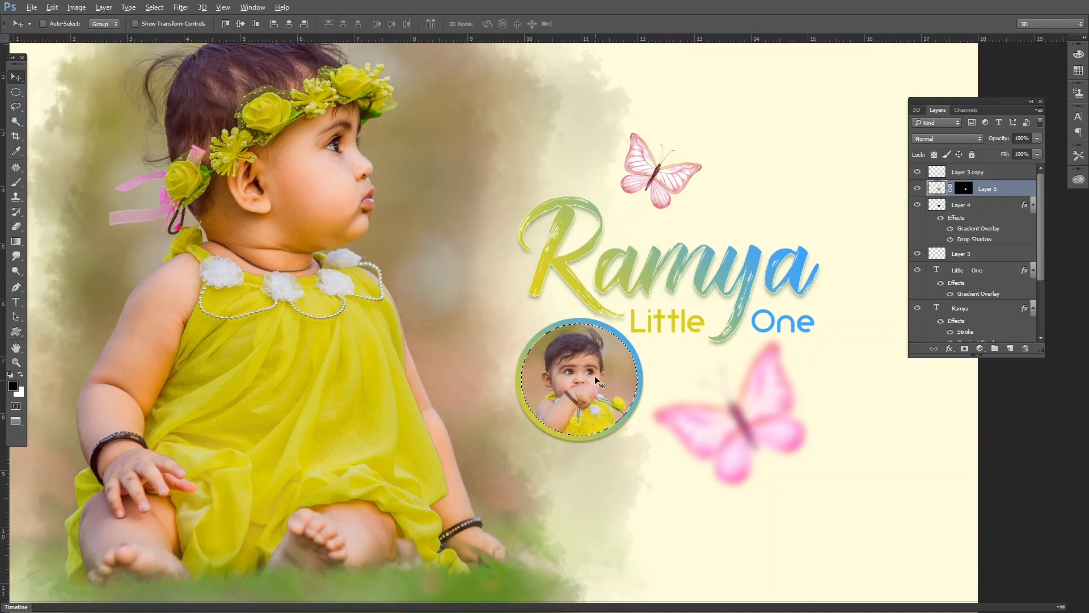
key("alt+s")
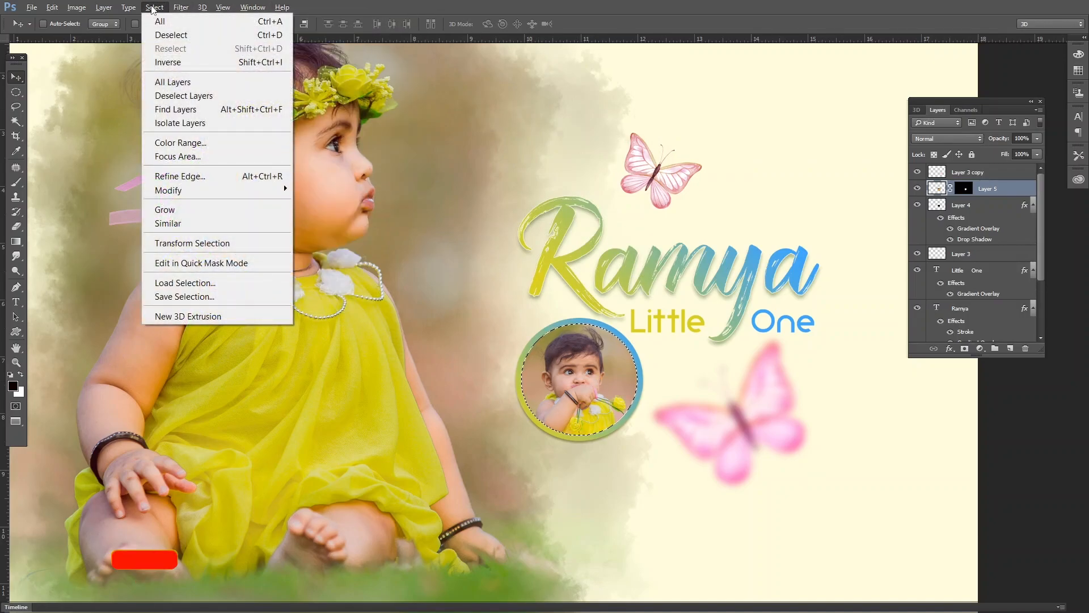
left_click(193, 284)
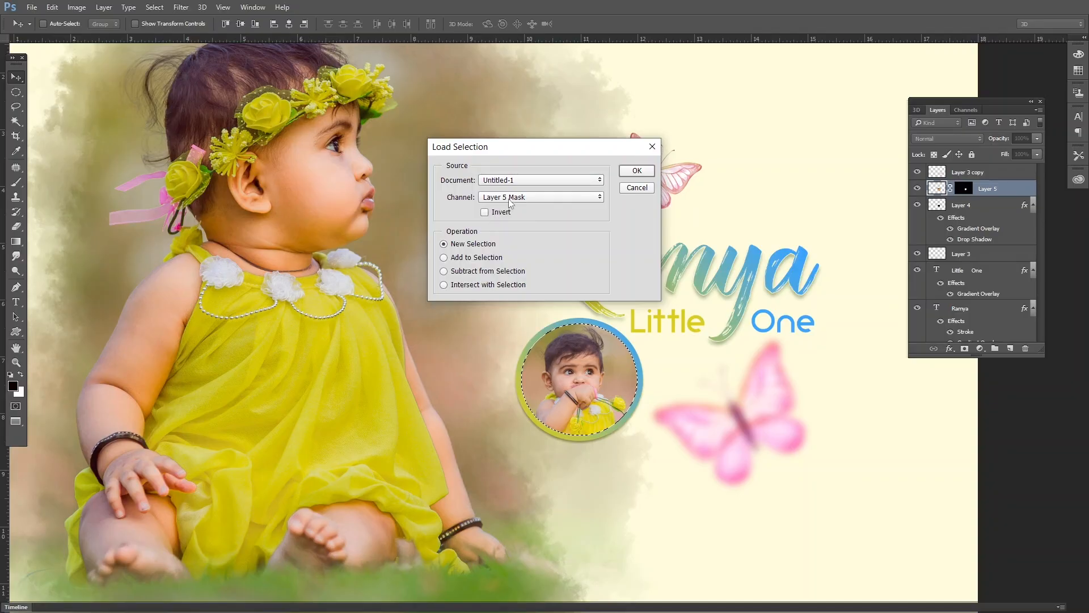
left_click(637, 171)
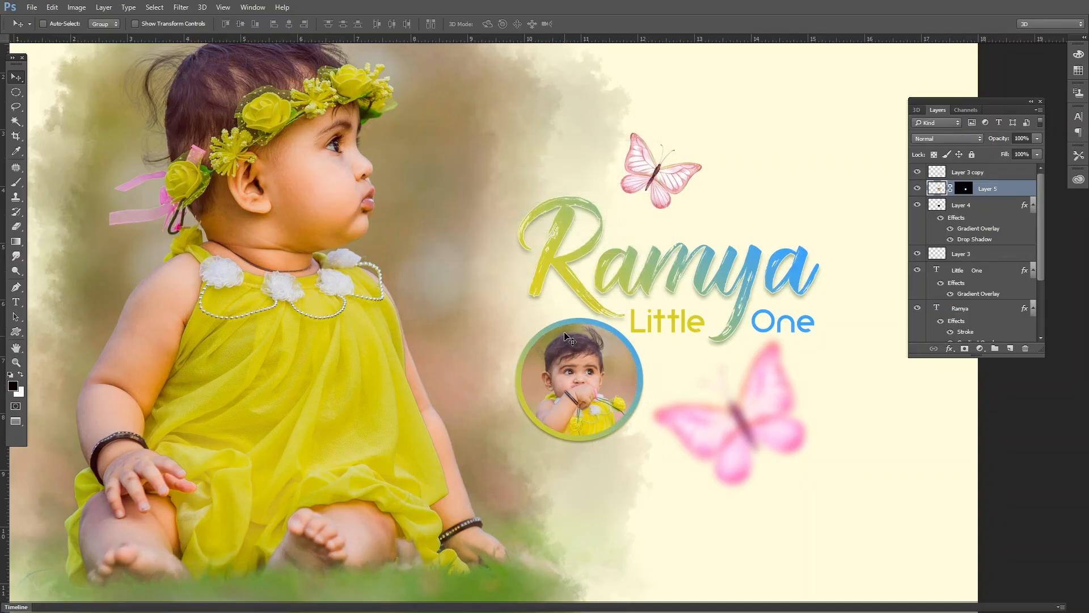
Load the Layer 5 mask as a new selection and add a Gradient Map adjustment layer confined to the circular photo
key("alt+s")
key("o")
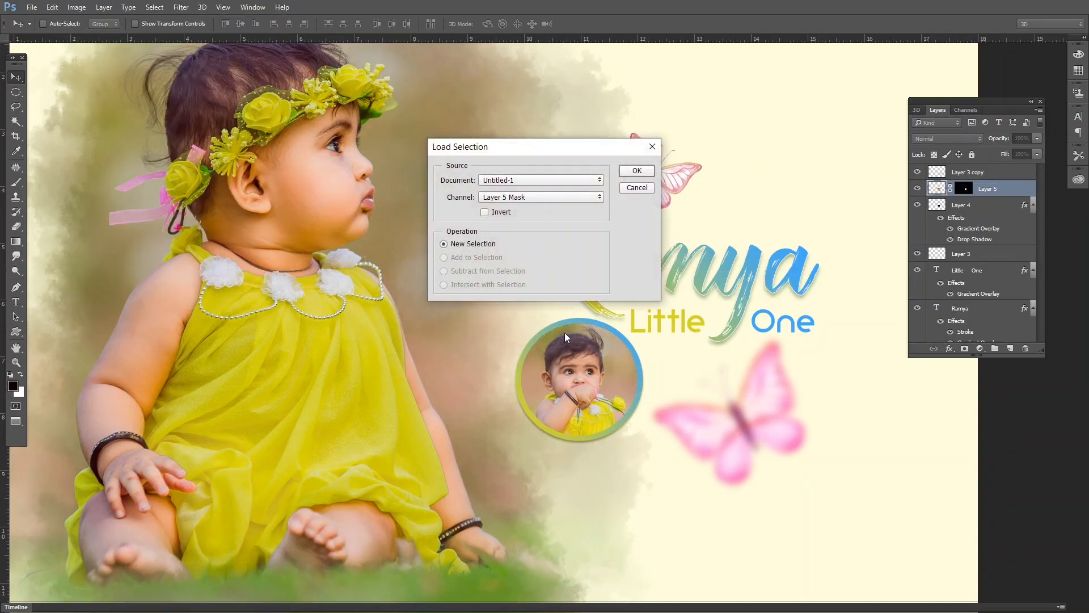
key("Return")
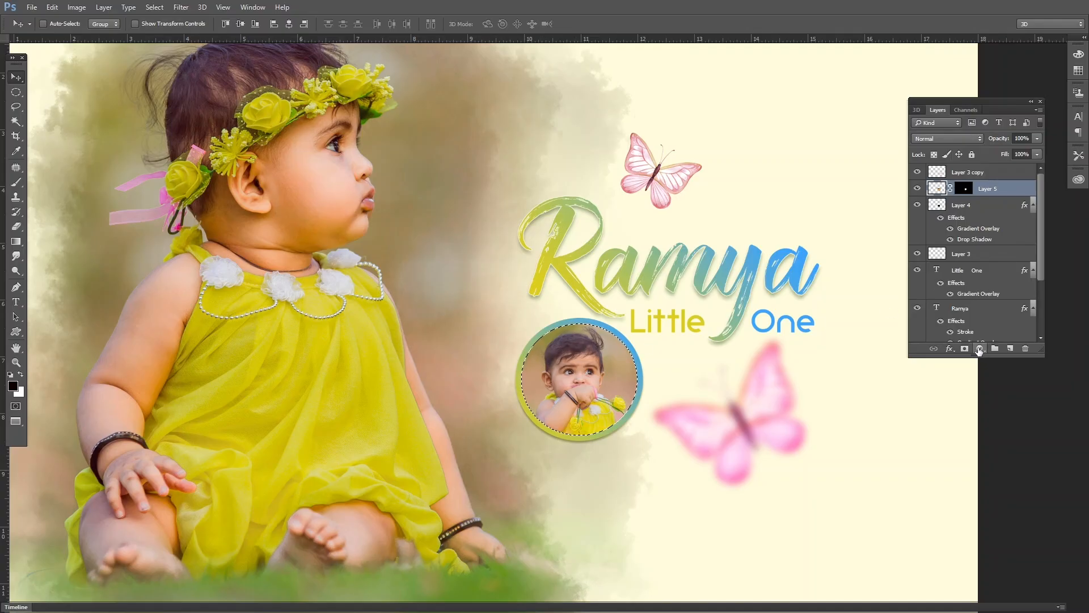
left_click(981, 348)
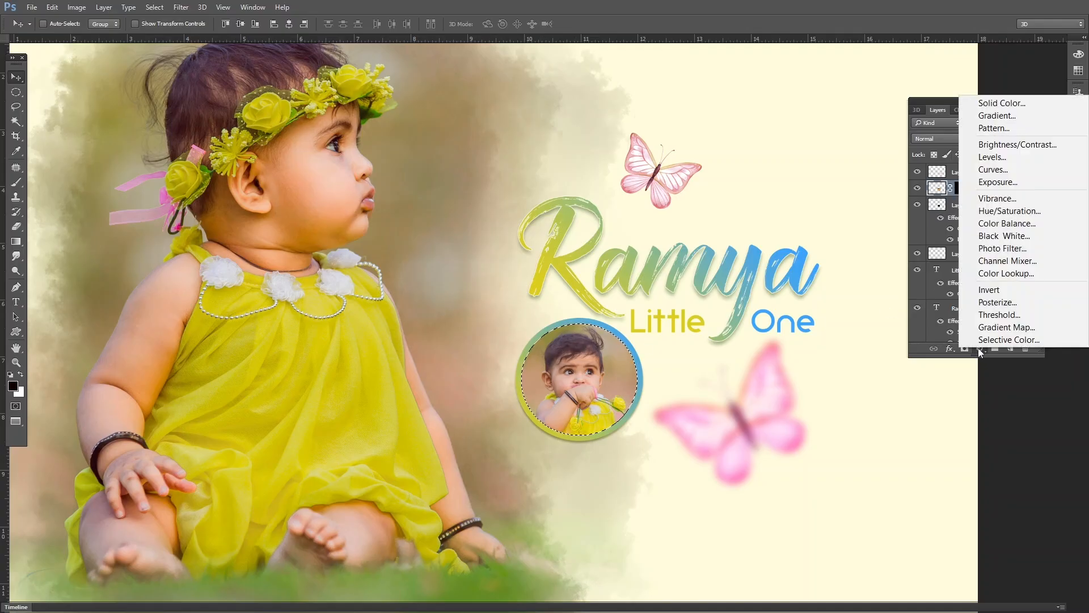
left_click(1004, 327)
Set the gradient map to the black-to-white preset and collapse its properties
left_click(771, 109)
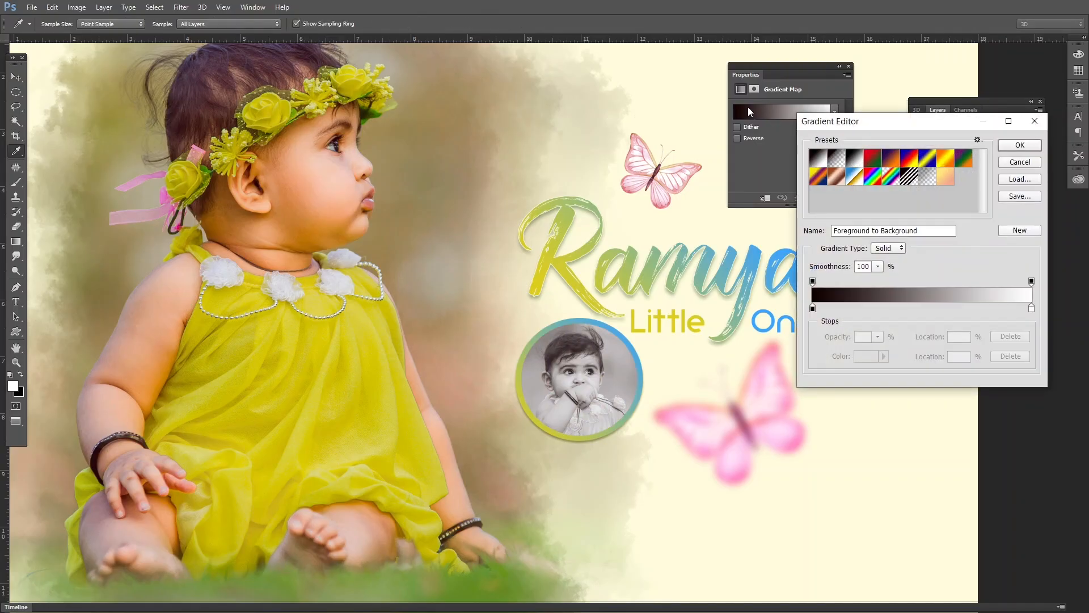
left_click(857, 161)
left_click(1020, 145)
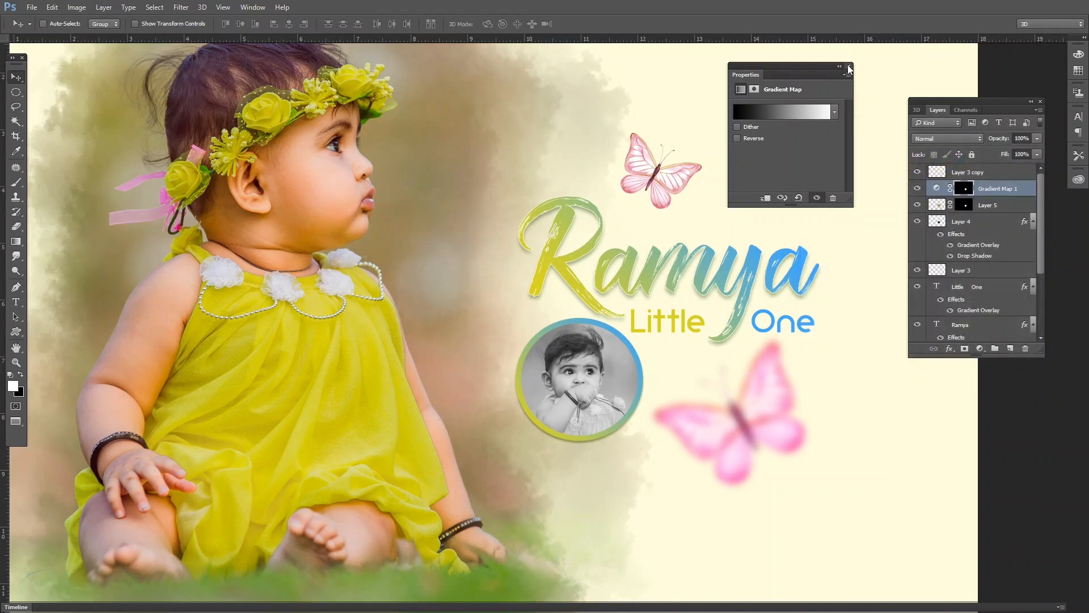
left_click(842, 68)
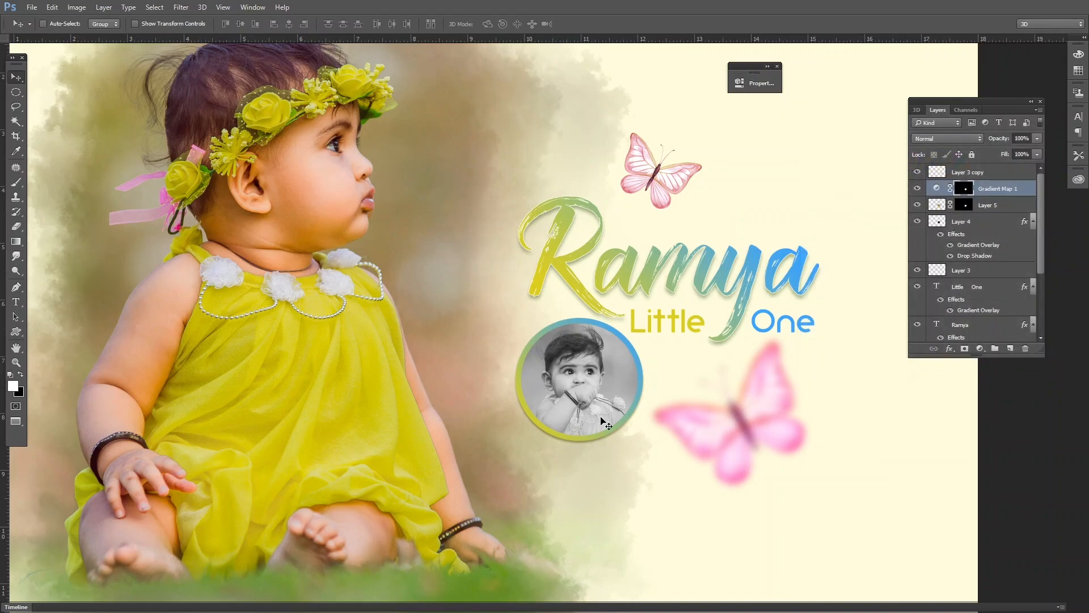
Select the Color Fill 1 layer from the canvas and examine the whole sheet in full-screen mode
left_click(581, 358, "alt")
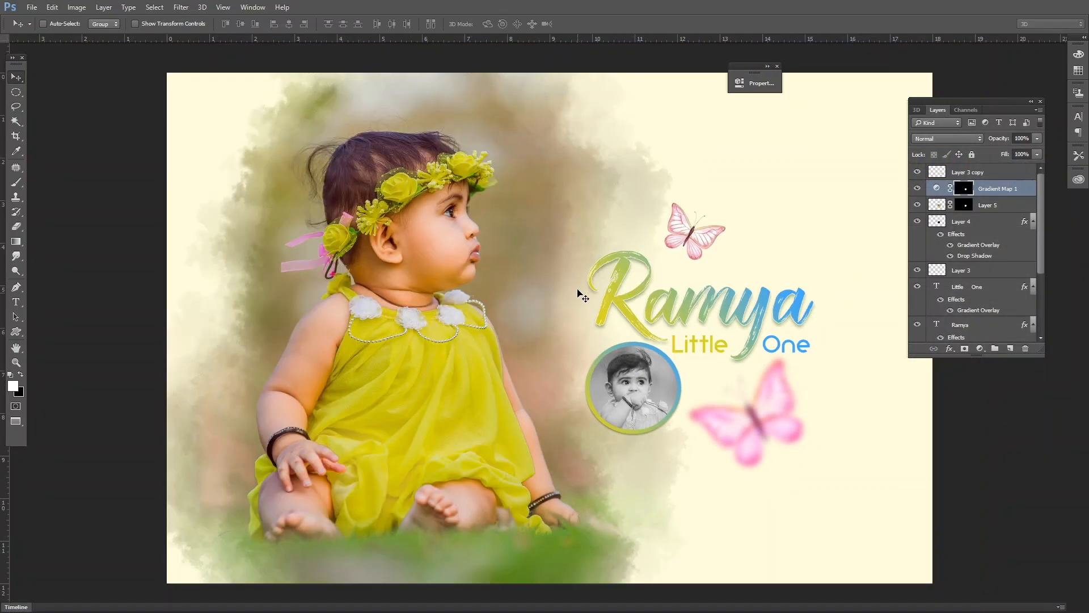
key("ctrl+minus")
right_click(725, 226)
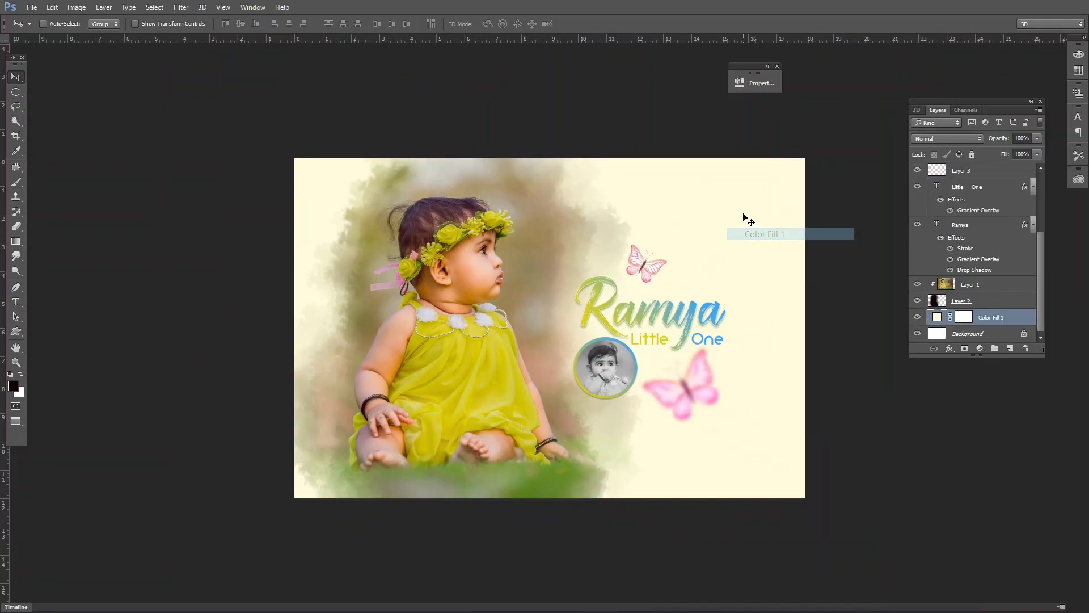
left_click(745, 251)
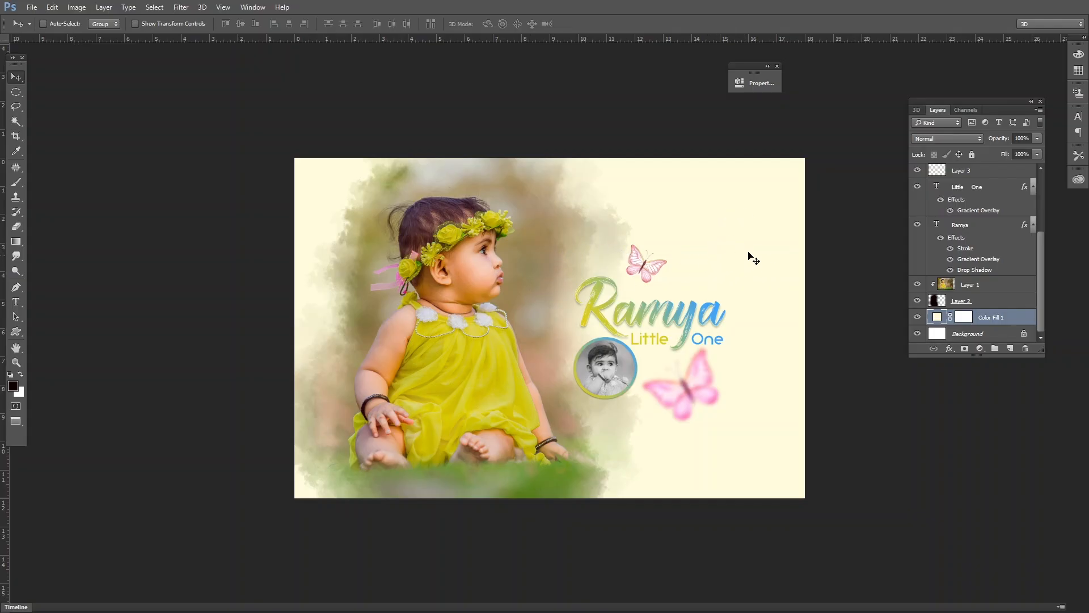
key("ctrl+plus")
key("ctrl+plus")
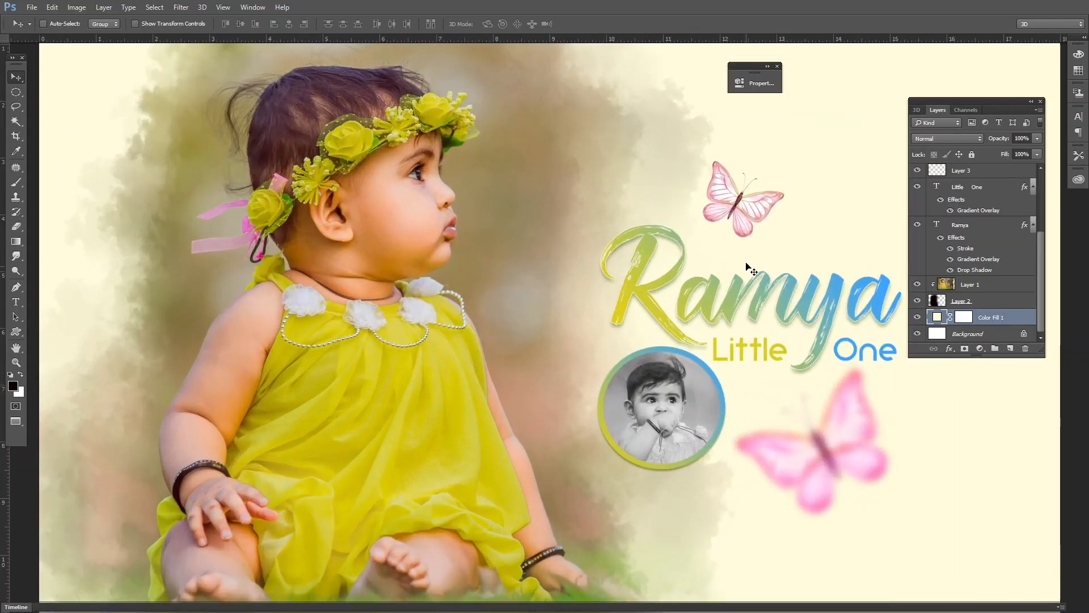
key("ctrl+minus")
key("f")
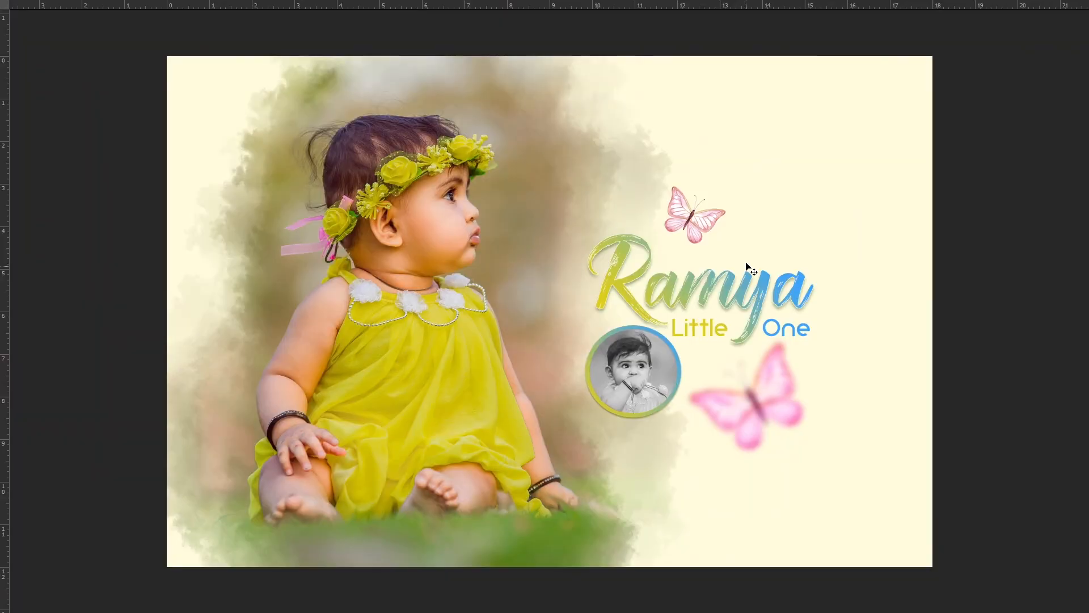